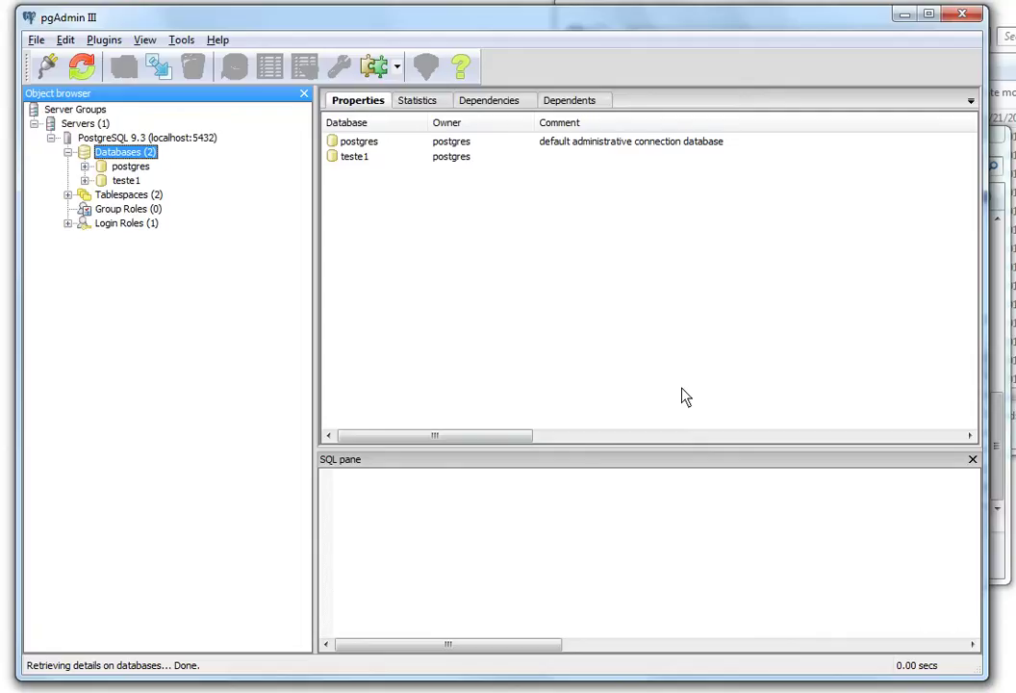
# Step: Create a new database named video1 with postgres as its owner
pyautogui.rightClick(125, 153)
pyautogui.click(169, 195)
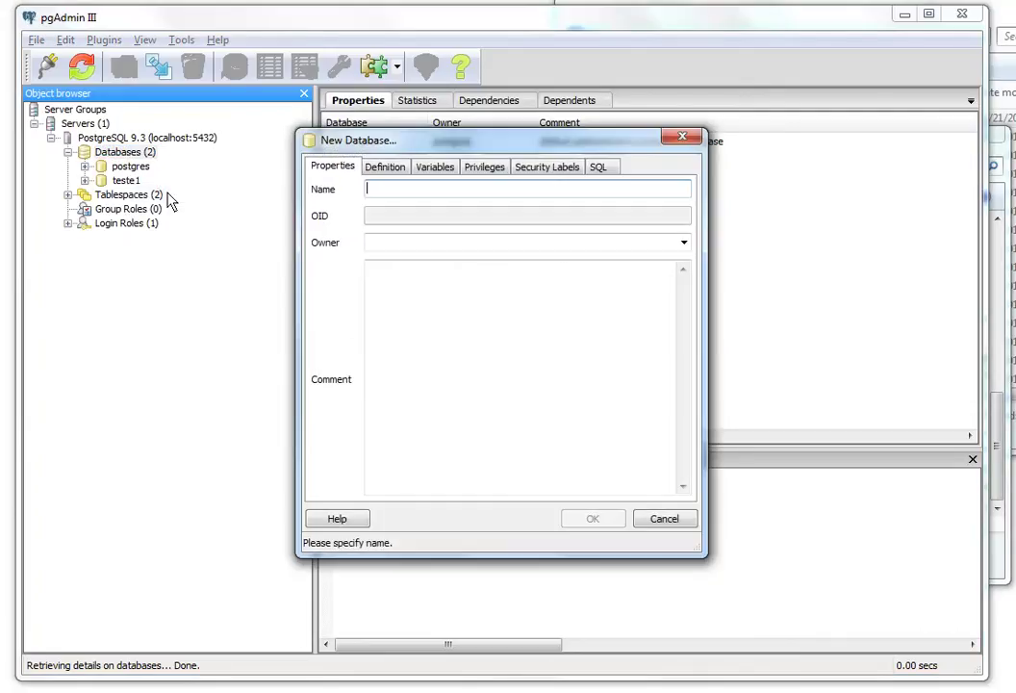
pyautogui.write('v')
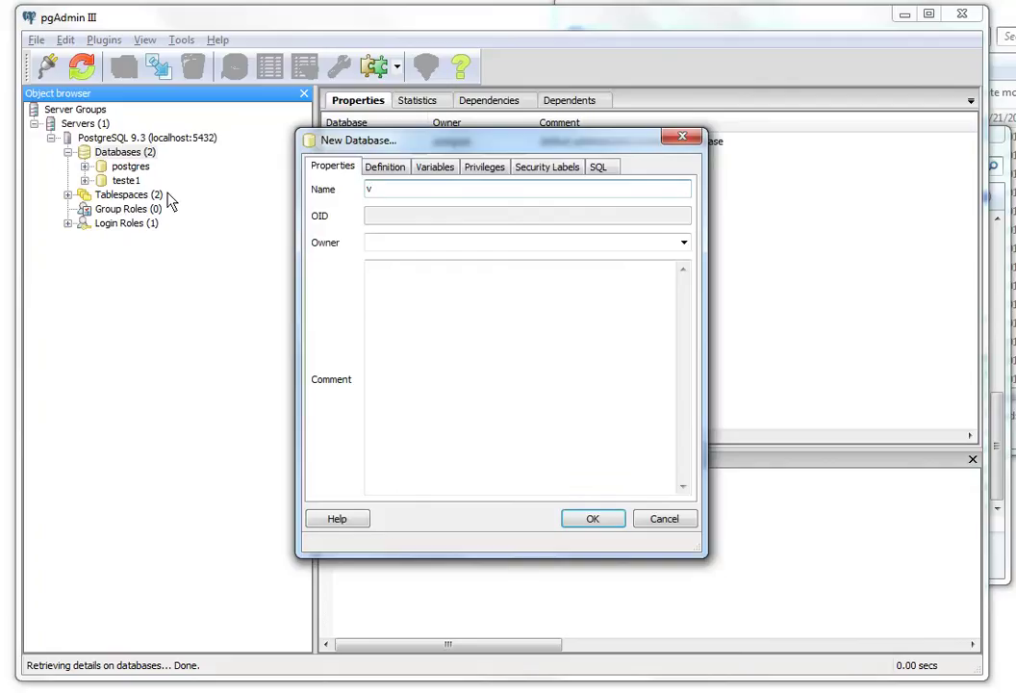
pyautogui.press('BackSpace')
pyautogui.write('video1')
pyautogui.click(544, 242)
pyautogui.click(681, 244)
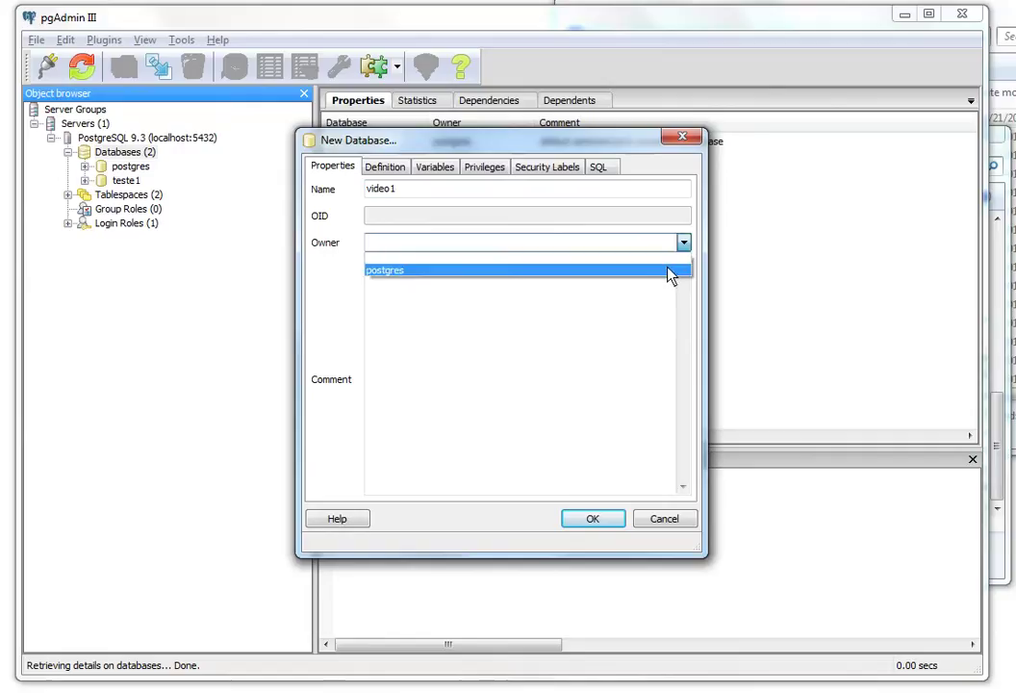
pyautogui.click(671, 271)
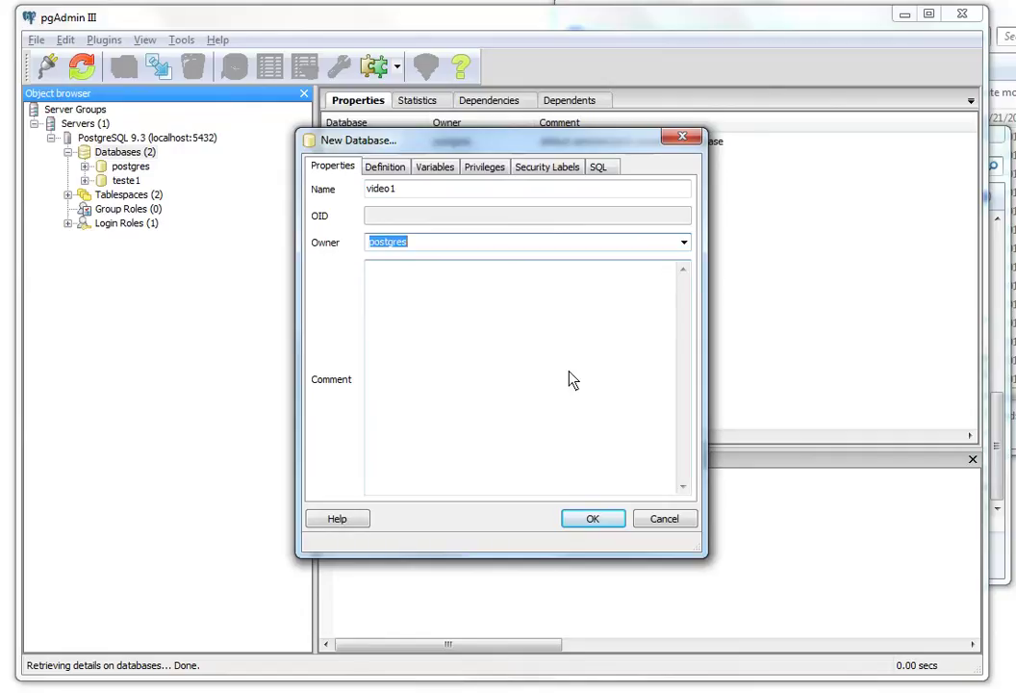
pyautogui.click(584, 520)
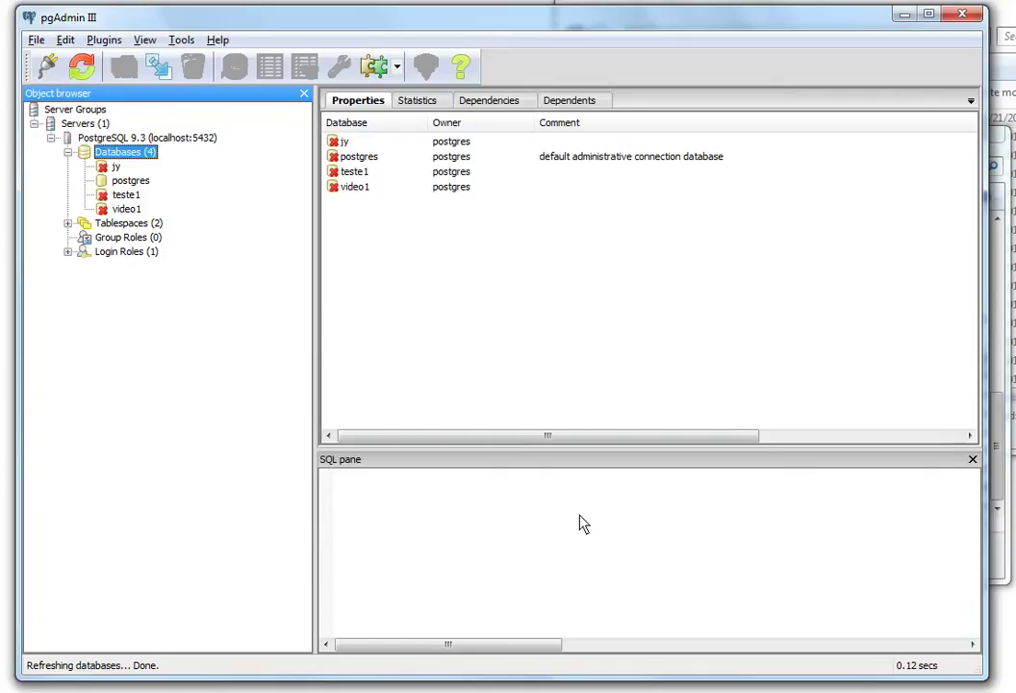
# Step: Start a new table named table1 in the public schema of the video1 database
pyautogui.click(126, 209)
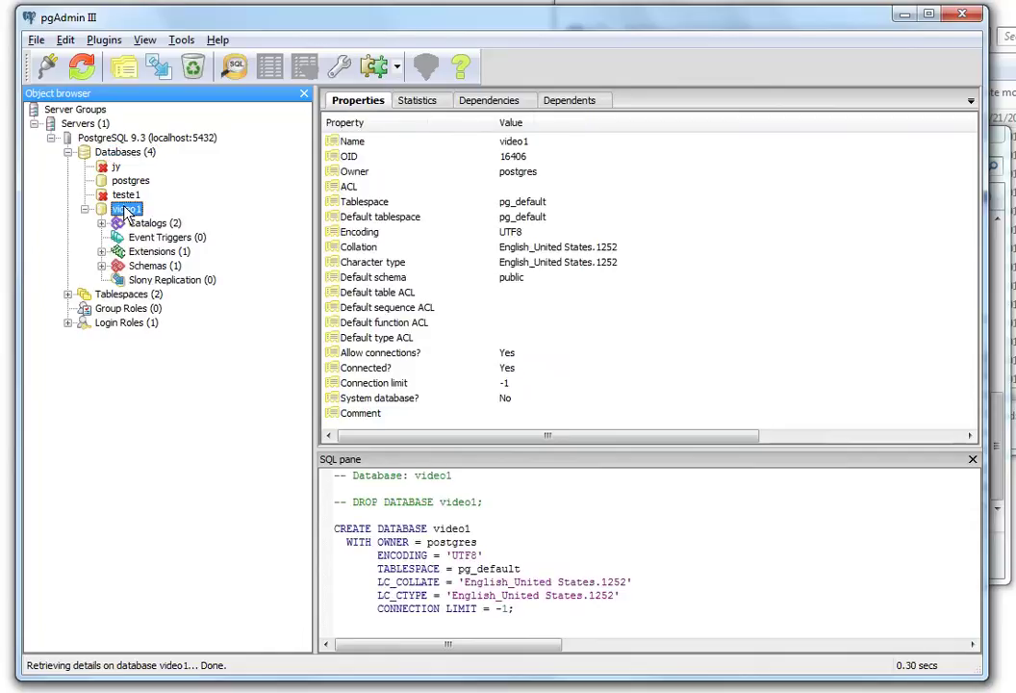
pyautogui.click(102, 265)
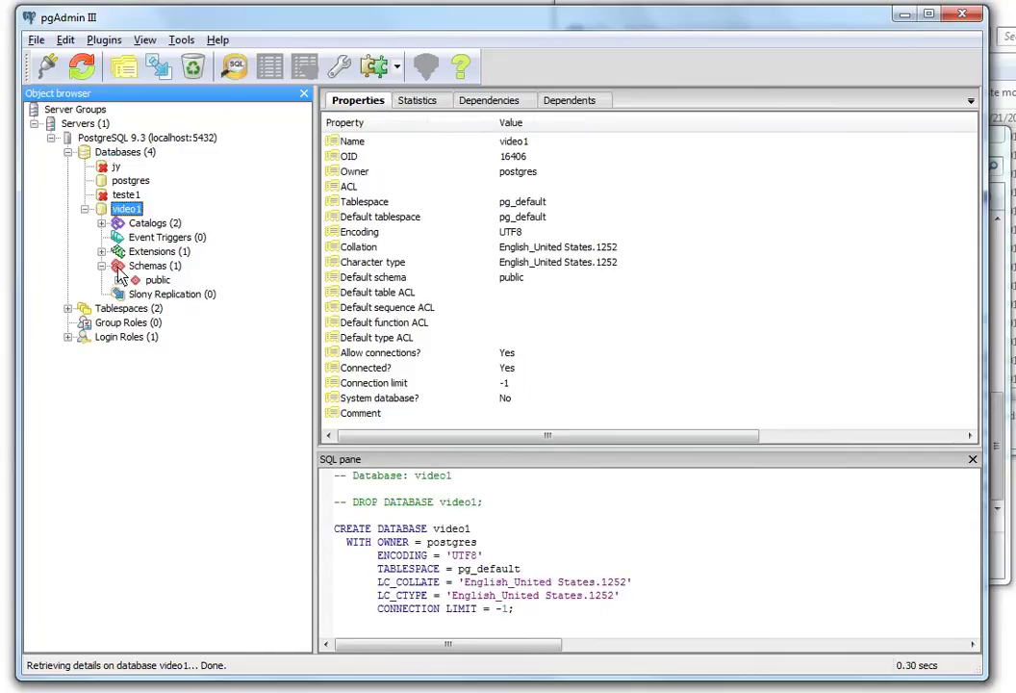
pyautogui.click(118, 279)
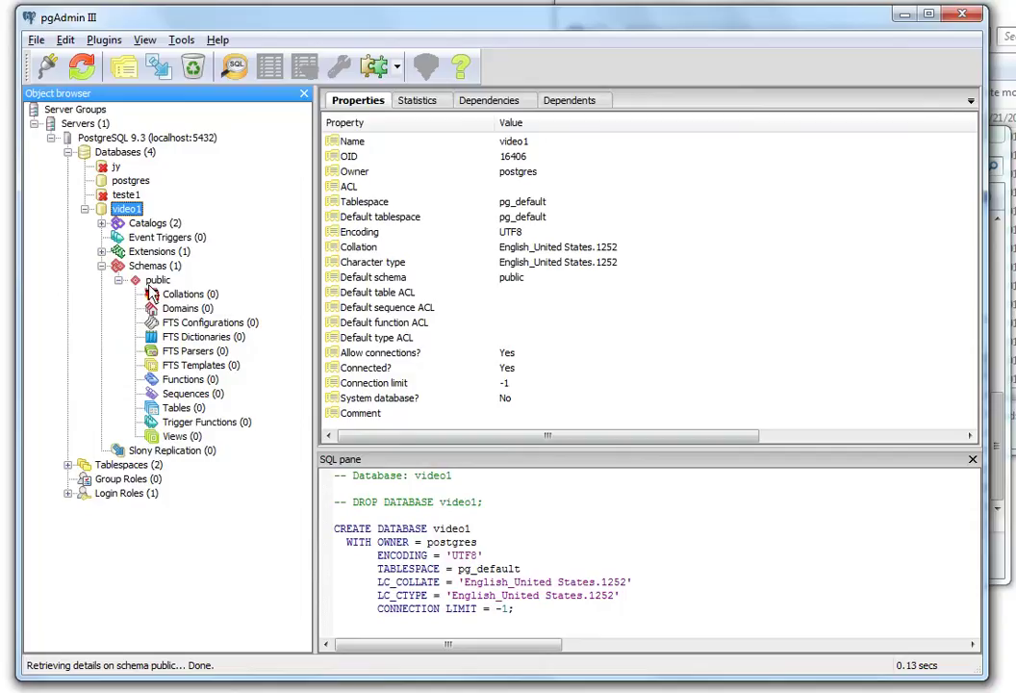
pyautogui.rightClick(144, 281)
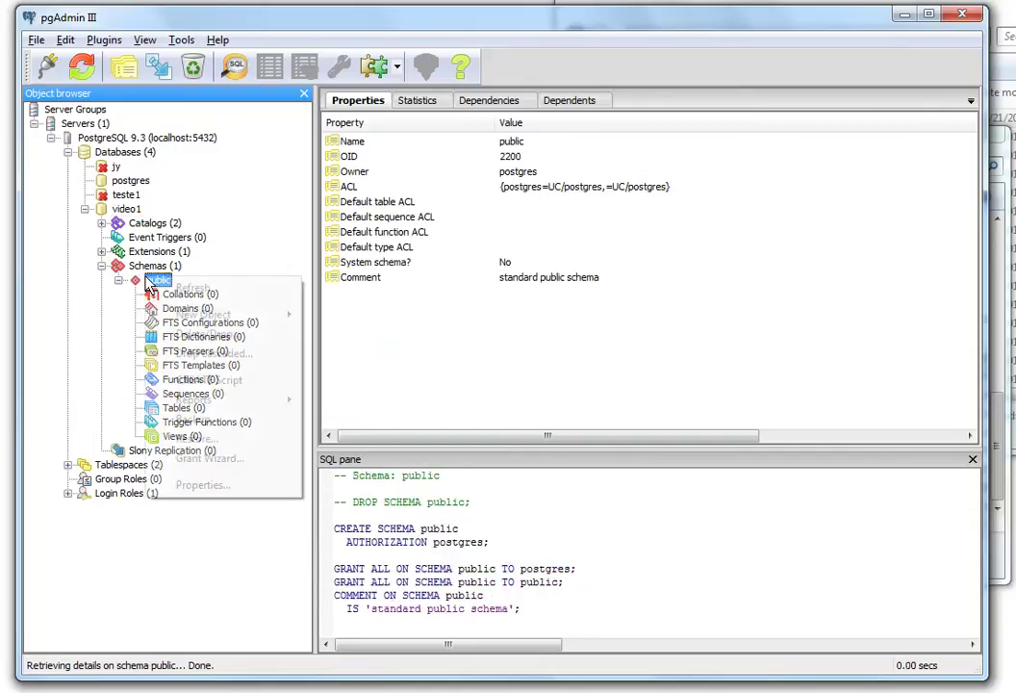
pyautogui.moveTo(248, 315)
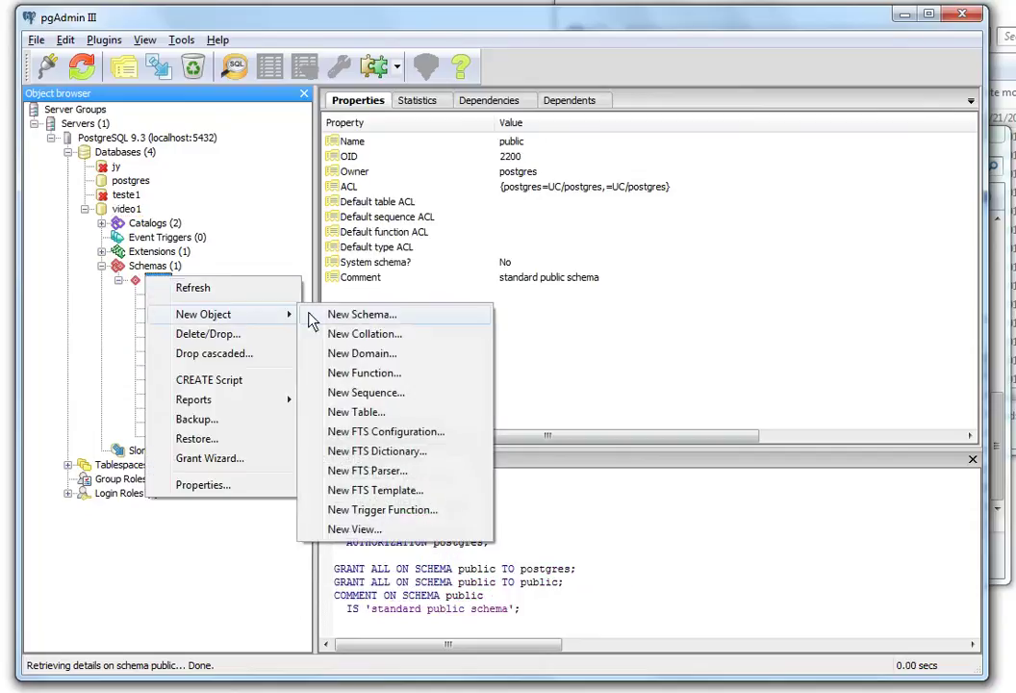
pyautogui.click(371, 411)
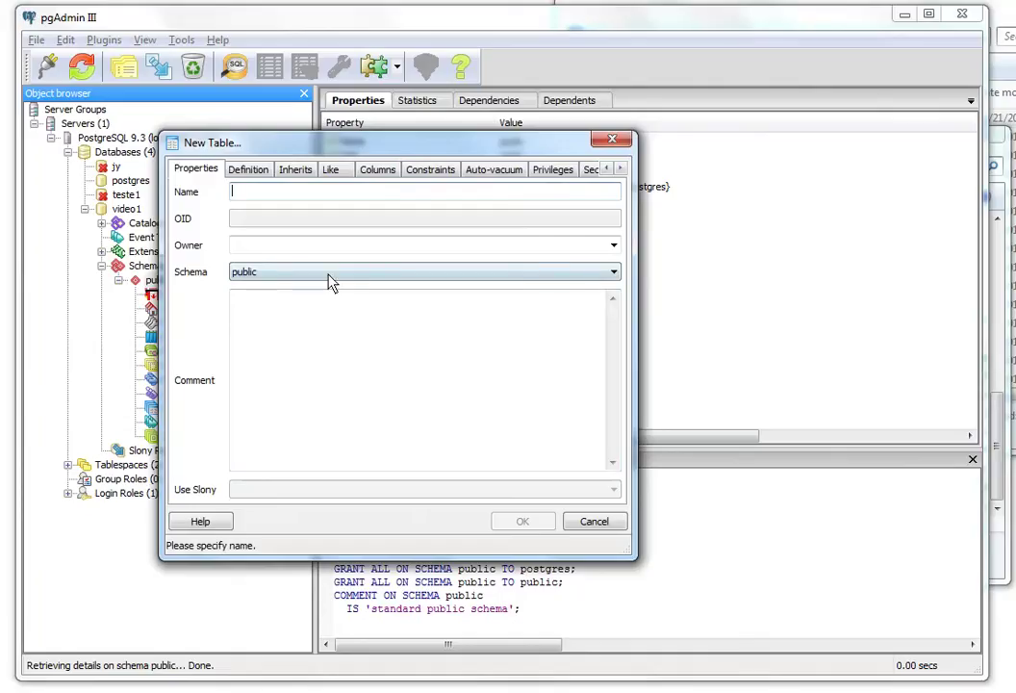
pyautogui.write('table1')
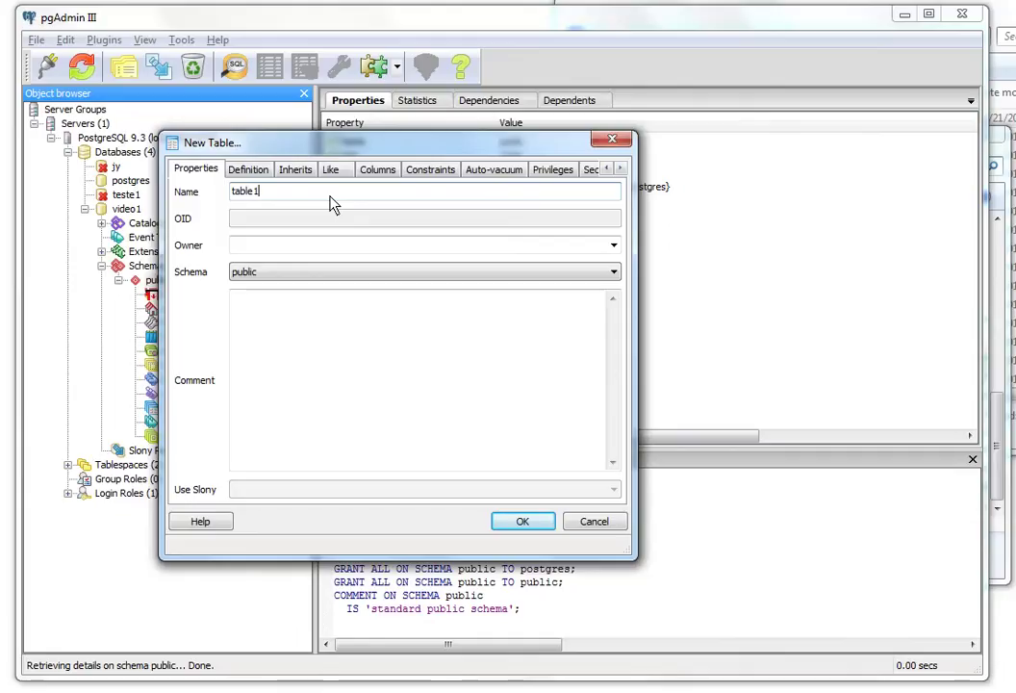
# Step: Start a new column named id for the table
pyautogui.click(391, 171)
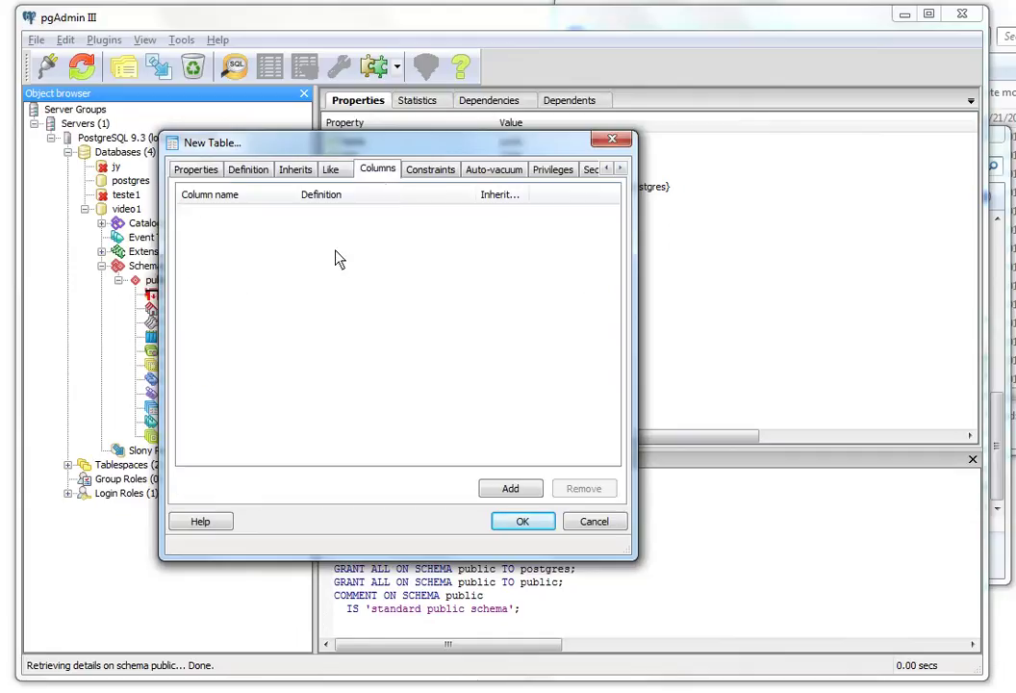
pyautogui.click(508, 489)
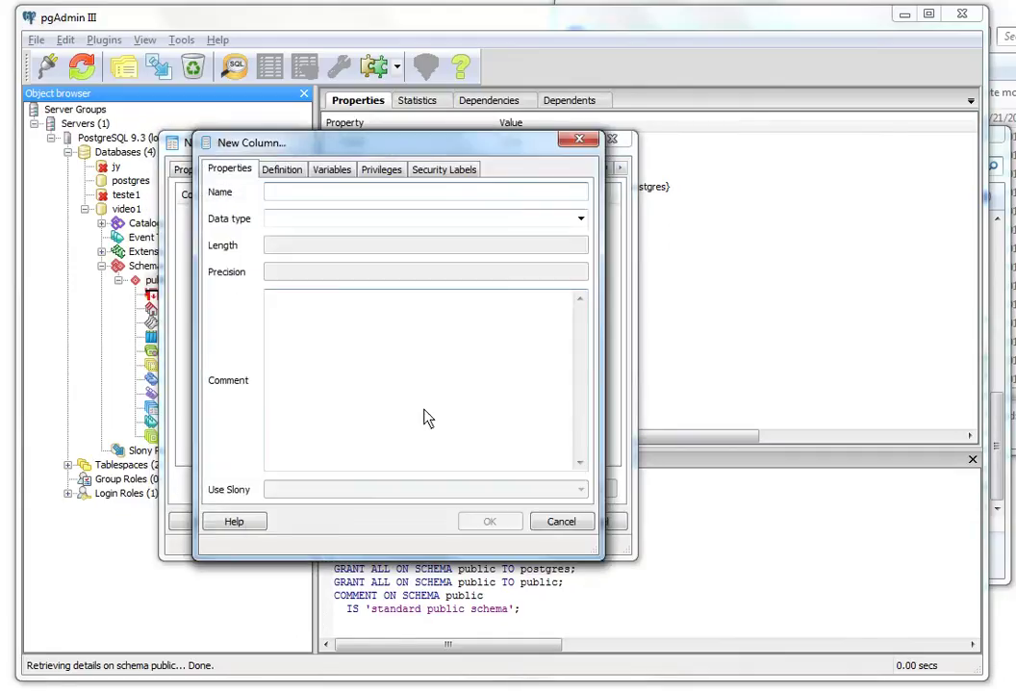
pyautogui.write('id')
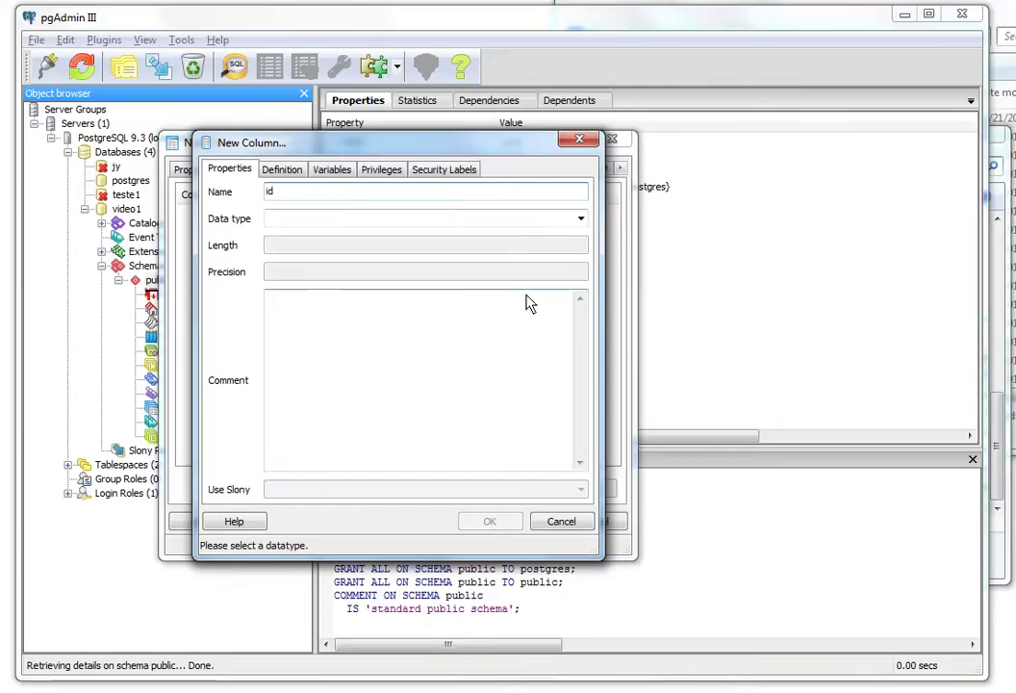
pyautogui.click(580, 218)
pyautogui.moveTo(581, 268); pyautogui.dragTo(586, 404)
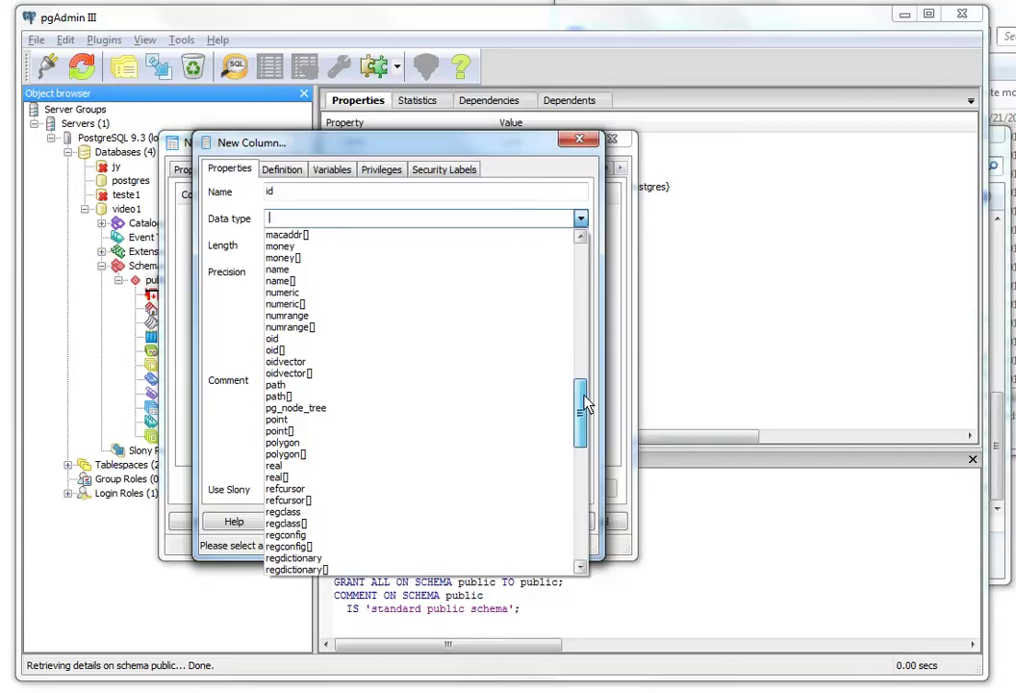
pyautogui.click(345, 293)
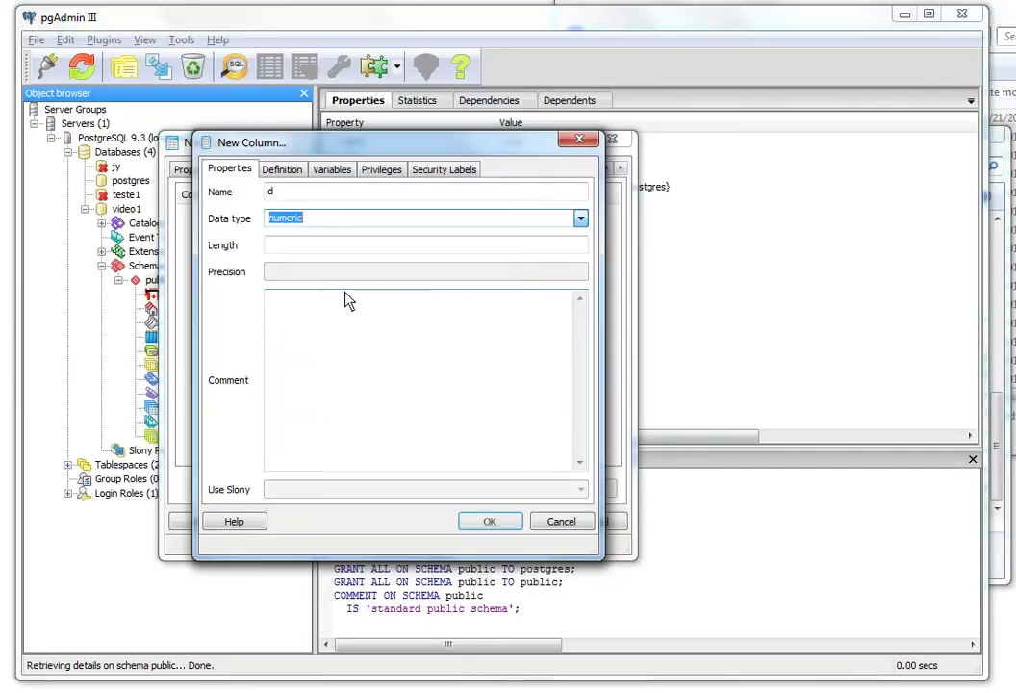
# Step: Add the id column with the serial data type and start a second new column
pyautogui.click(580, 219)
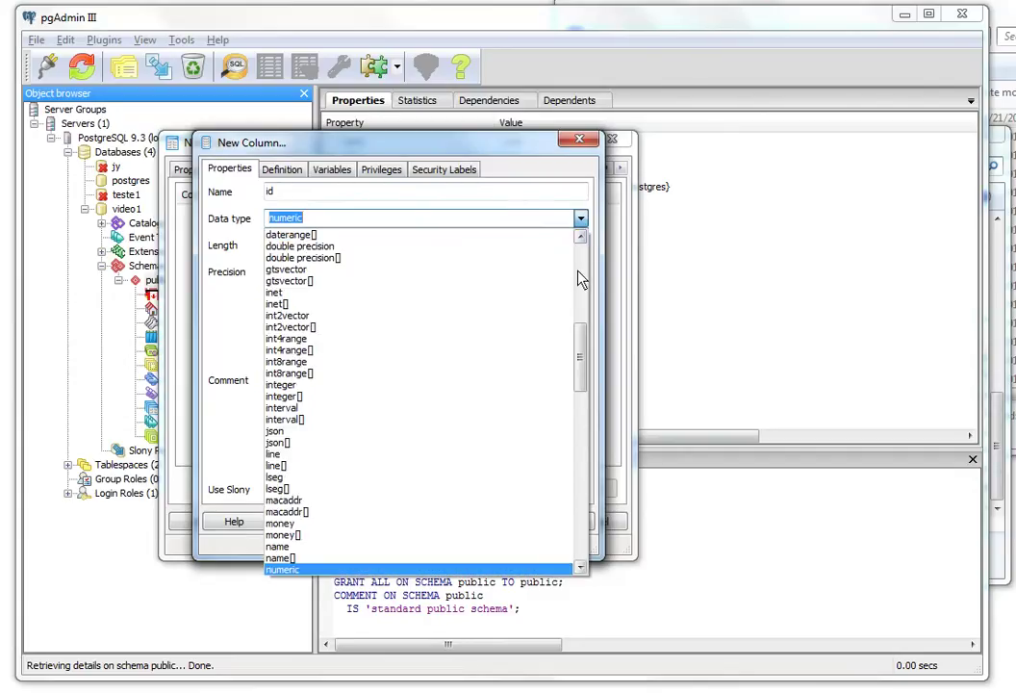
pyautogui.moveTo(576, 340); pyautogui.dragTo(596, 261)
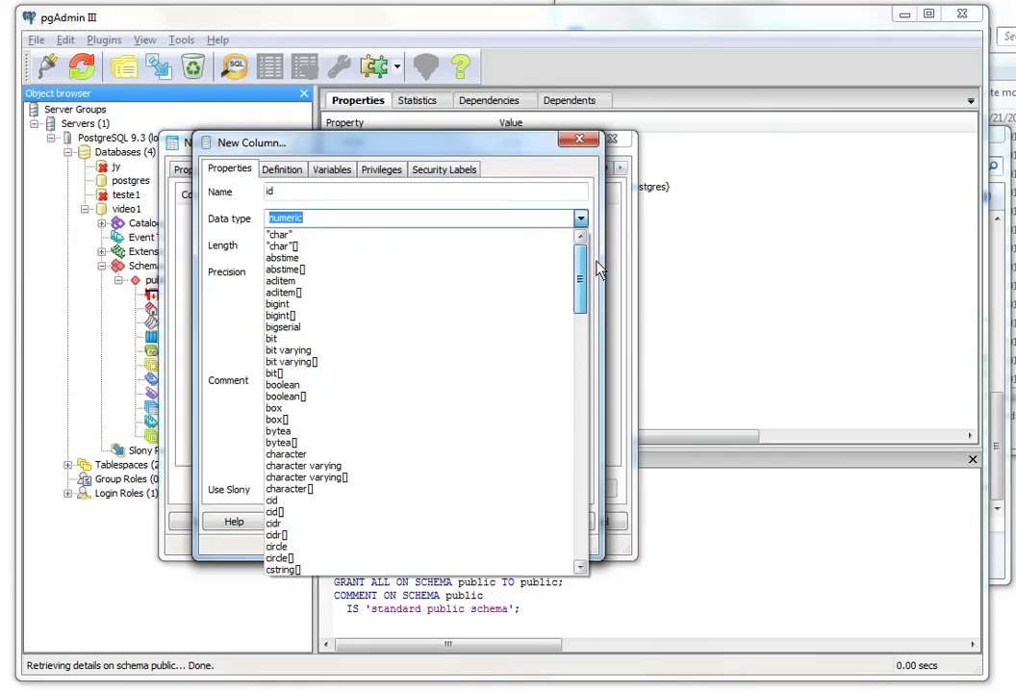
pyautogui.moveTo(596, 261); pyautogui.dragTo(585, 453)
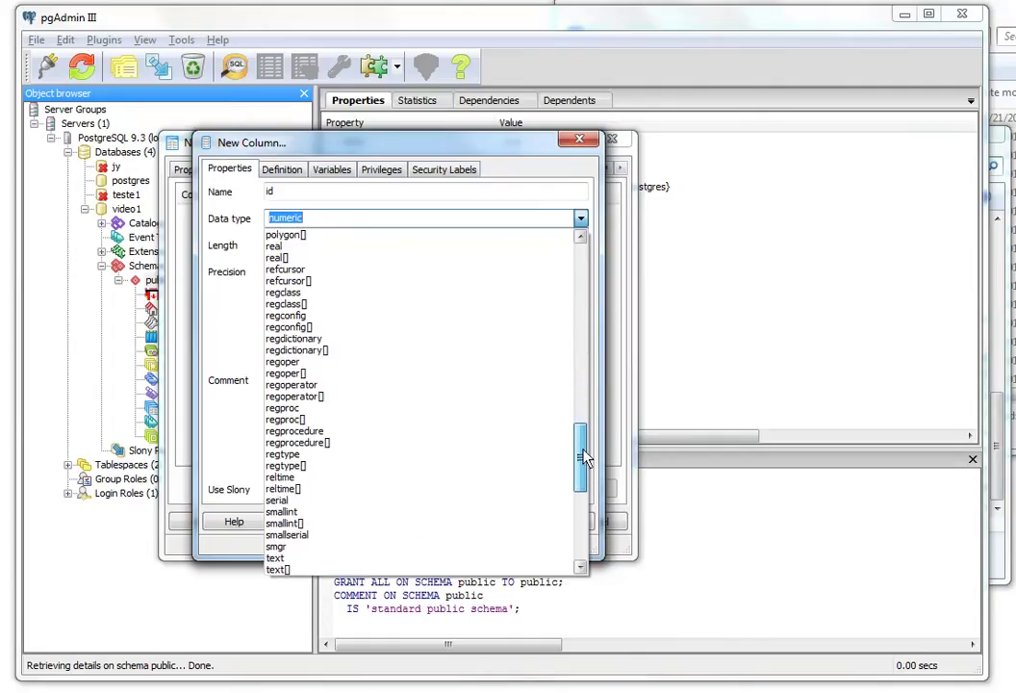
pyautogui.click(408, 502)
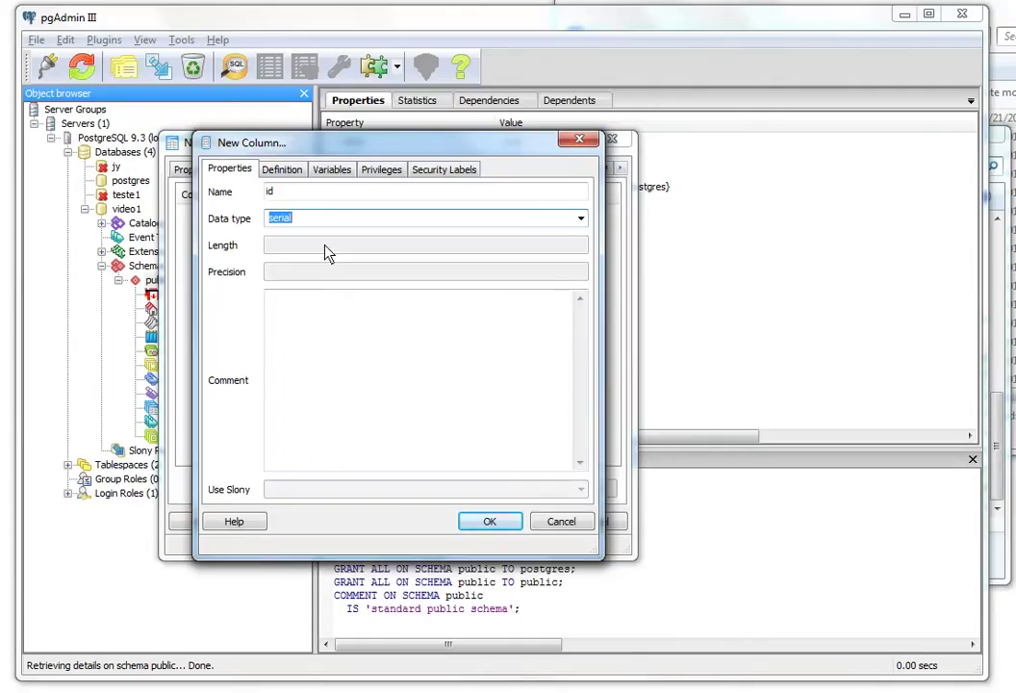
pyautogui.click(488, 521)
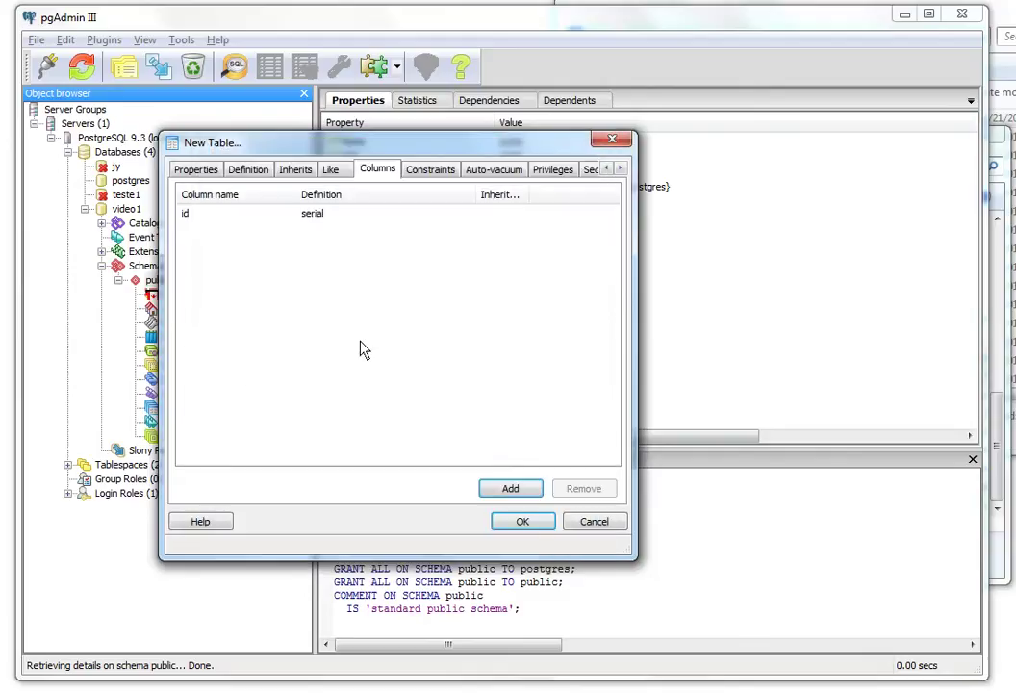
pyautogui.click(509, 491)
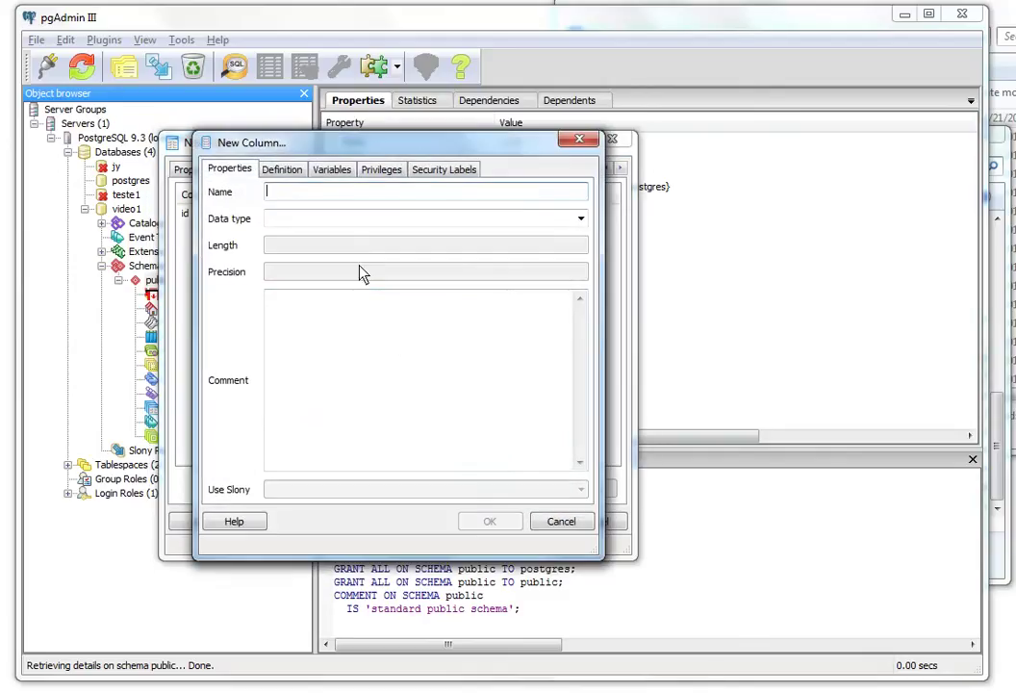
pyautogui.write('simpl')
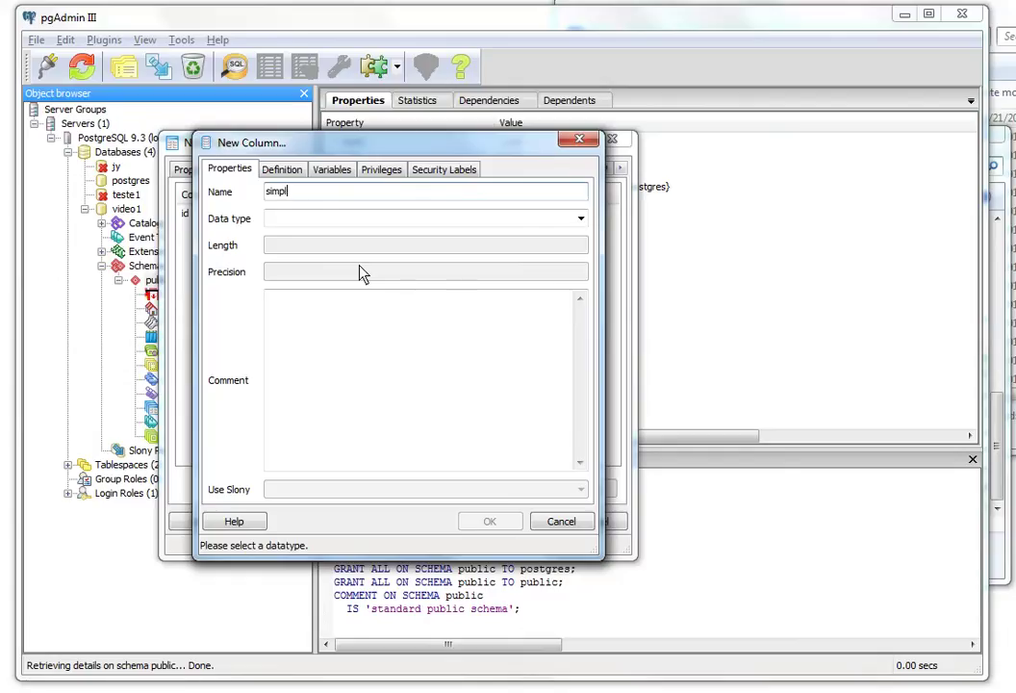
pyautogui.write('eText')
pyautogui.press('BackSpace')
pyautogui.press('BackSpace')
pyautogui.press('BackSpace')
pyautogui.press('BackSpace')
pyautogui.press('BackSpace')
pyautogui.press('BackSpace')
pyautogui.press('BackSpace')
pyautogui.press('BackSpace')
pyautogui.press('BackSpace')
pyautogui.press('BackSpace')
# Step: Name the second column text, give it the text data type and add it to the table
pyautogui.write('text')
pyautogui.press('Tab')
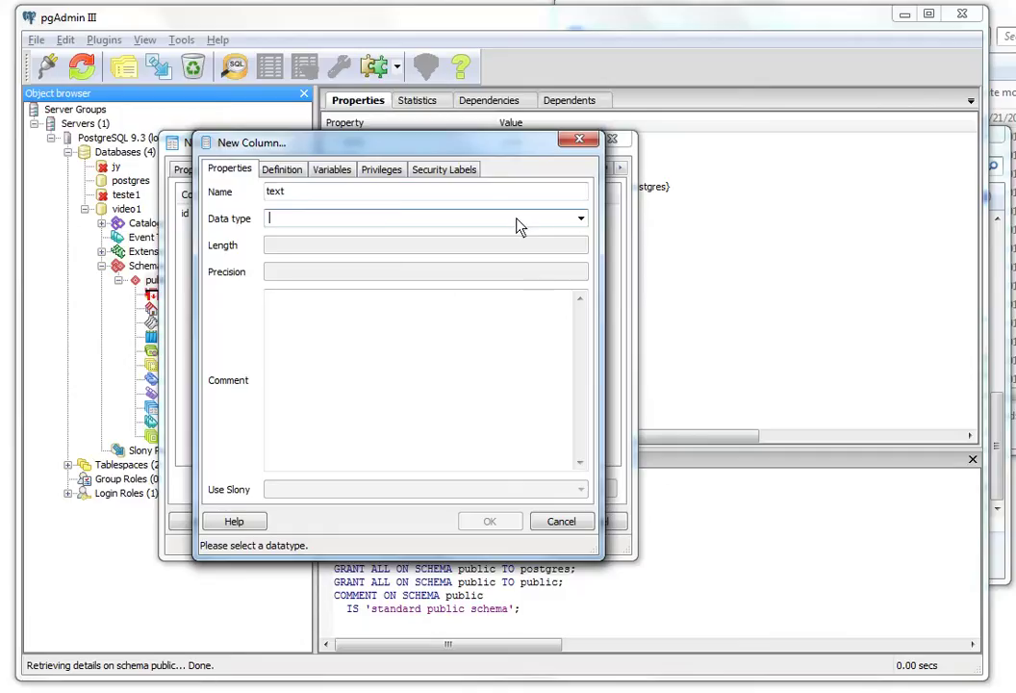
pyautogui.write('text')
pyautogui.press('Tab')
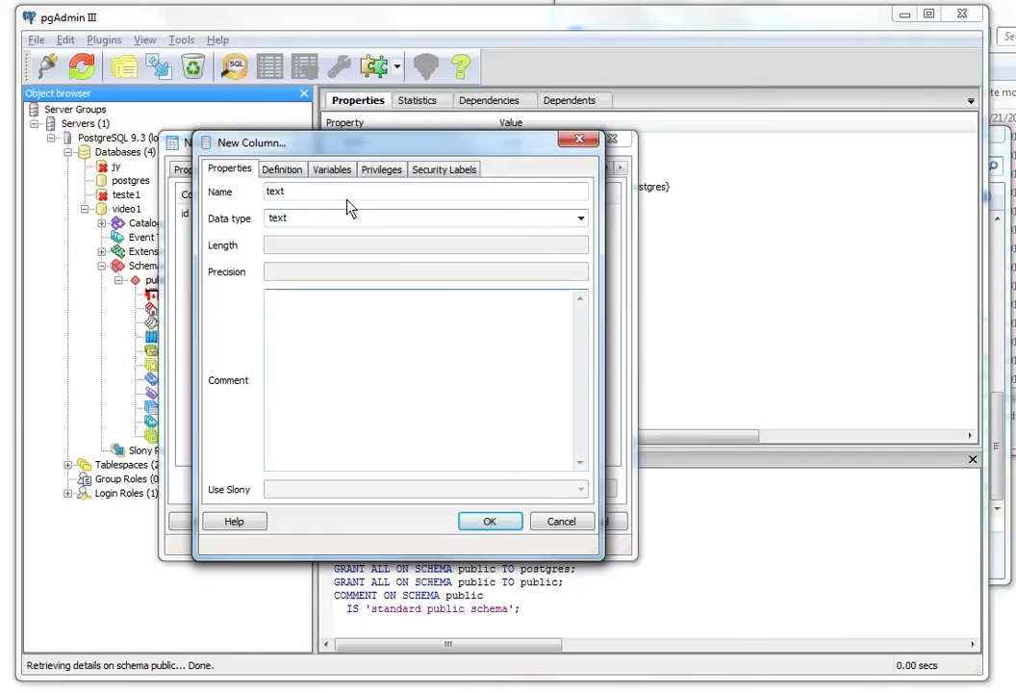
pyautogui.click(481, 522)
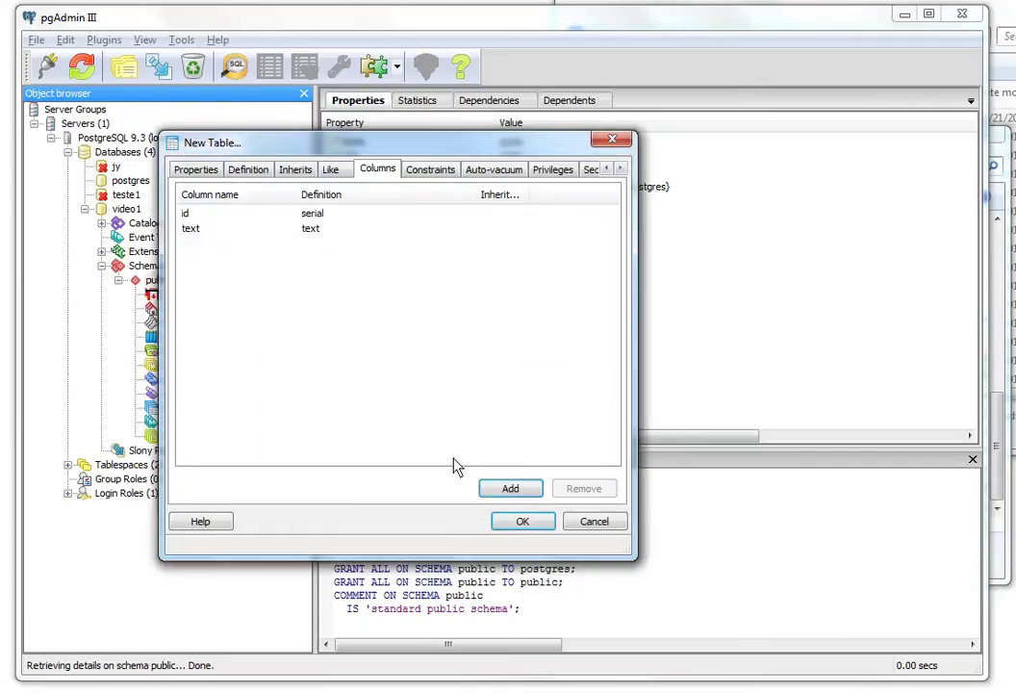
# Step: Add a primary key constraint named pk on the id column
pyautogui.click(443, 171)
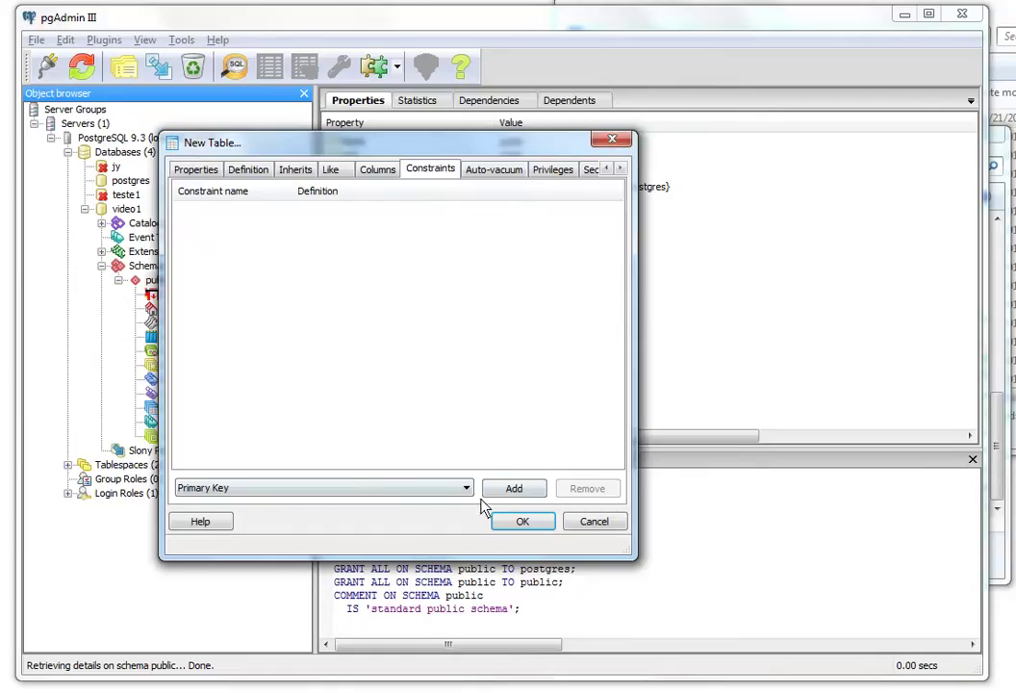
pyautogui.click(506, 490)
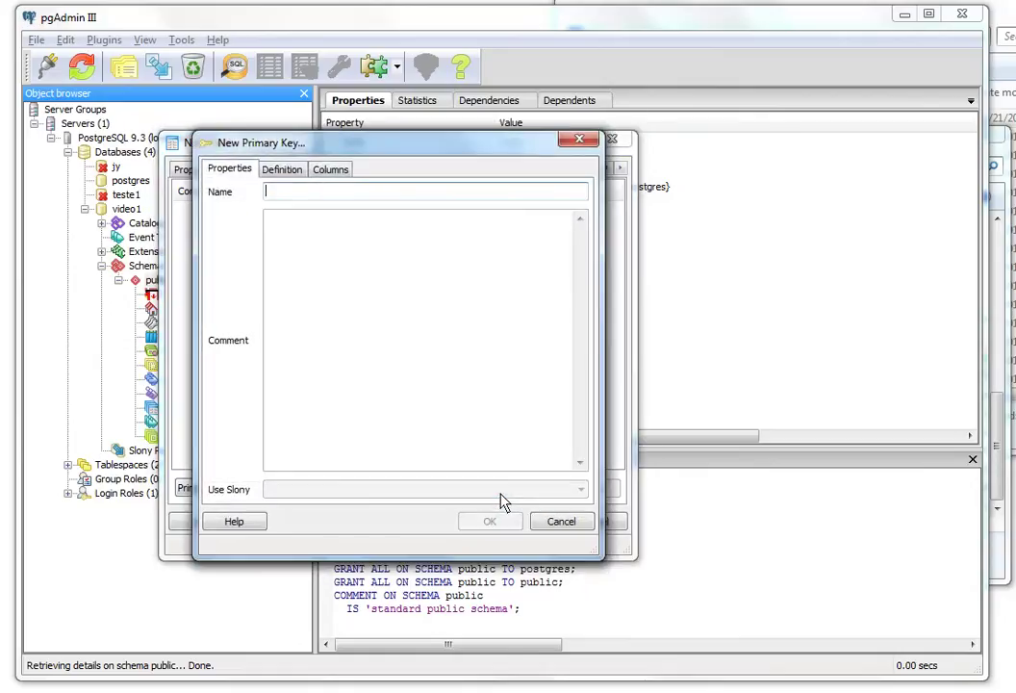
pyautogui.write('pk')
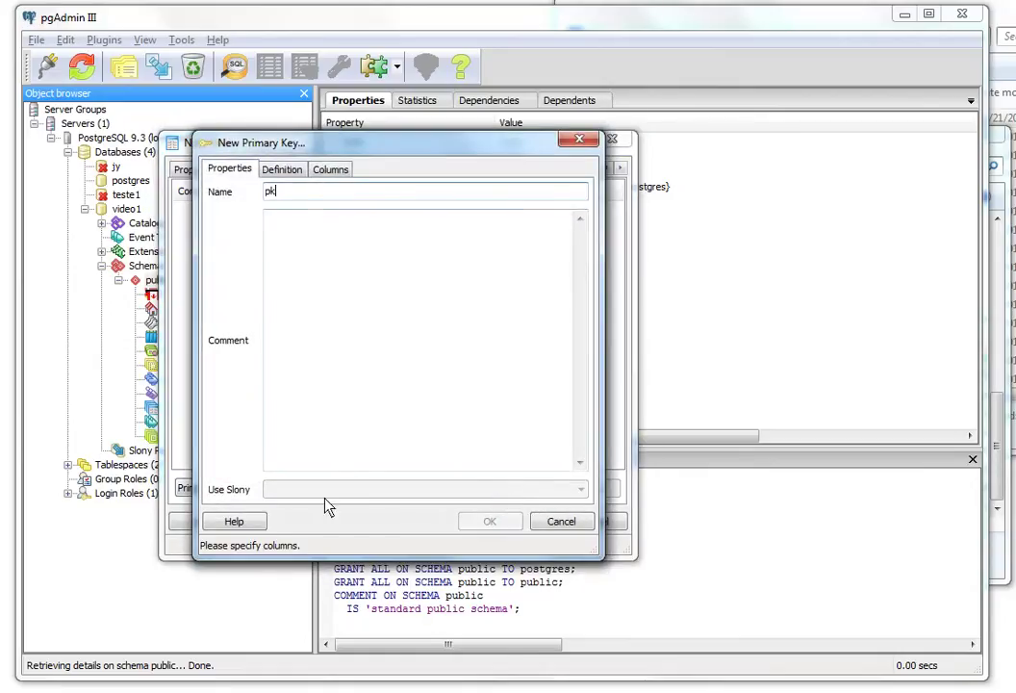
pyautogui.click(327, 169)
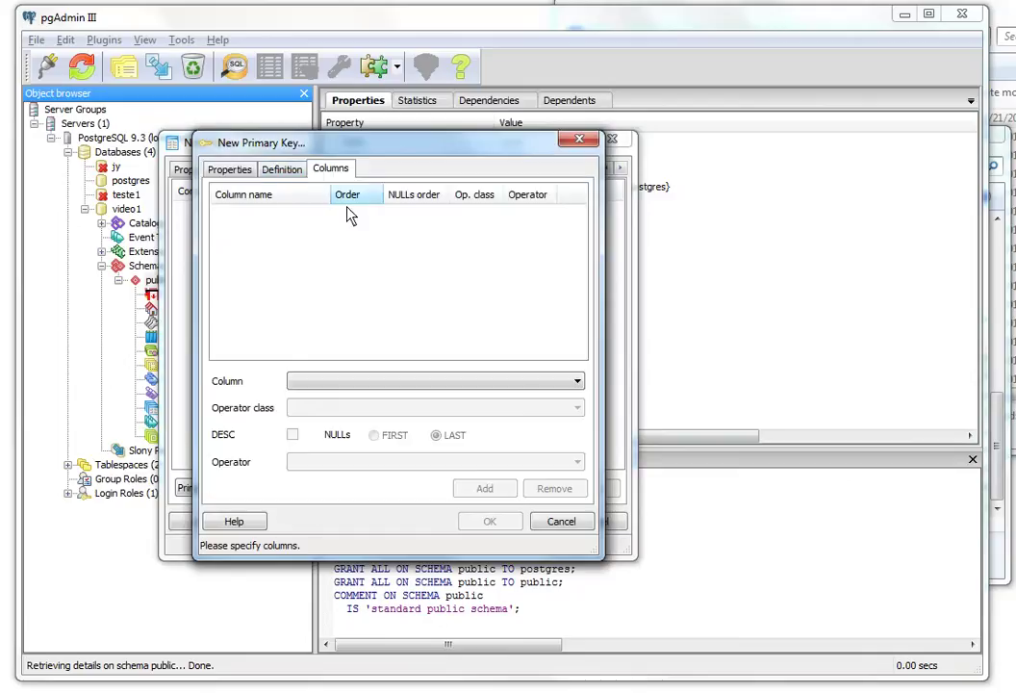
pyautogui.click(396, 382)
pyautogui.click(397, 390)
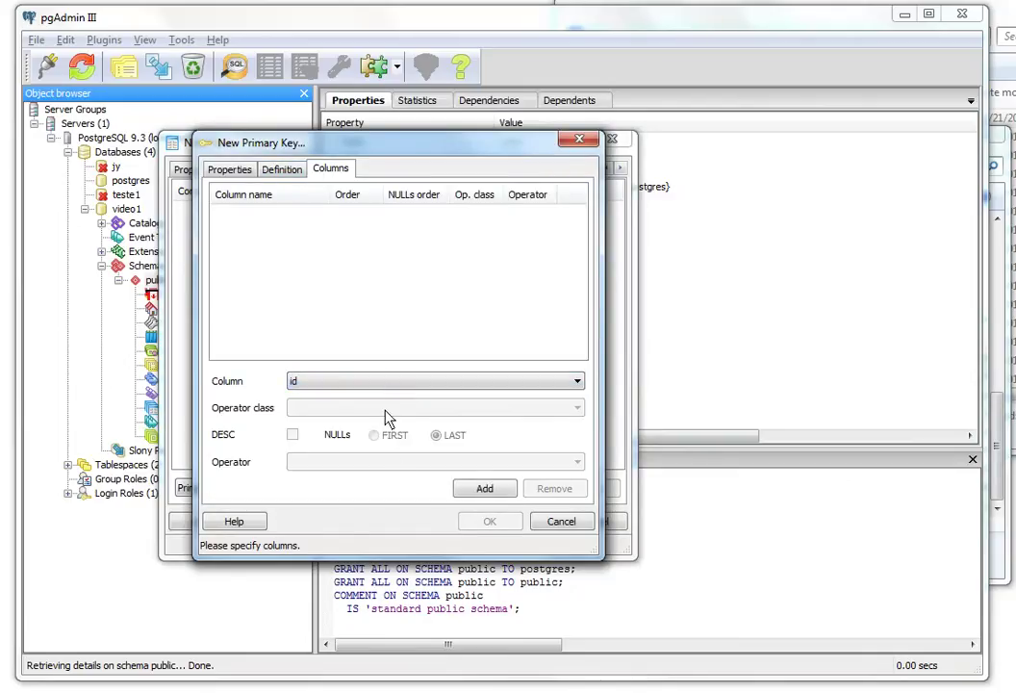
pyautogui.click(486, 490)
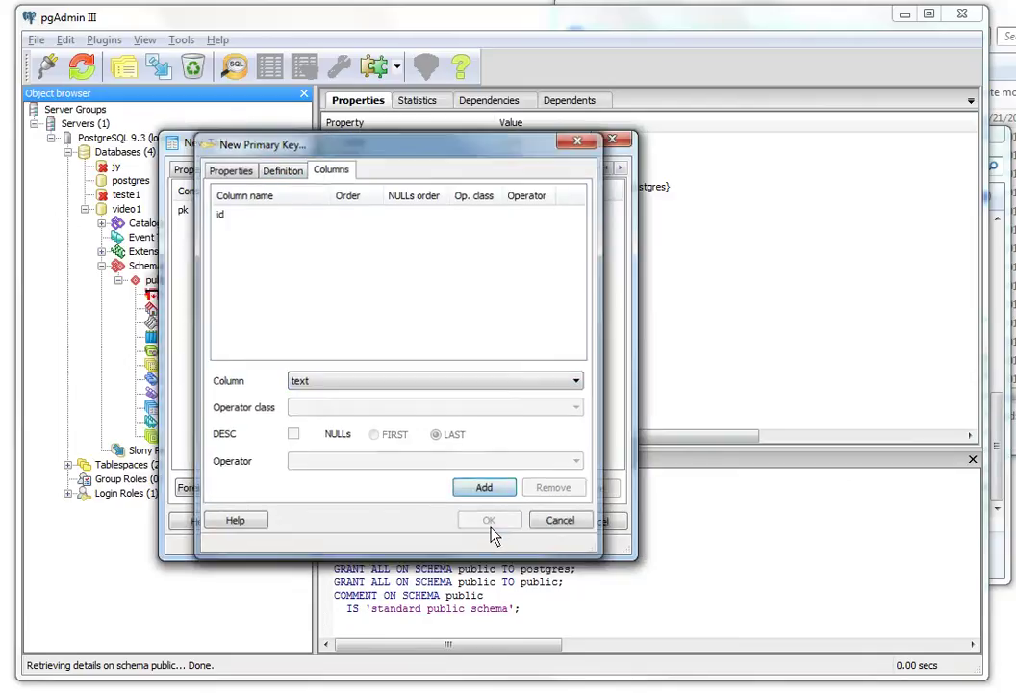
pyautogui.click(493, 522)
# Step: Finish creating the table and expand the public schema's list of tables
pyautogui.press('Escape')
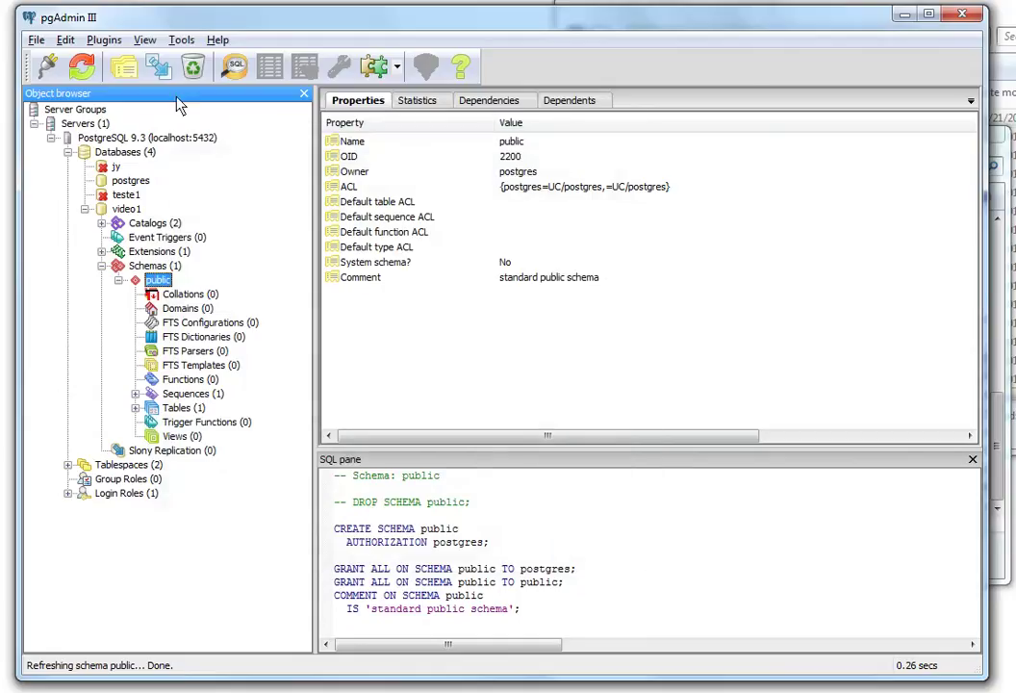
pyautogui.click(136, 408)
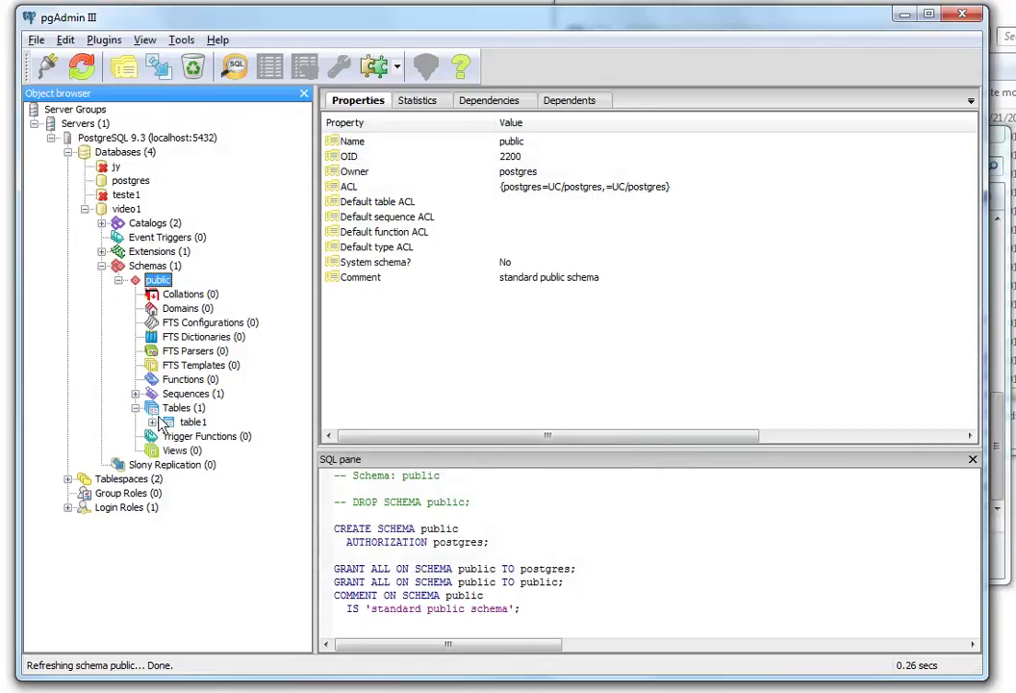
# Step: Expand and select table1 in the public schema and open its data for editing
pyautogui.click(152, 421)
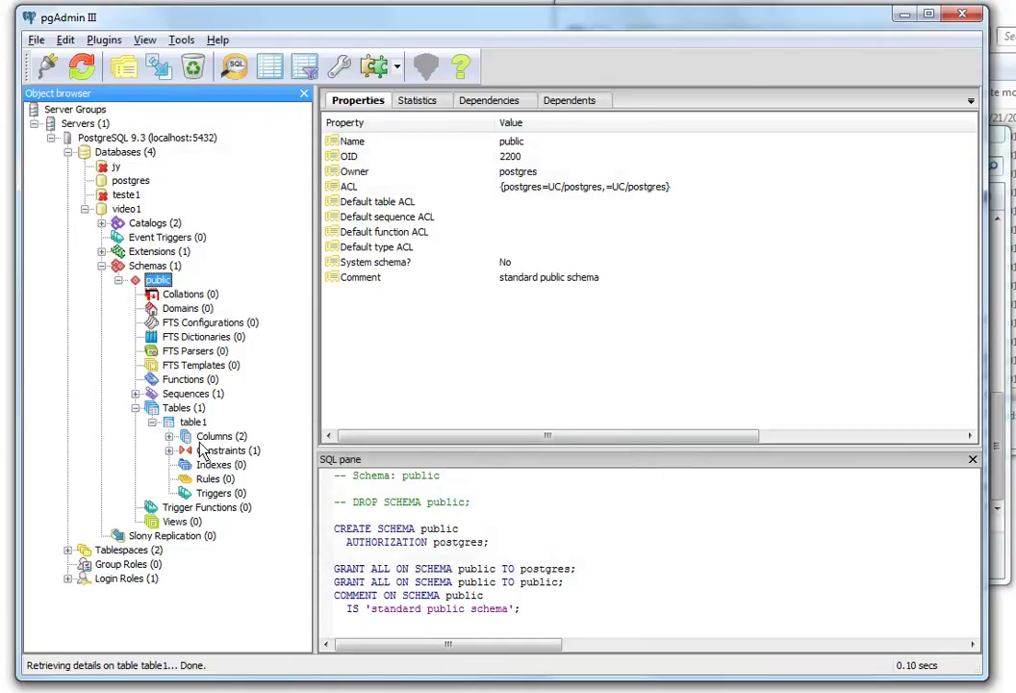
pyautogui.click(178, 425)
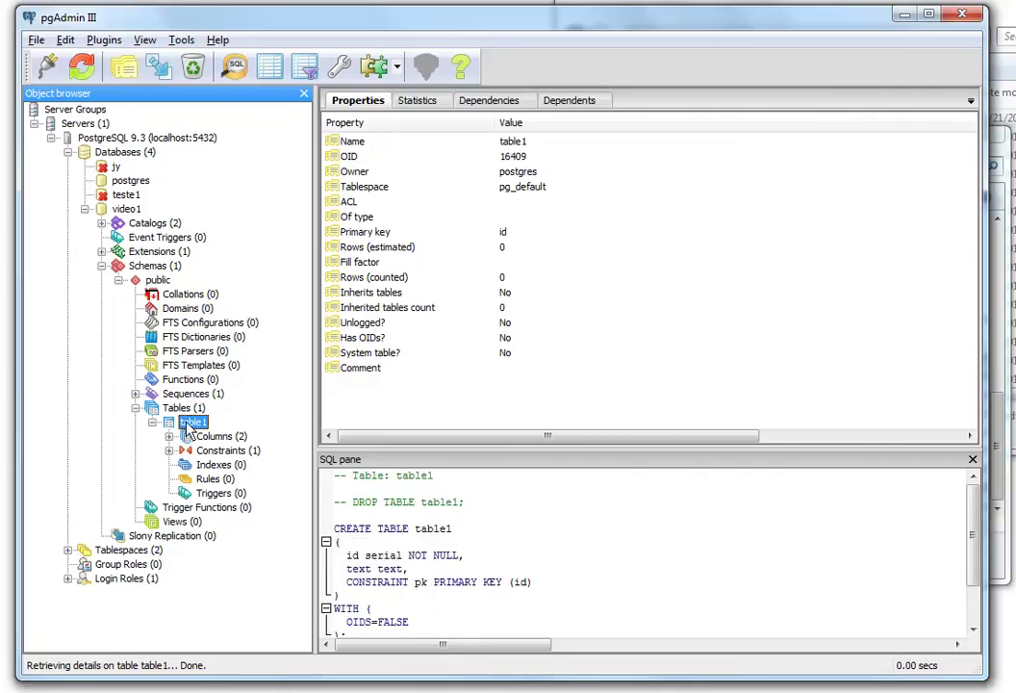
pyautogui.click(270, 67)
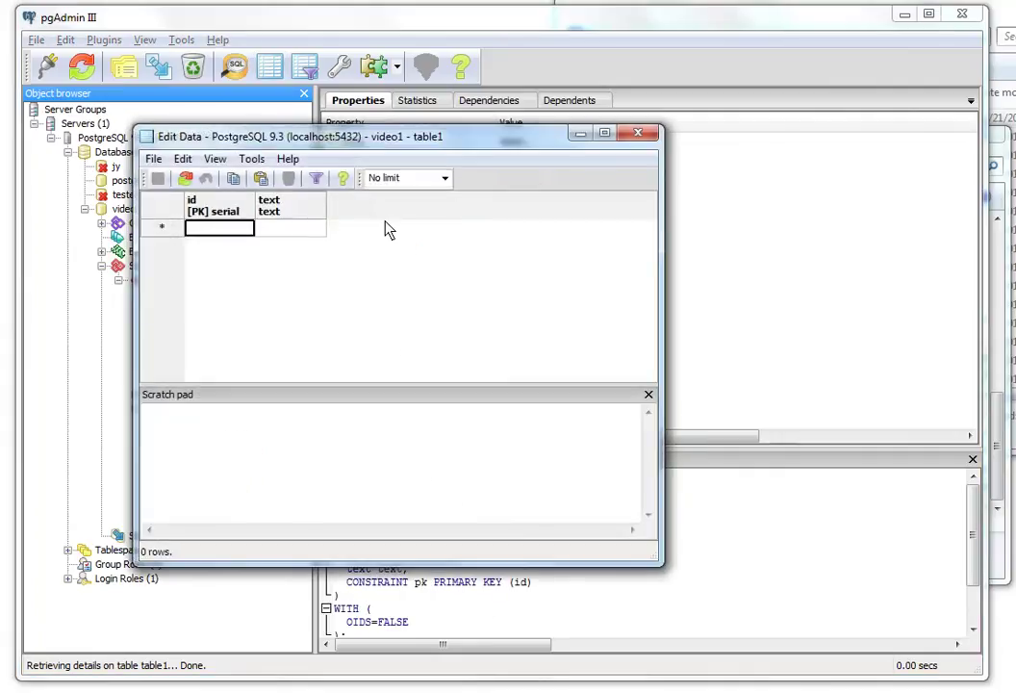
# Step: Add two rows to table1 with the text values data1 and data2, leaving the id cells empty
pyautogui.click(321, 231)
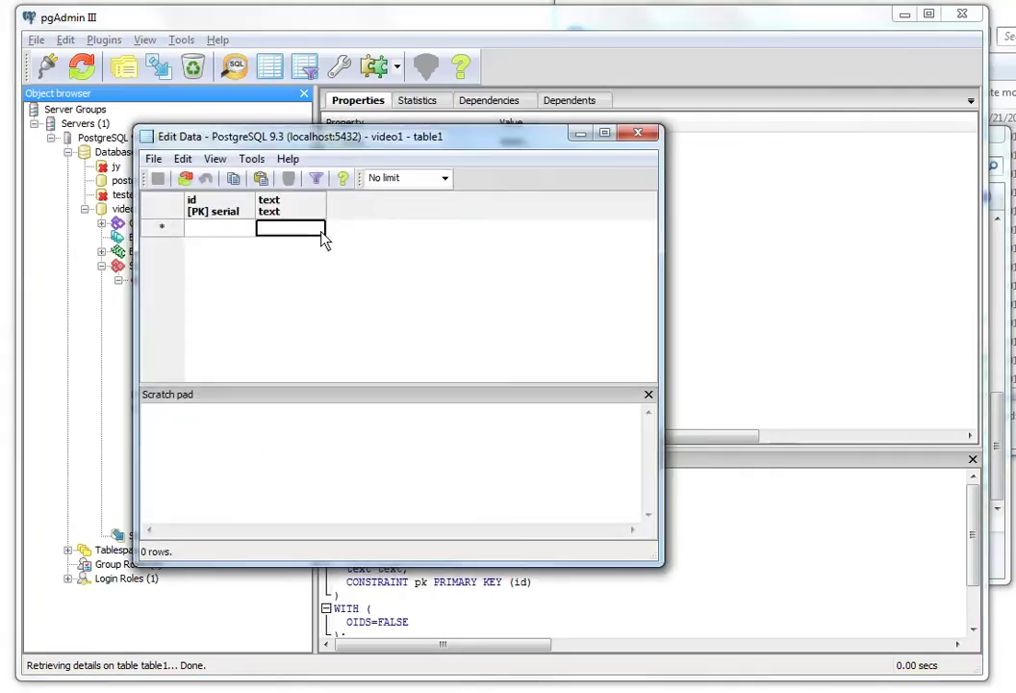
pyautogui.write('data1')
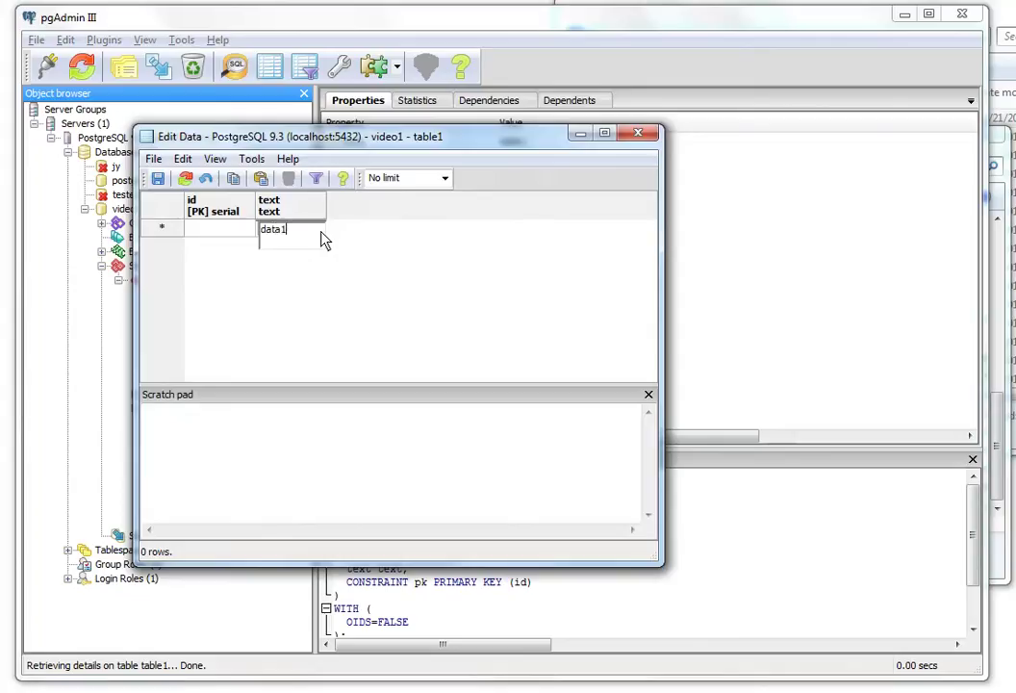
pyautogui.press('Return')
pyautogui.press('Tab')
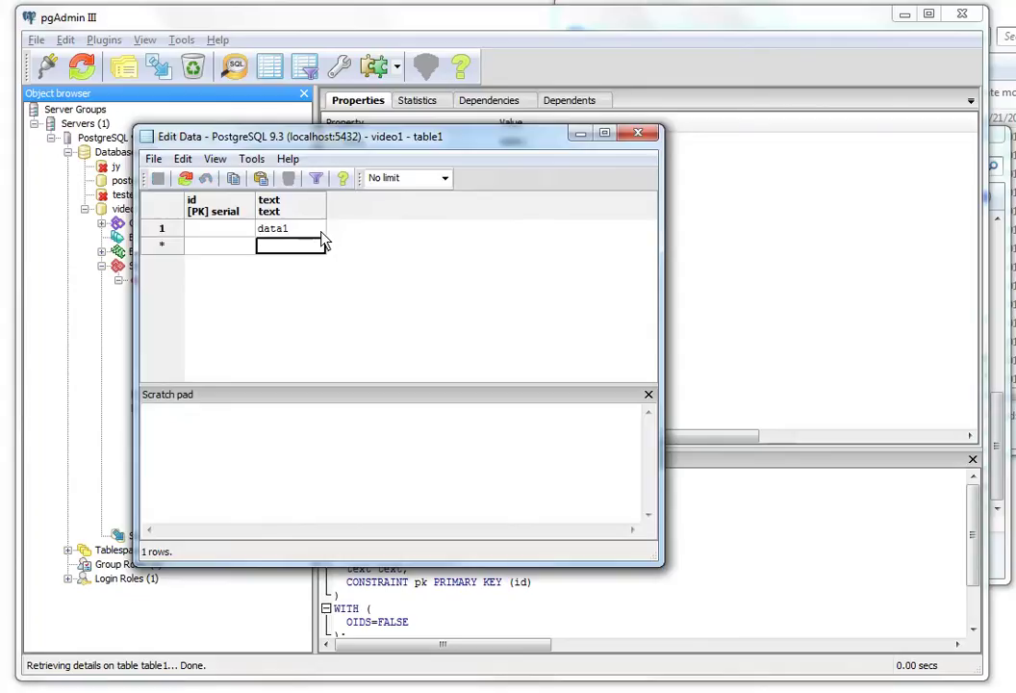
pyautogui.write('data2')
pyautogui.press('Return')
pyautogui.press('Tab')
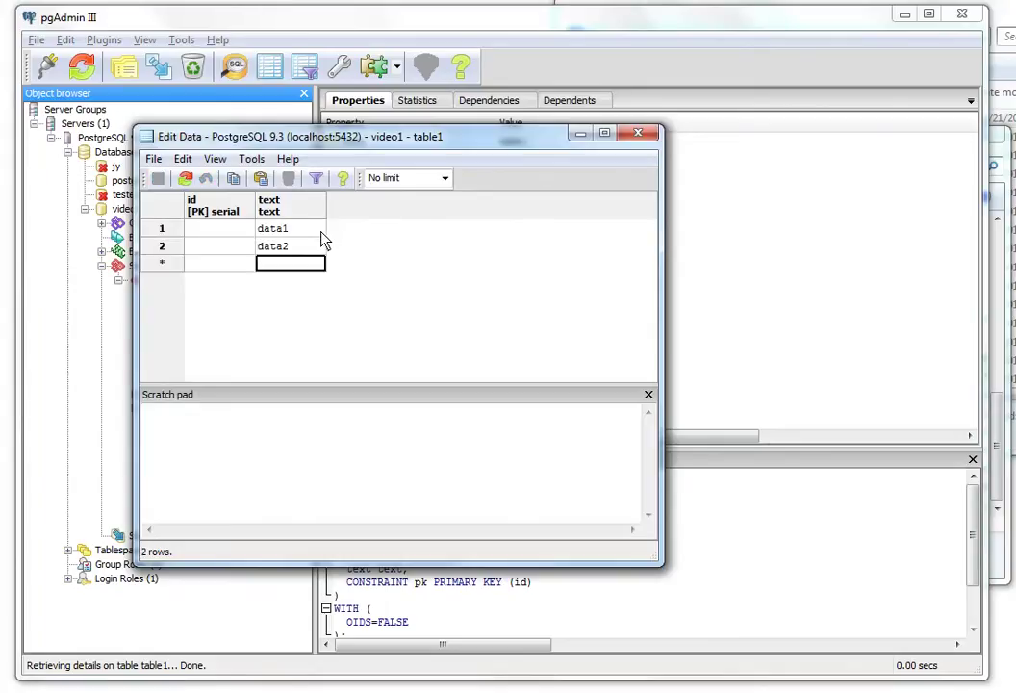
# Step: Add two more rows with the text values data3 and data4, and refresh and close the table data
pyautogui.write('data3')
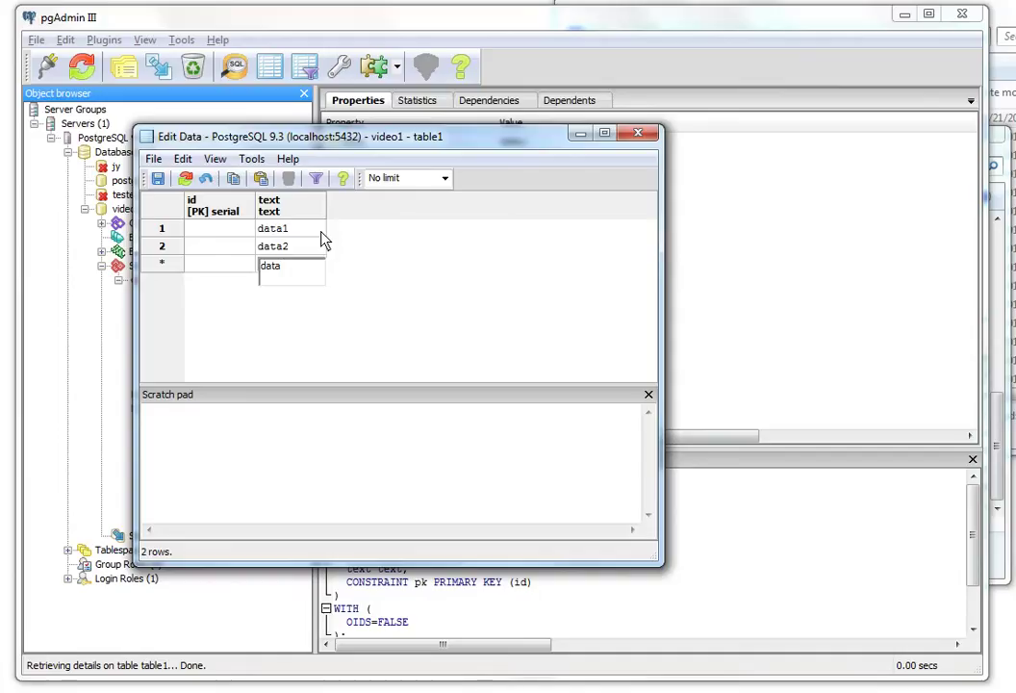
pyautogui.press('Return')
pyautogui.press('Tab')
pyautogui.write('data')
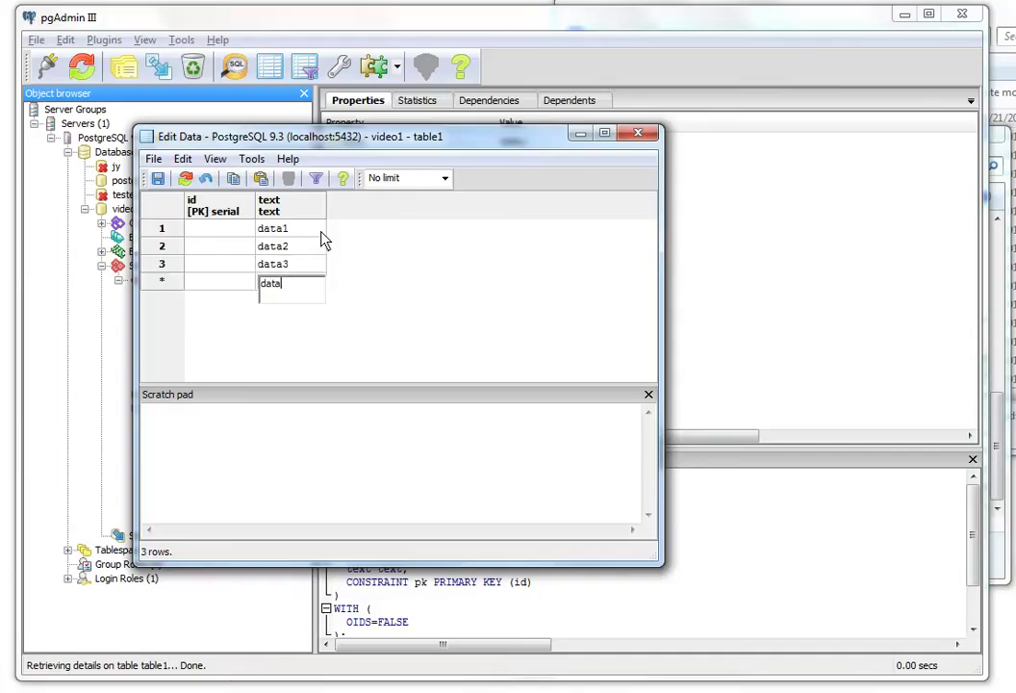
pyautogui.write('4')
pyautogui.press('Return')
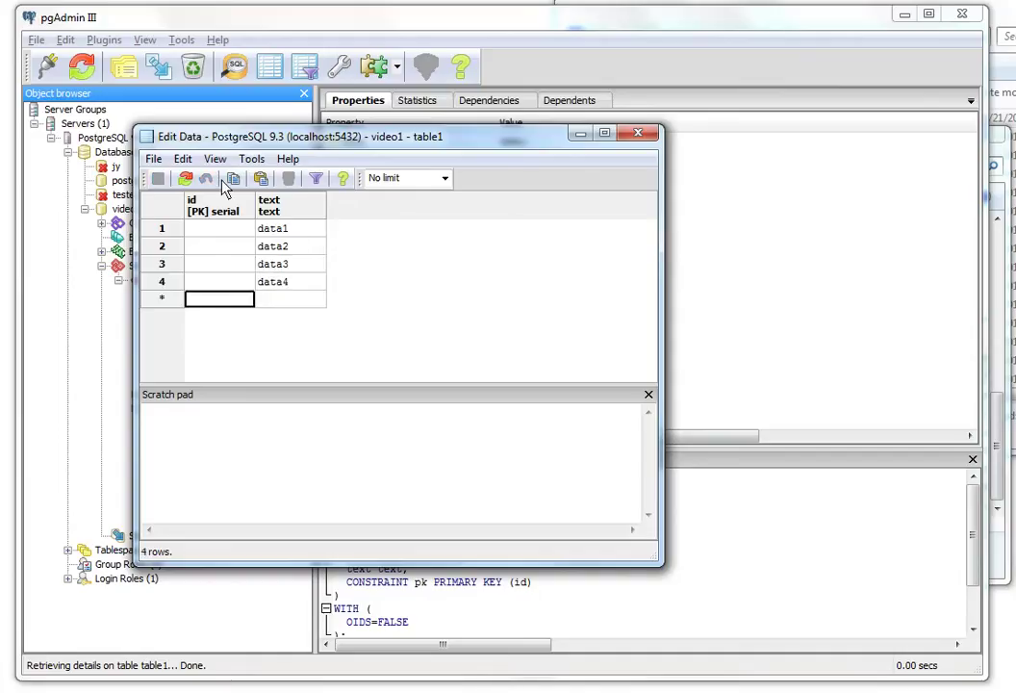
pyautogui.click(187, 180)
pyautogui.click(638, 132)
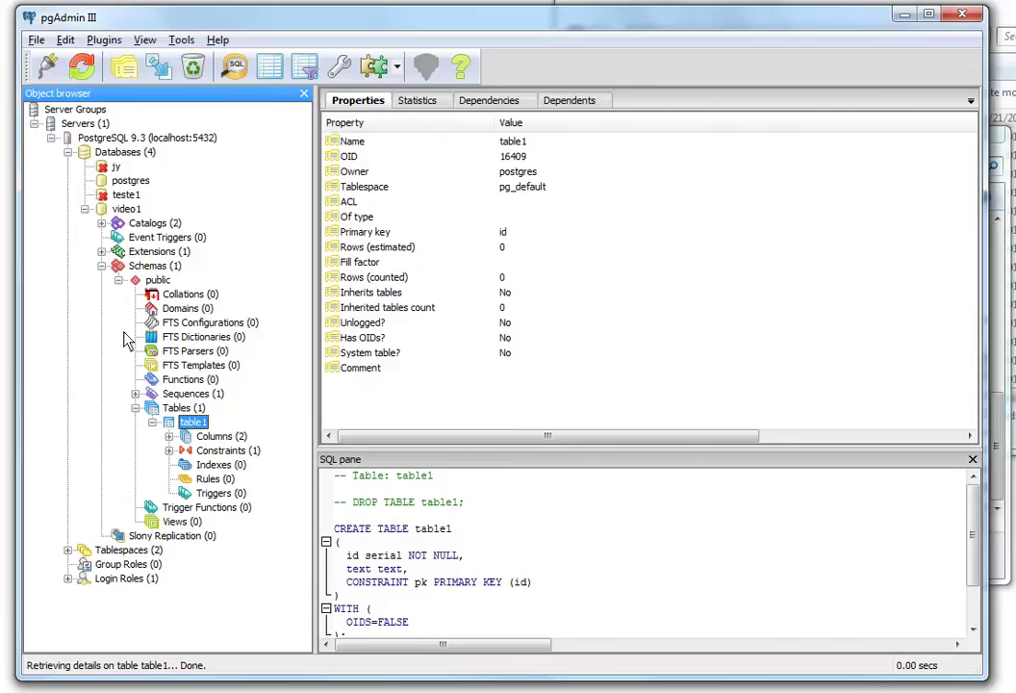
pyautogui.click(125, 209)
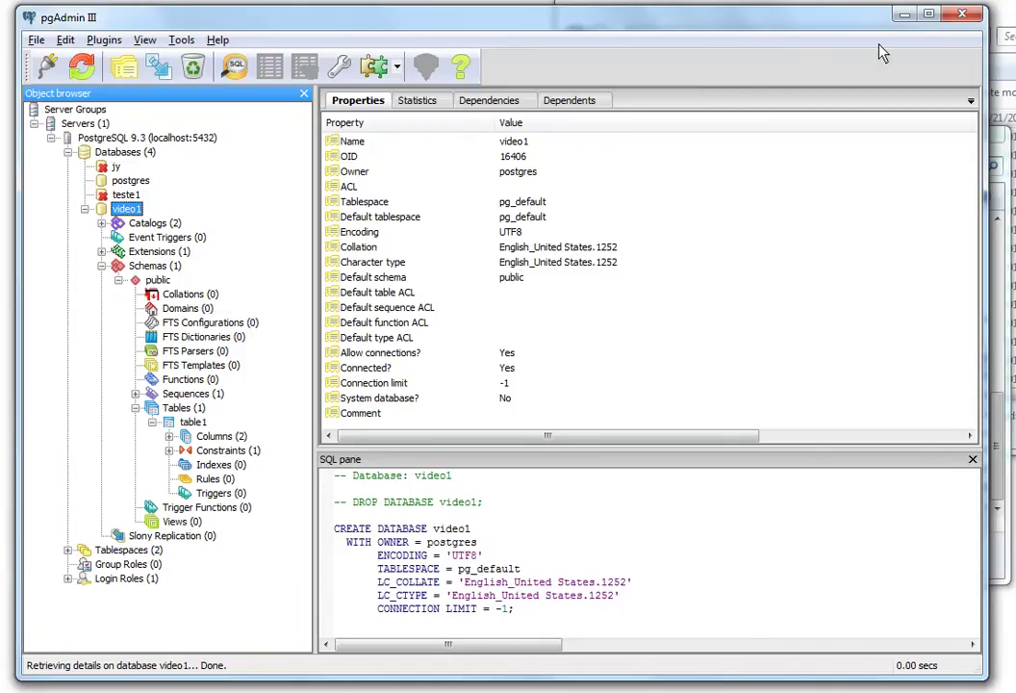
pyautogui.click(1006, 151)
pyautogui.click(923, 131)
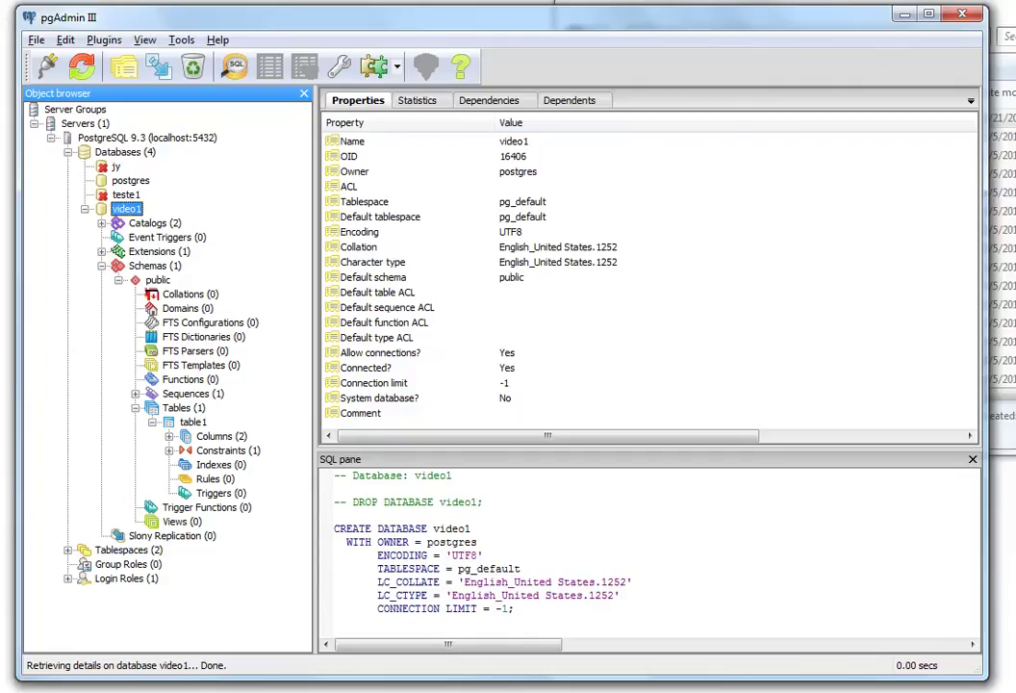
pyautogui.click(1006, 14)
# Step: Switch to the Windows Explorer window of the base_domain folder and run startWebLogic.cmd
pyautogui.hotkey('alt', 'Tab')
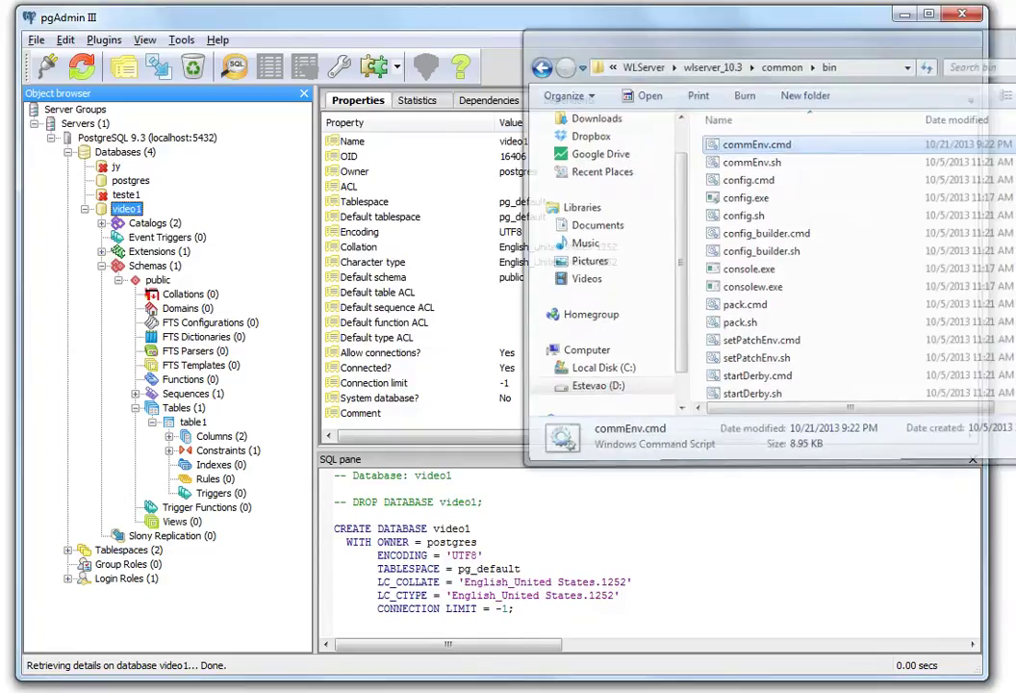
pyautogui.hotkey('alt', 'Tab')
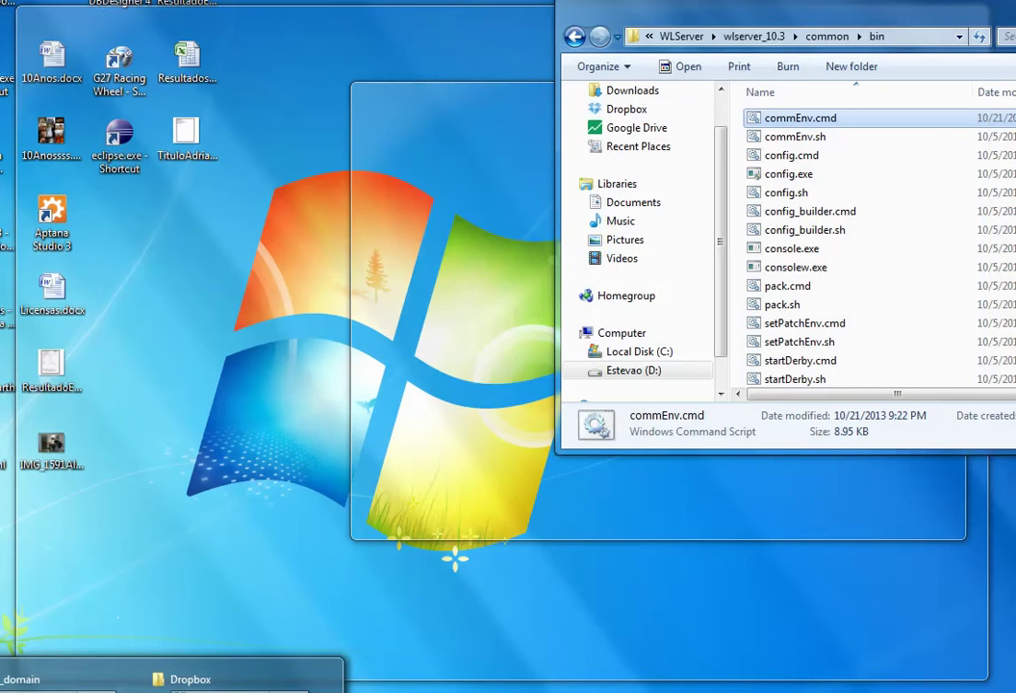
pyautogui.hotkey('alt', 'Tab')
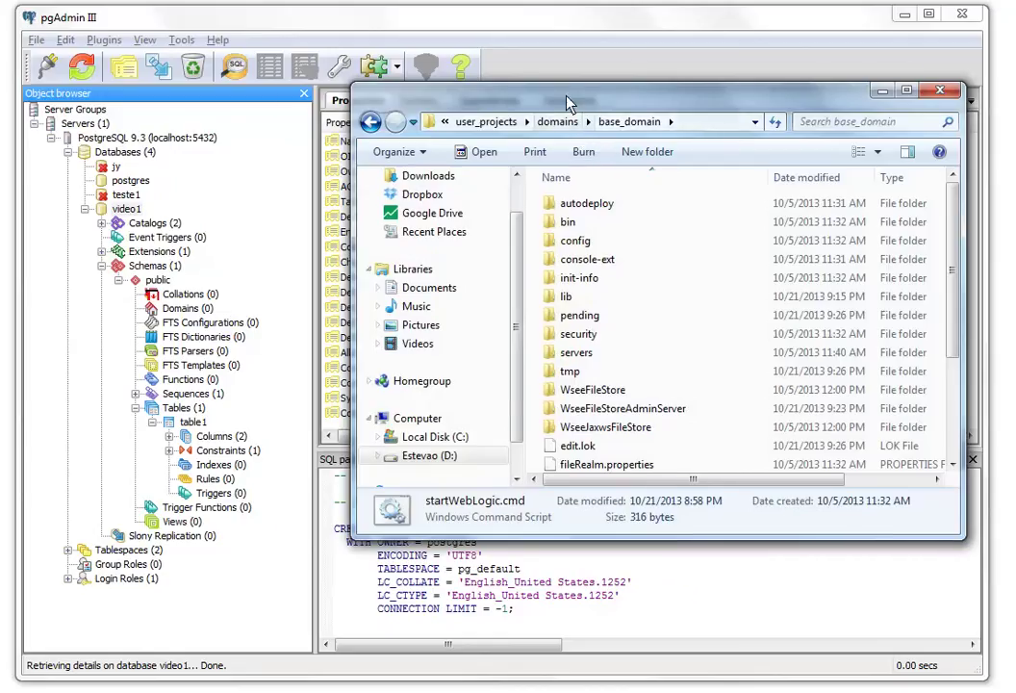
pyautogui.moveTo(567, 103); pyautogui.dragTo(484, 90)
pyautogui.moveTo(871, 267); pyautogui.dragTo(877, 372)
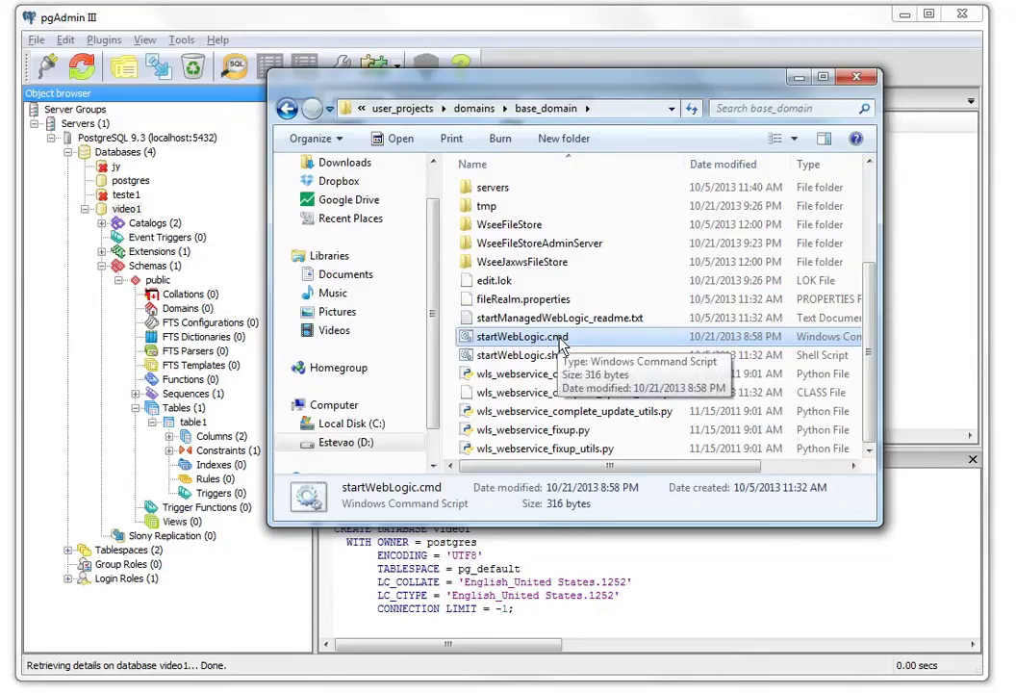
pyautogui.doubleClick(563, 341)
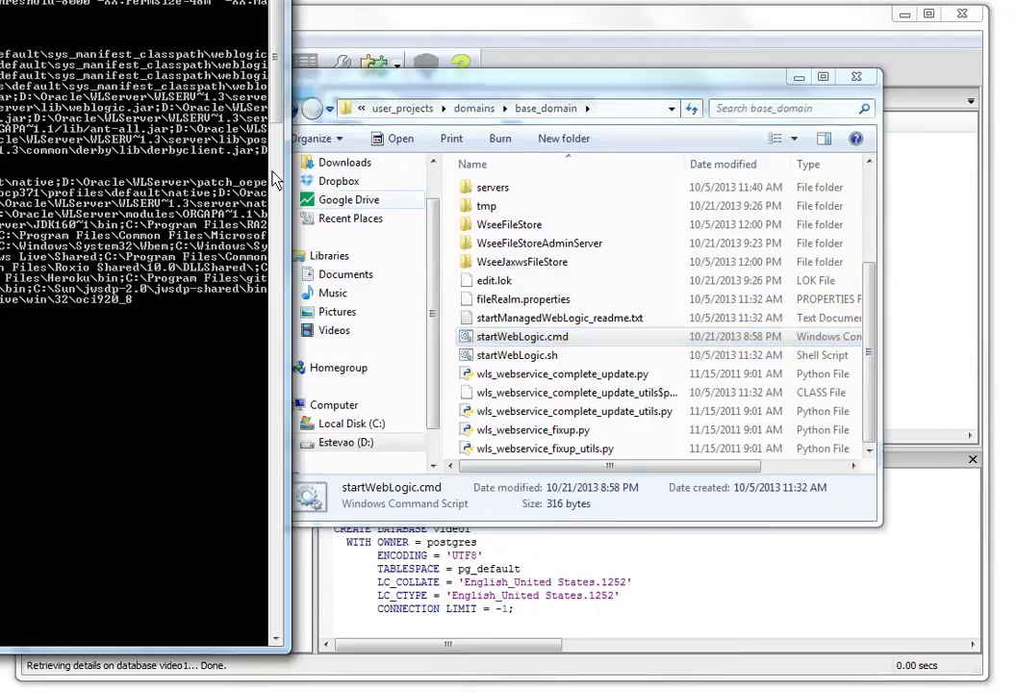
pyautogui.moveTo(276, 179); pyautogui.dragTo(646, 66)
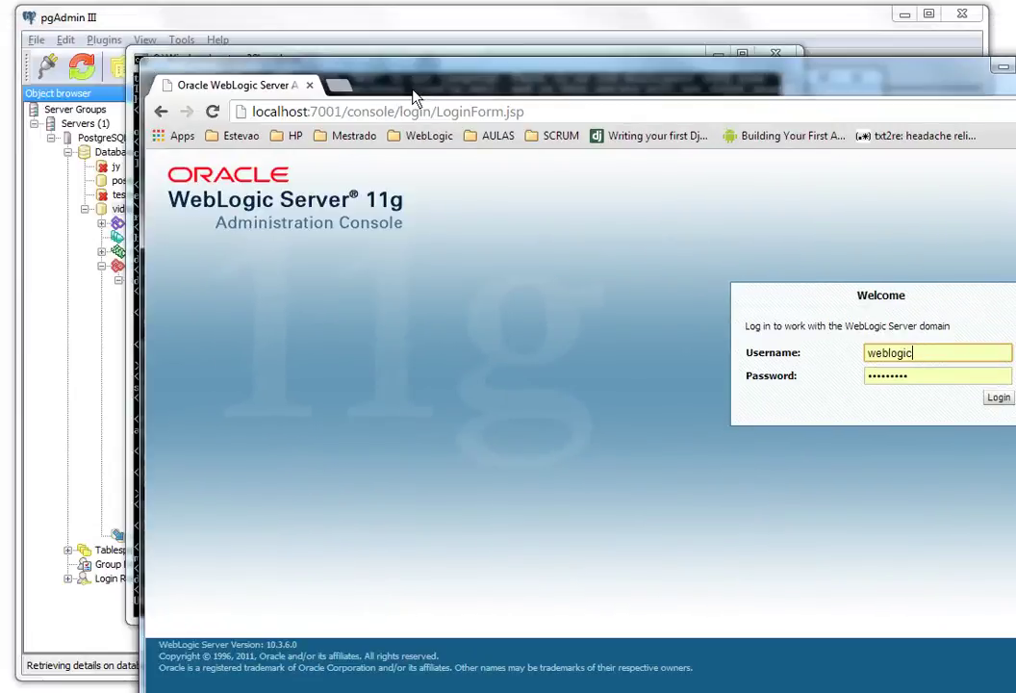
# Step: Fit the browser window on the screen and load the WebLogic administration console at localhost:7001/console
pyautogui.moveTo(422, 85); pyautogui.dragTo(286, 29)
pyautogui.moveTo(942, 652); pyautogui.dragTo(998, 679)
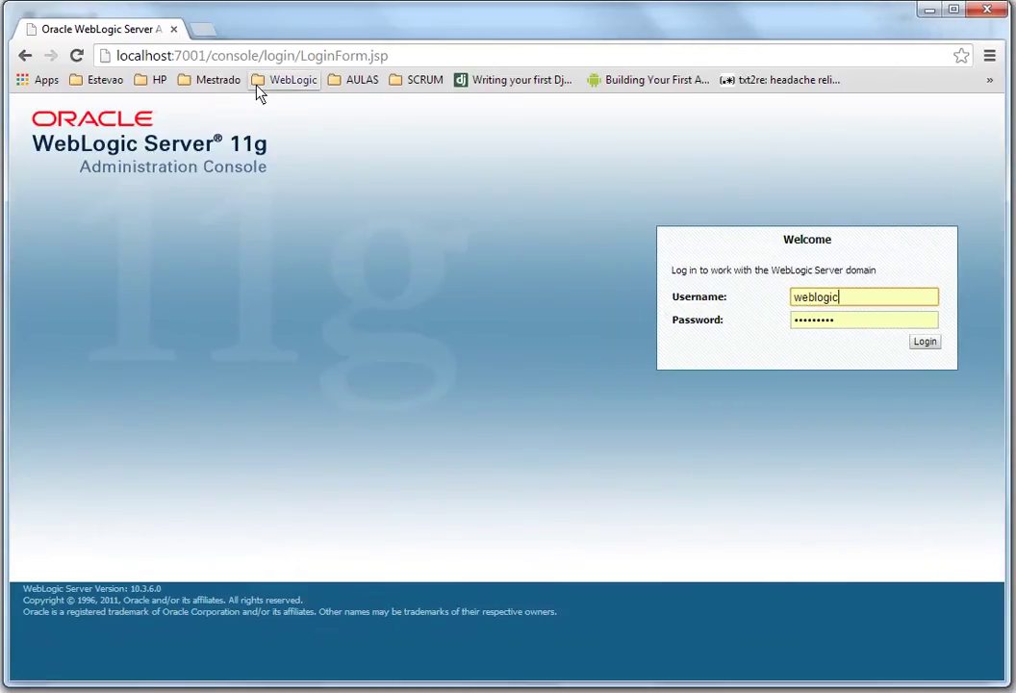
pyautogui.click(266, 55)
pyautogui.moveTo(258, 55); pyautogui.dragTo(658, 100)
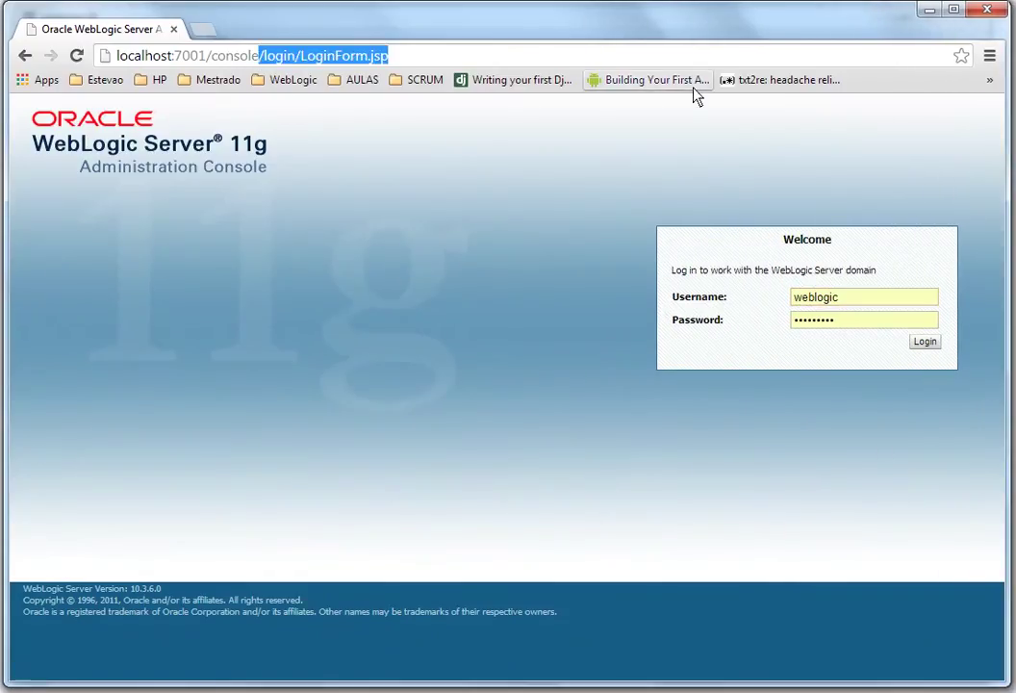
pyautogui.press('BackSpace')
pyautogui.press('Return')
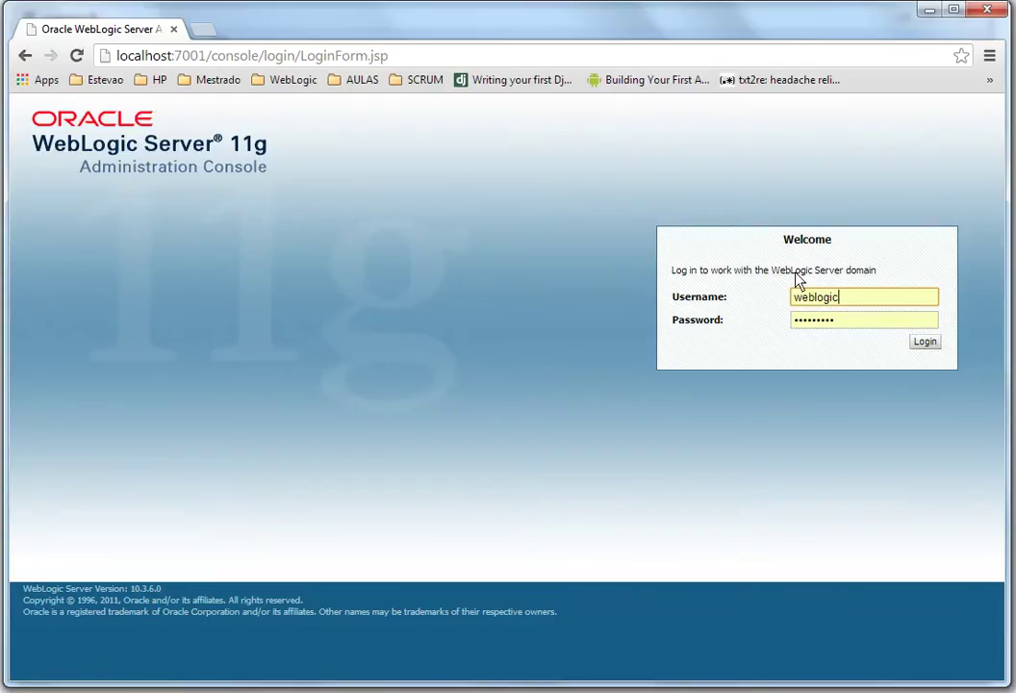
# Step: Log in to the console with the pre-filled credentials and open the summary of JDBC data sources
pyautogui.click(930, 347)
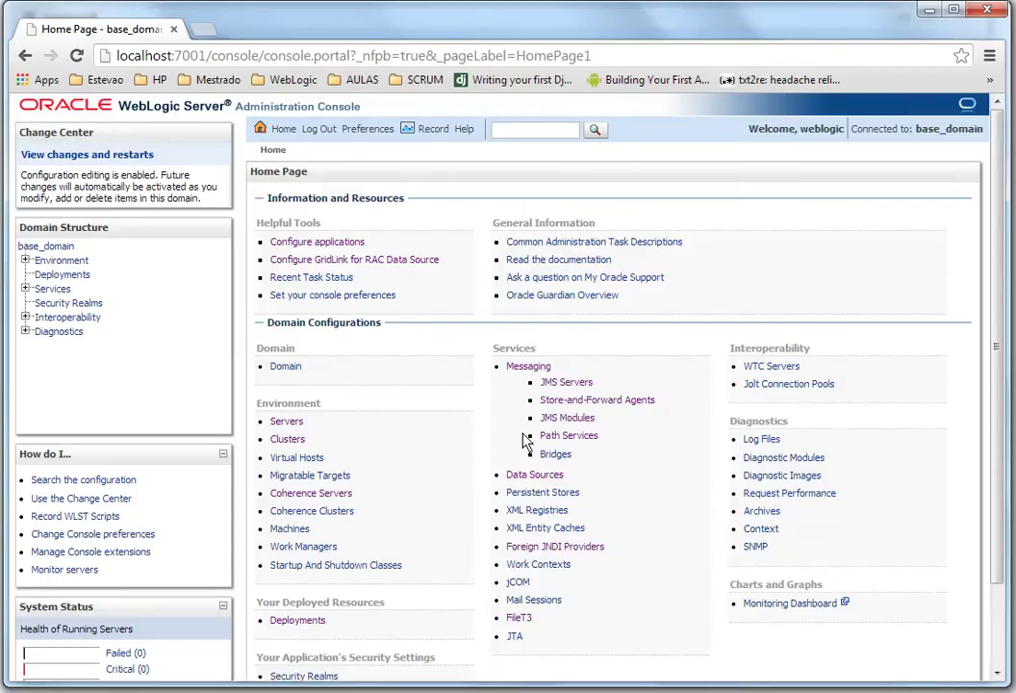
pyautogui.click(553, 481)
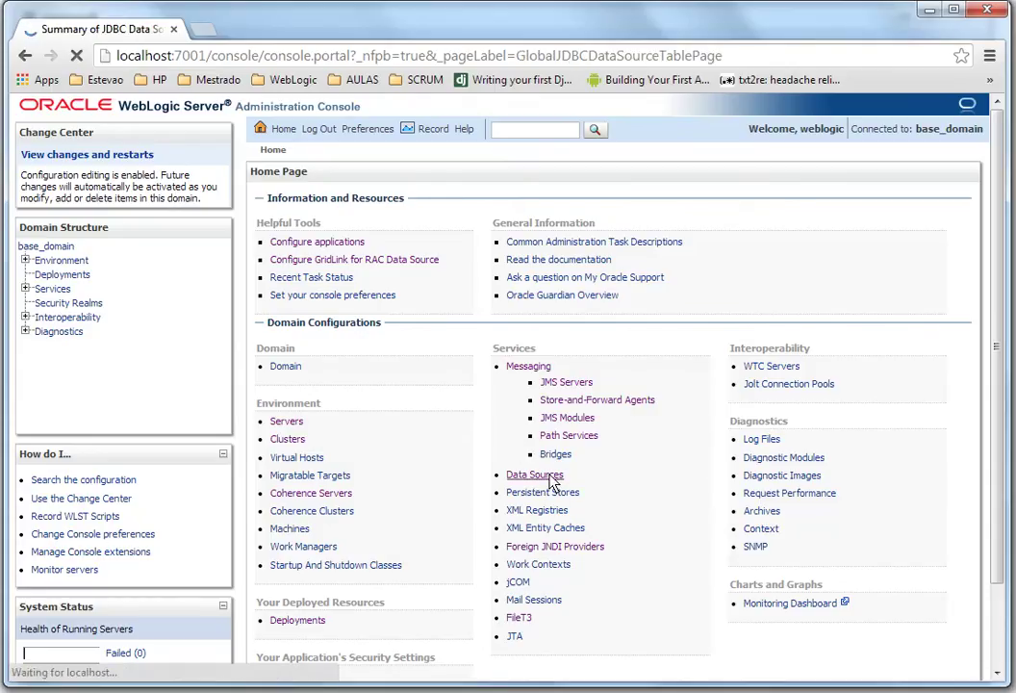
pyautogui.scroll(-1, 538, 327)
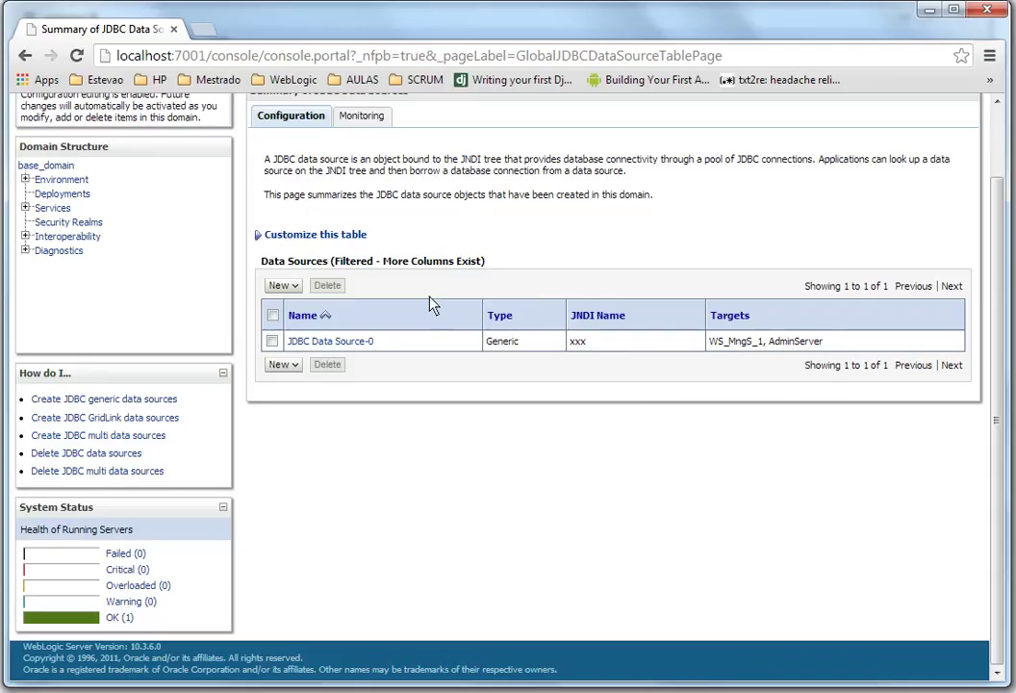
pyautogui.scroll(1, 431, 303)
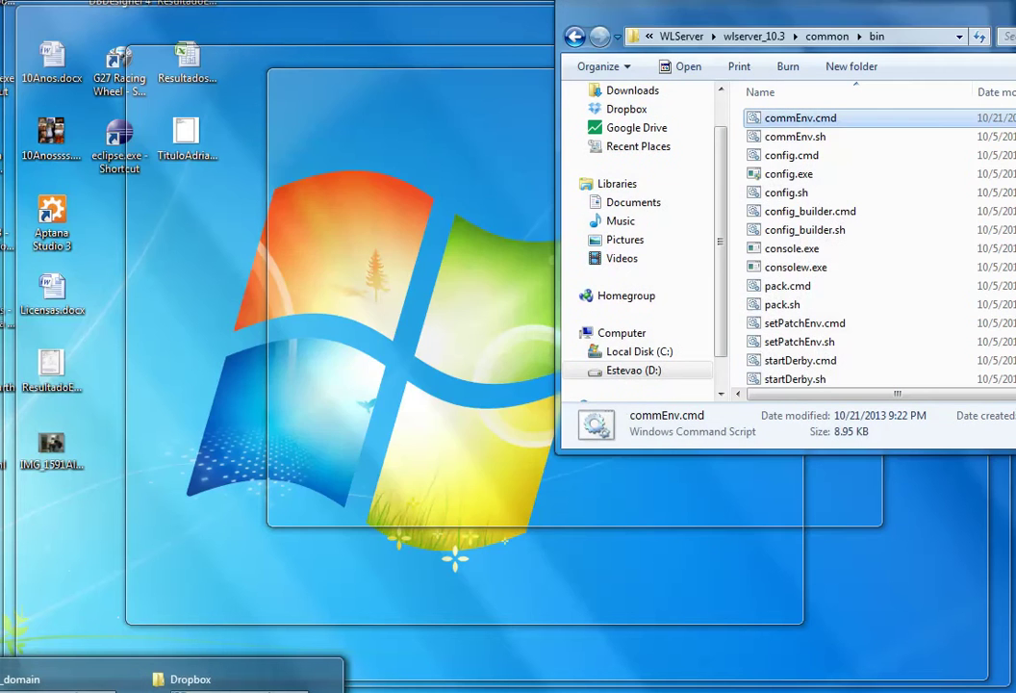
# Step: Bring up the Explorer window of the bin folder and move it clear of the data sources page
pyautogui.click(2, 690)
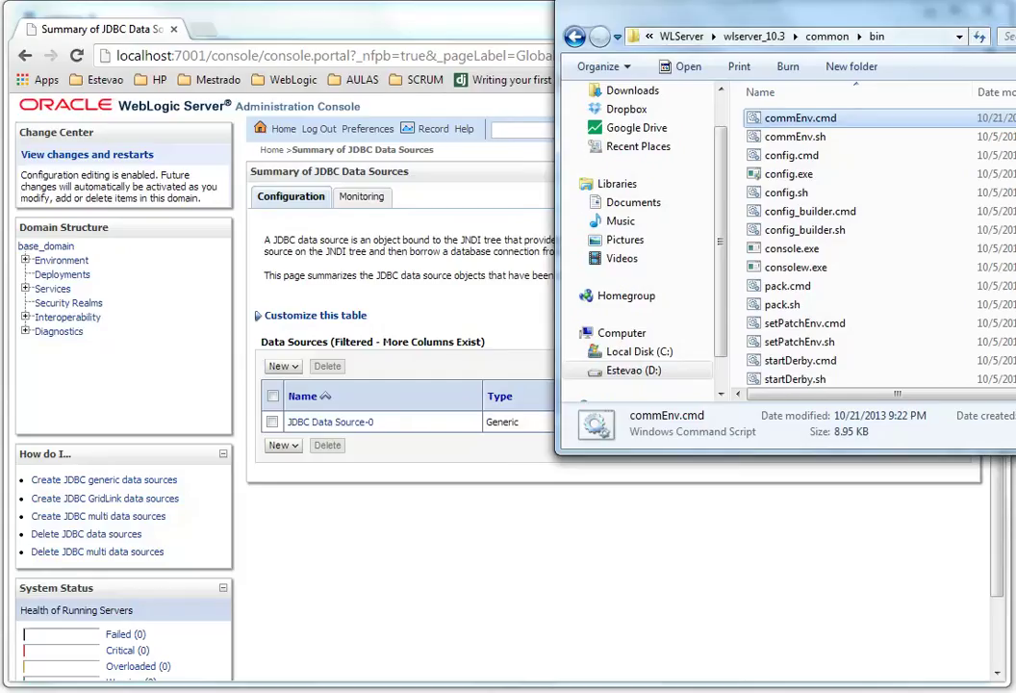
pyautogui.moveTo(770, 11); pyautogui.dragTo(932, 70)
pyautogui.moveTo(1000, 68); pyautogui.dragTo(57, 27)
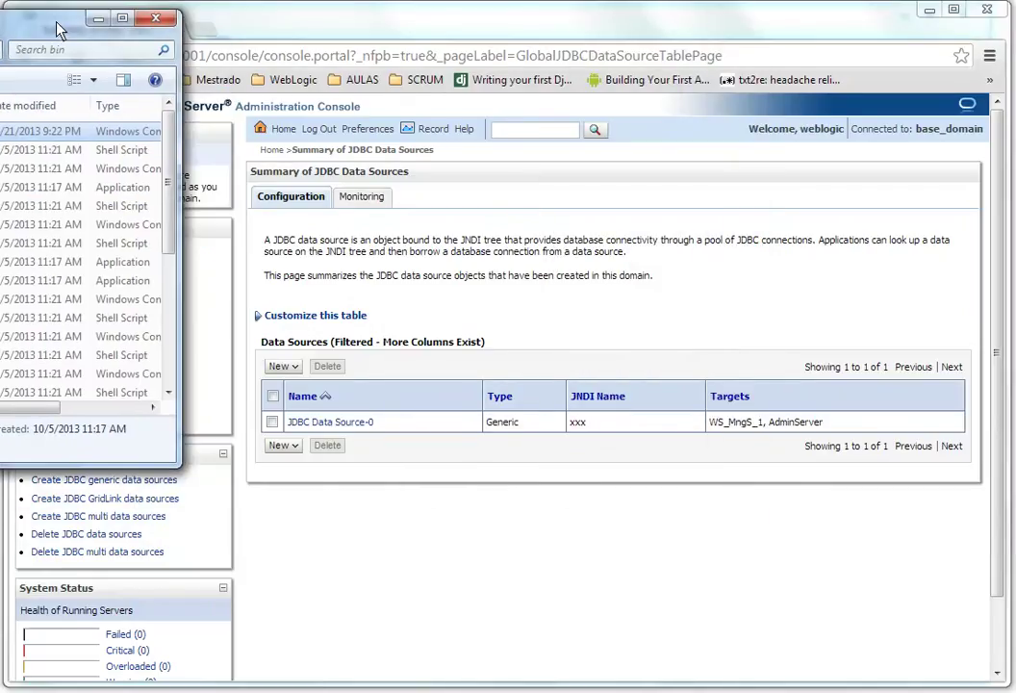
pyautogui.moveTo(177, 46); pyautogui.dragTo(1, 39)
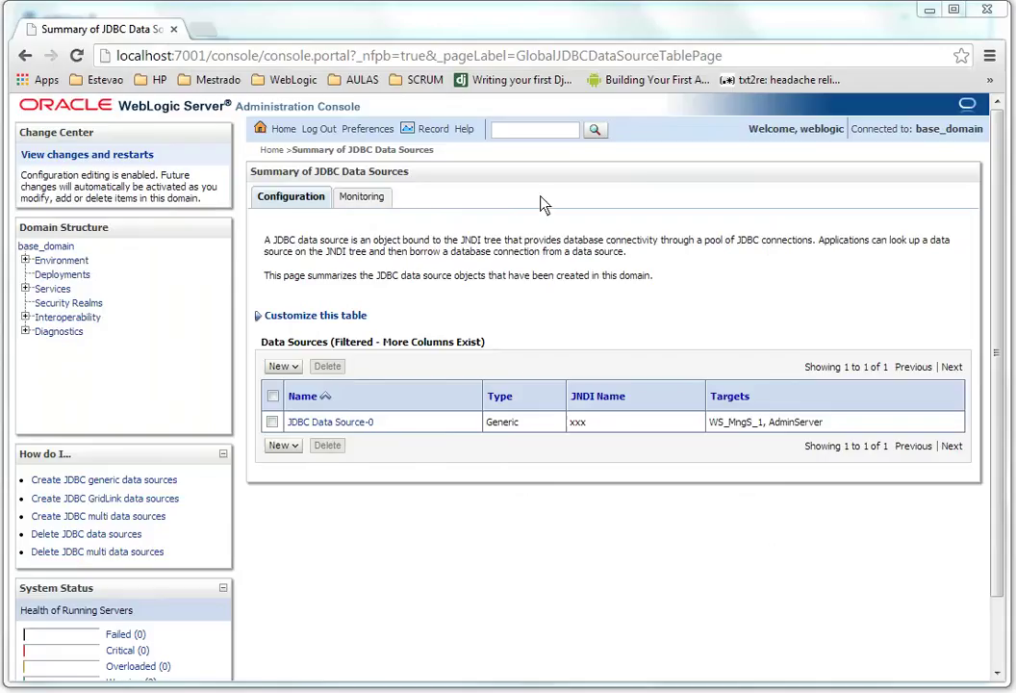
# Step: Start creating a generic JDBC data source, name it video1DS and go to its JNDI name
pyautogui.click(283, 365)
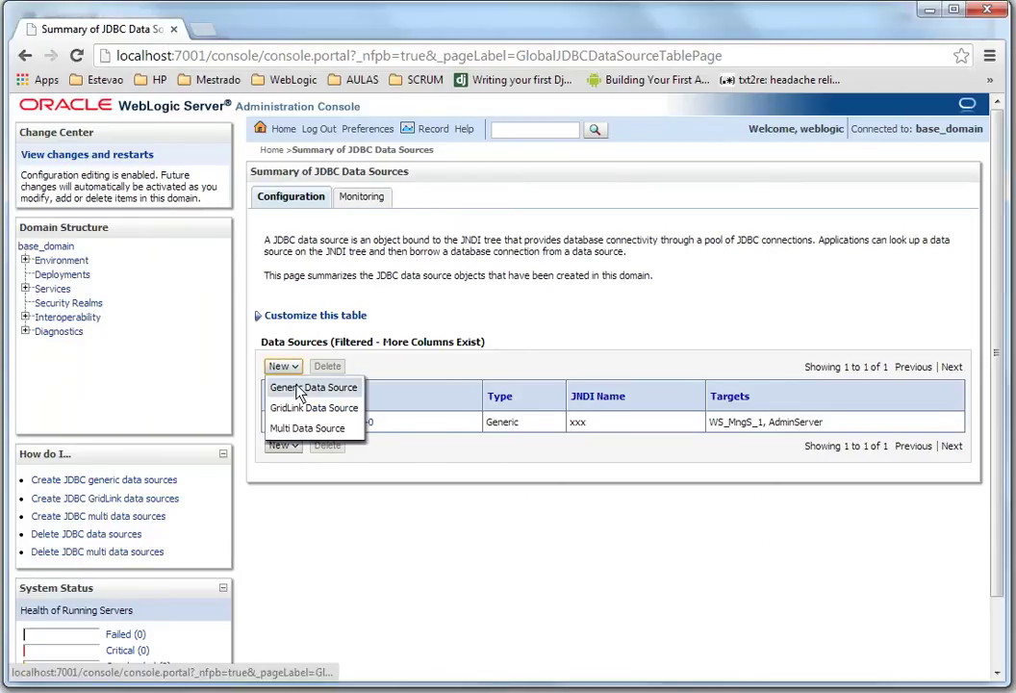
pyautogui.click(299, 389)
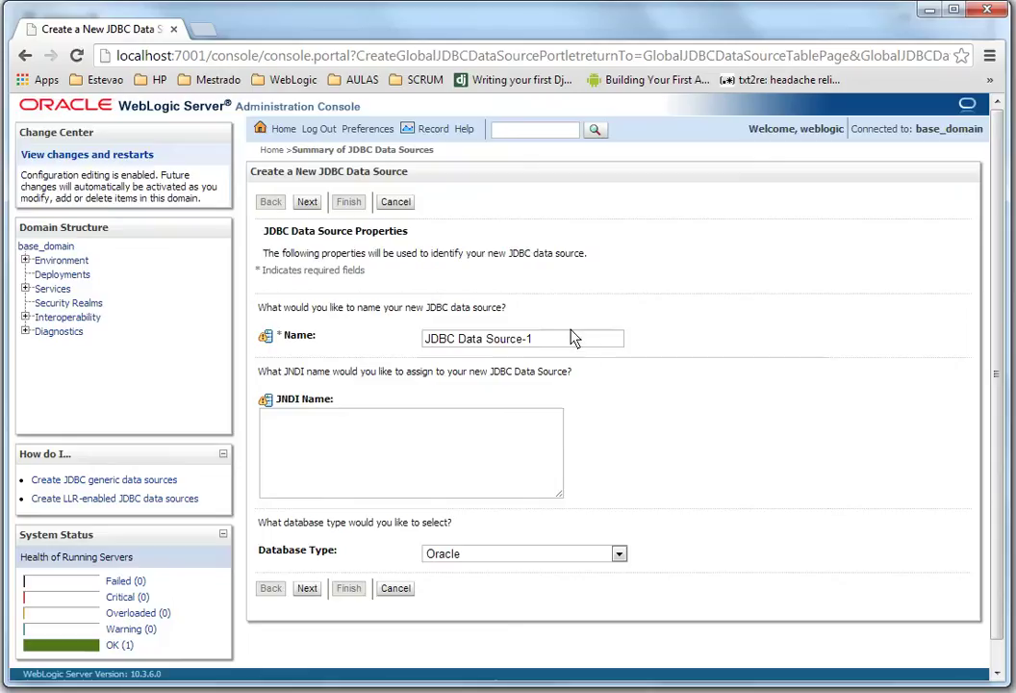
pyautogui.moveTo(558, 341); pyautogui.dragTo(431, 339)
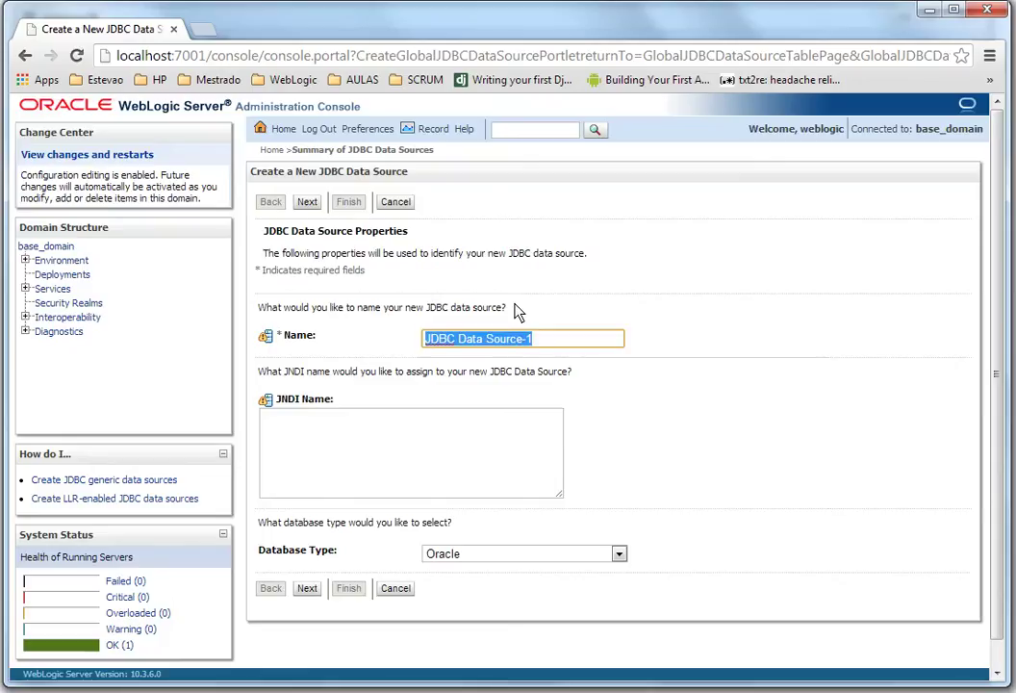
pyautogui.write('video1')
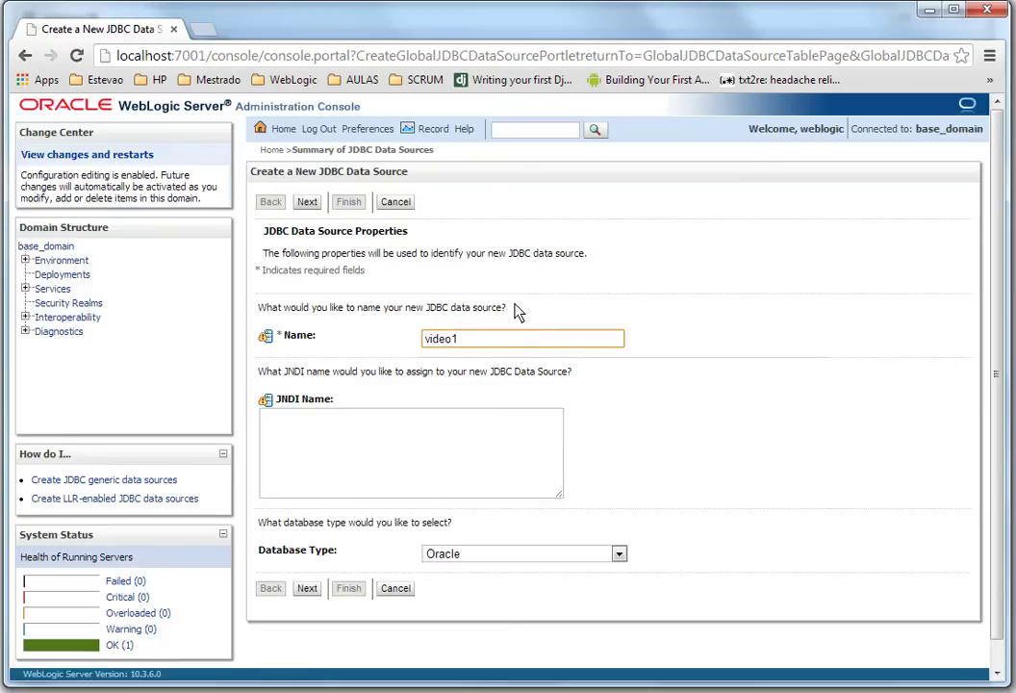
pyautogui.write('DS')
pyautogui.hotkey('ctrl', 'a')
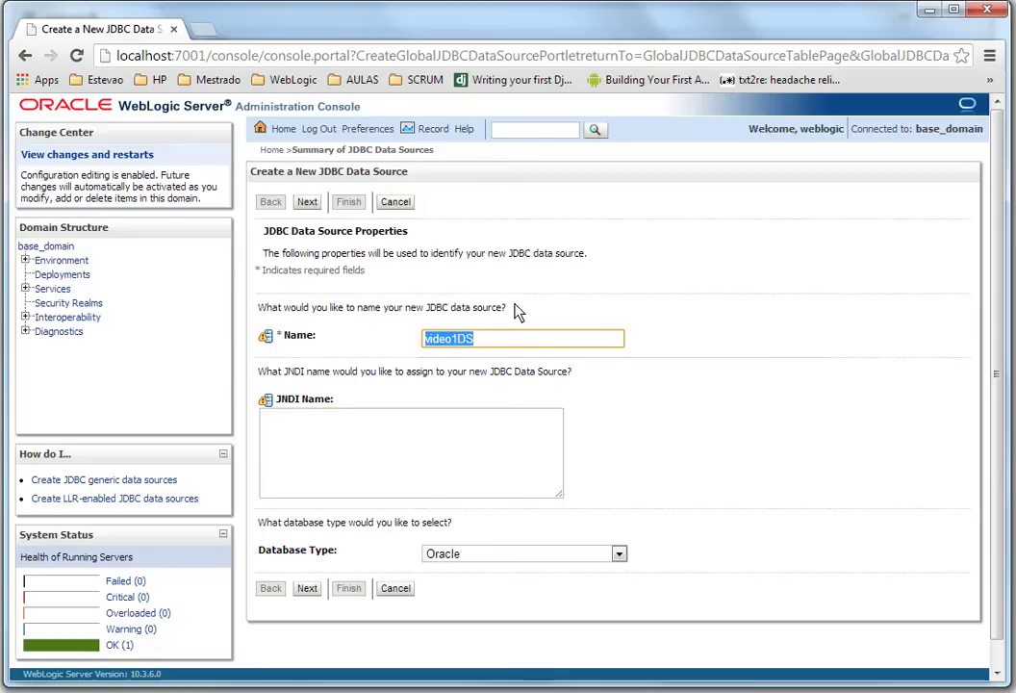
pyautogui.press('Tab')
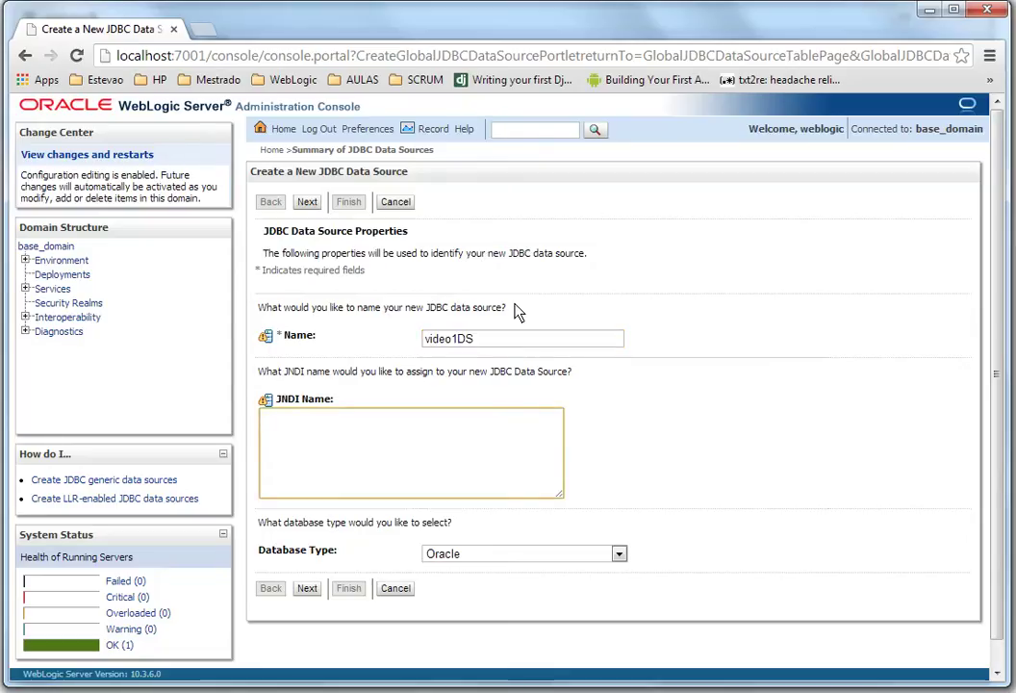
# Step: Set the JNDI name to jdbc/video1DS, choose PostgreSQL as the database type and continue to the driver choice
pyautogui.write('jdbc')
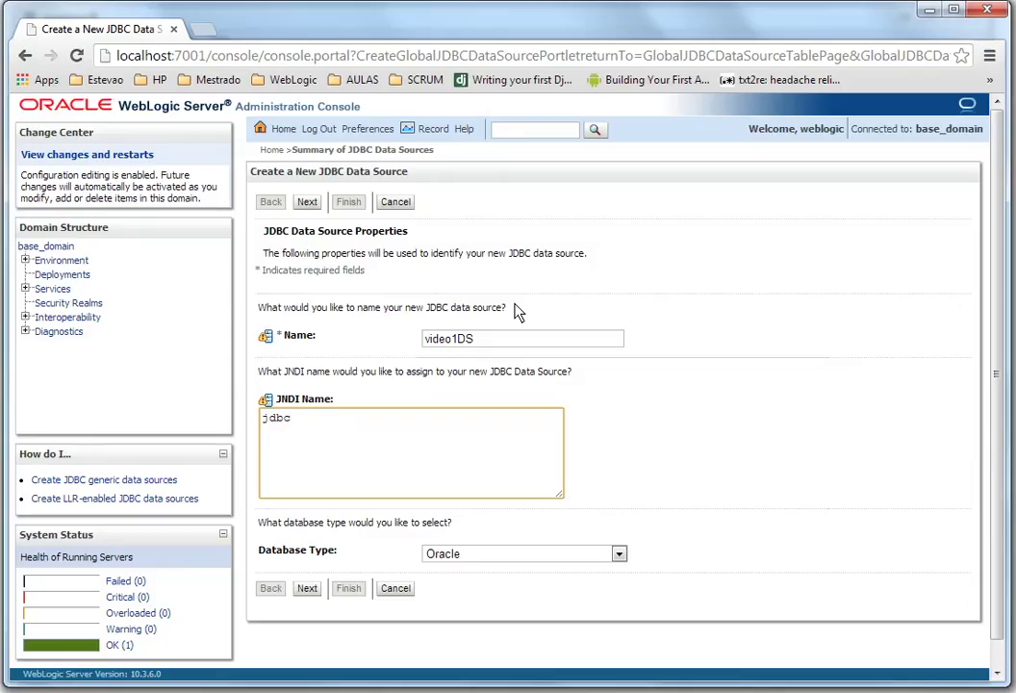
pyautogui.write('/video1DS')
pyautogui.scroll(-1, 654, 428)
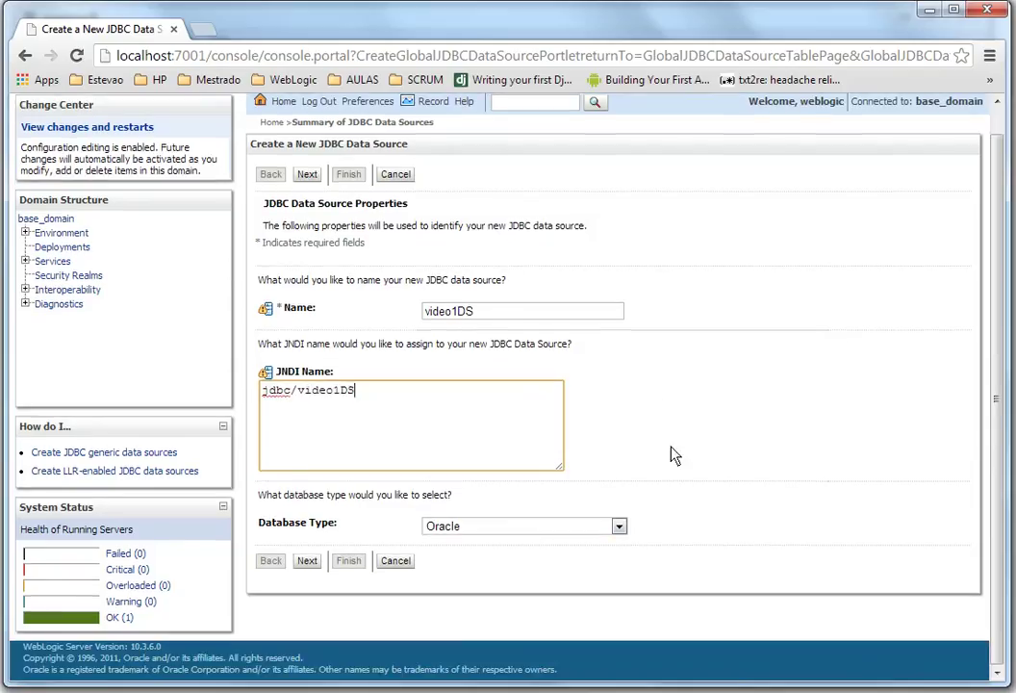
pyautogui.click(618, 526)
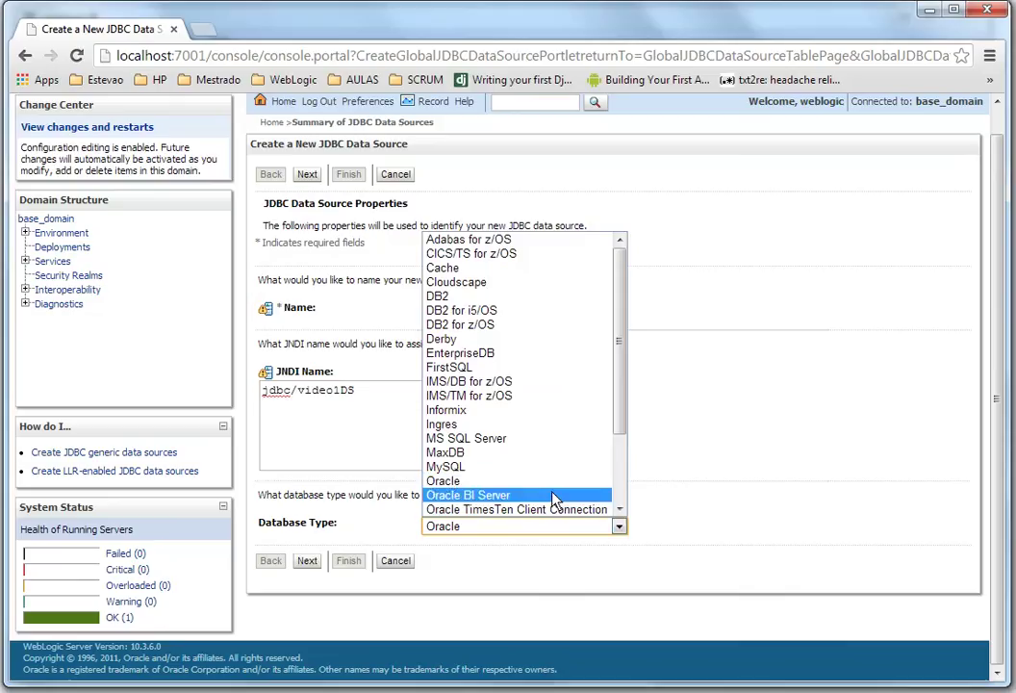
pyautogui.scroll(-2, 562, 481)
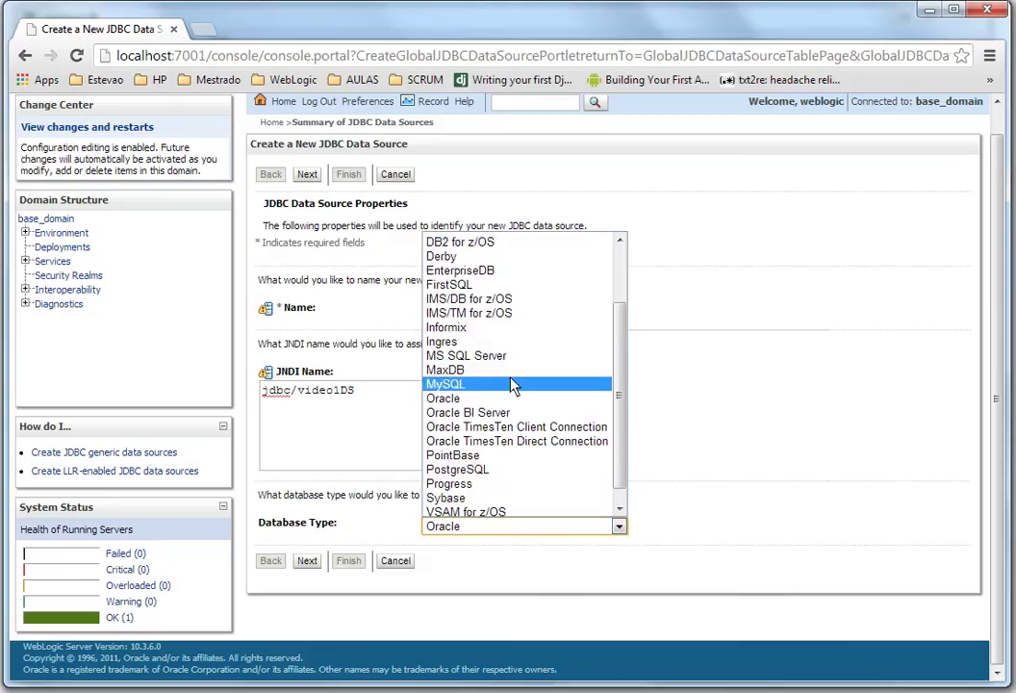
pyautogui.scroll(2, 512, 377)
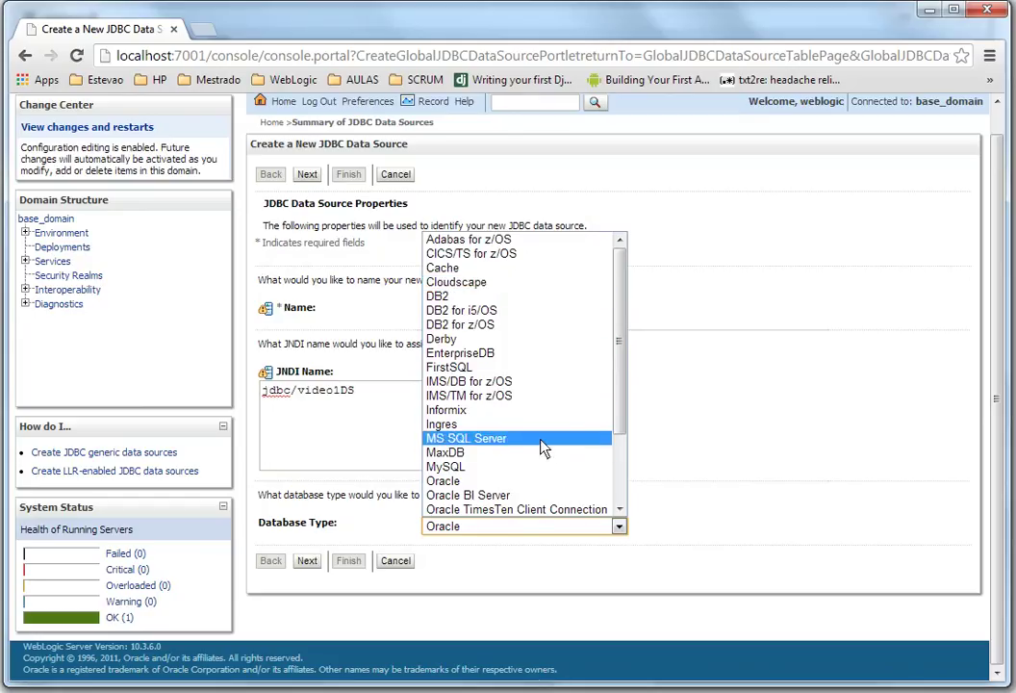
pyautogui.scroll(-2, 545, 404)
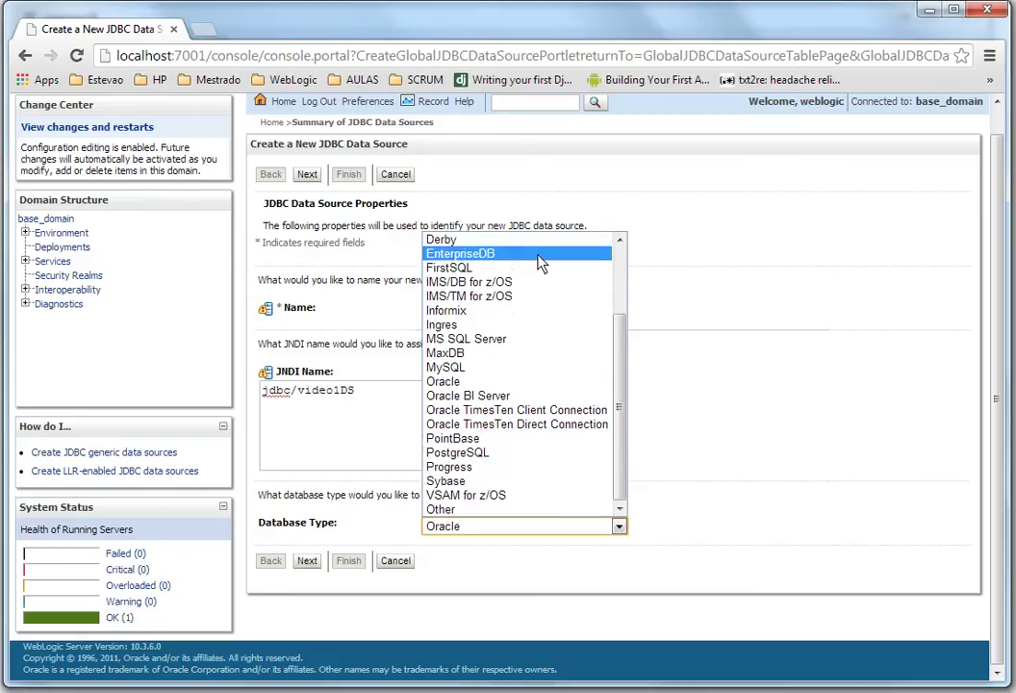
pyautogui.click(544, 456)
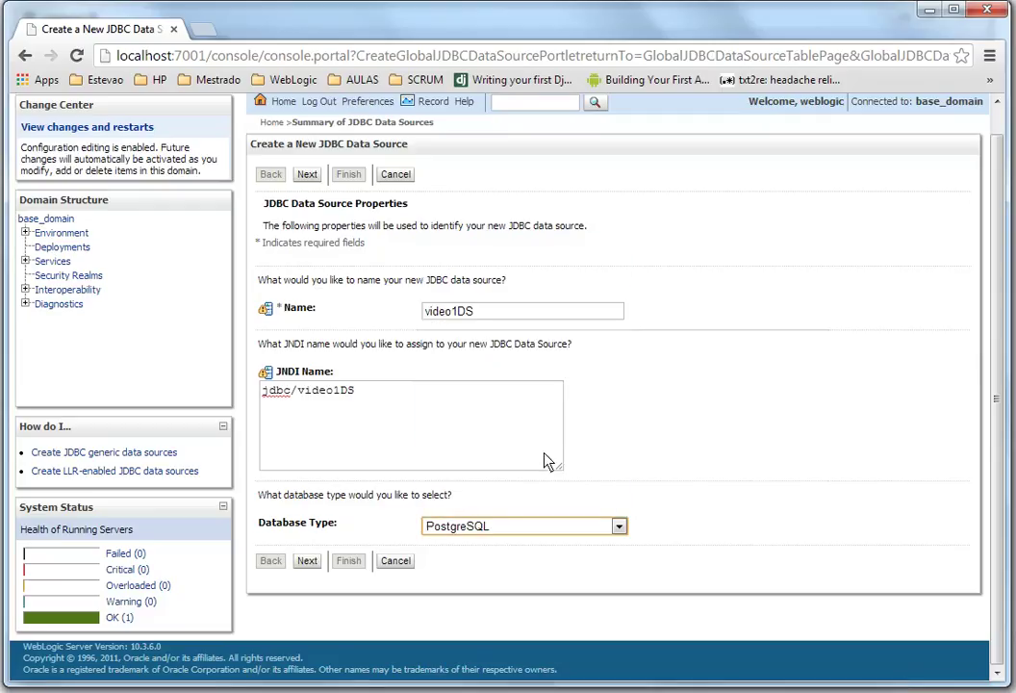
pyautogui.click(307, 561)
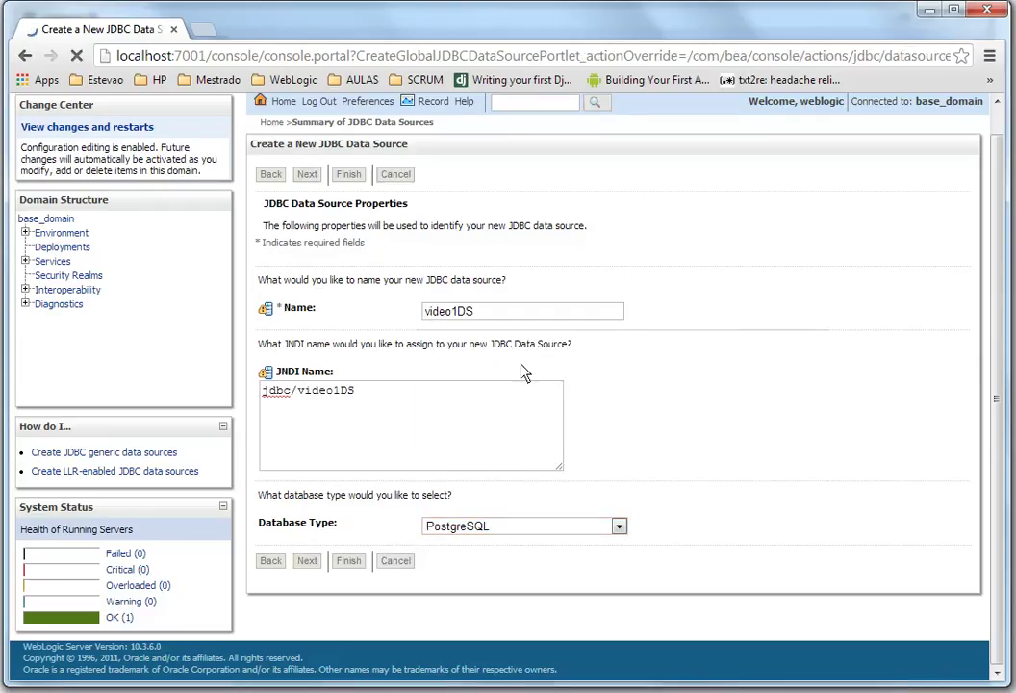
# Step: Accept PostgreSQL's Driver (Type 4) Versions:Any and the One-Phase Commit transaction option, continuing to the connection properties
pyautogui.click(527, 357)
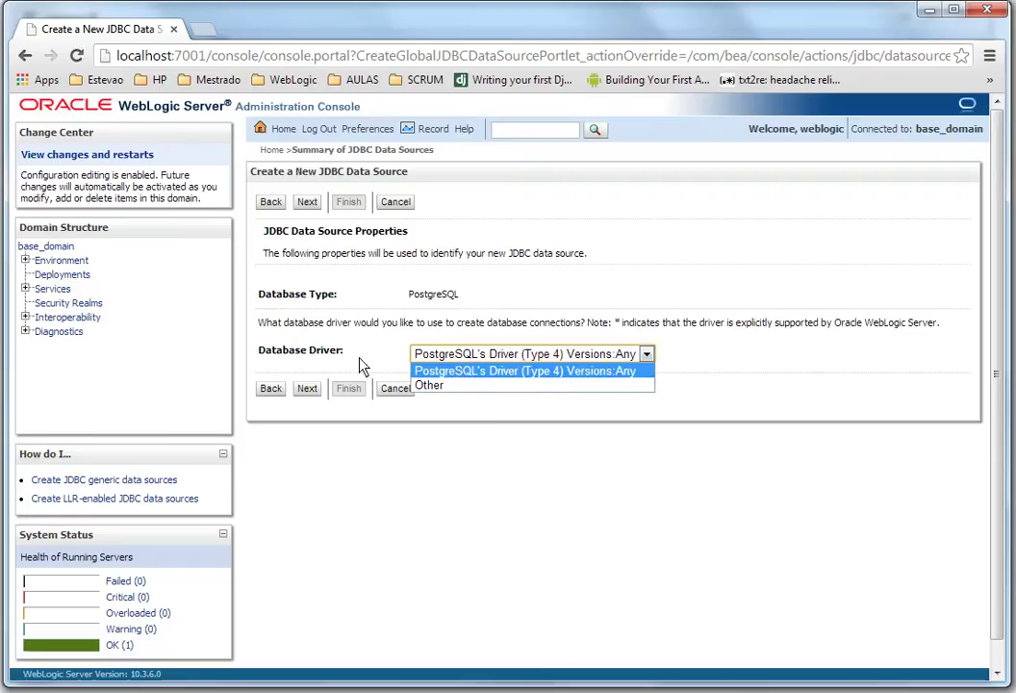
pyautogui.click(544, 357)
pyautogui.click(315, 393)
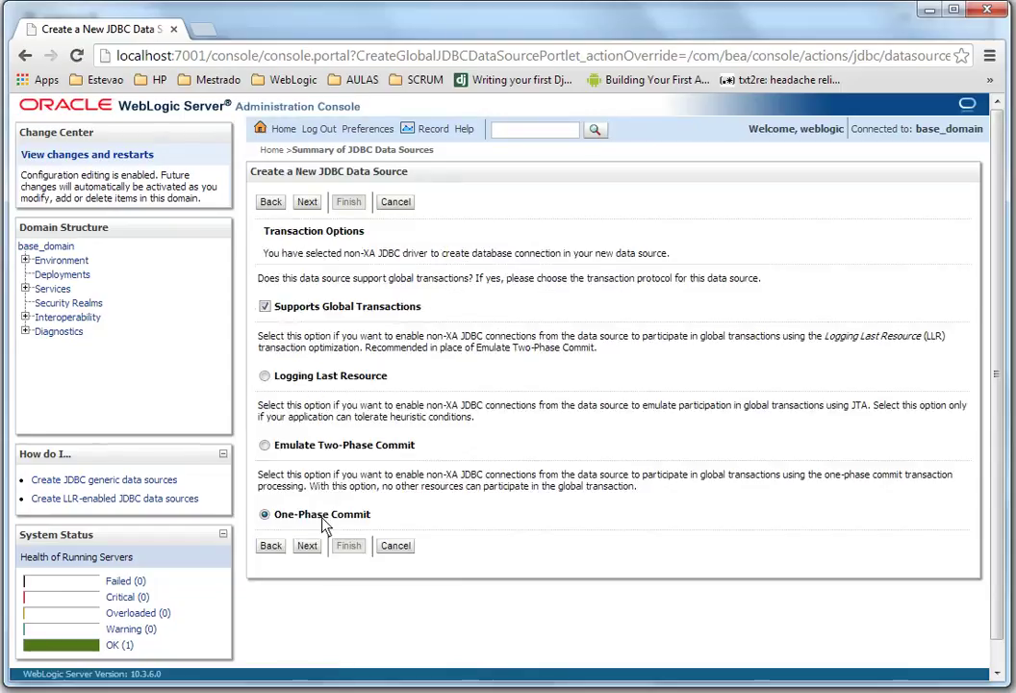
pyautogui.click(308, 544)
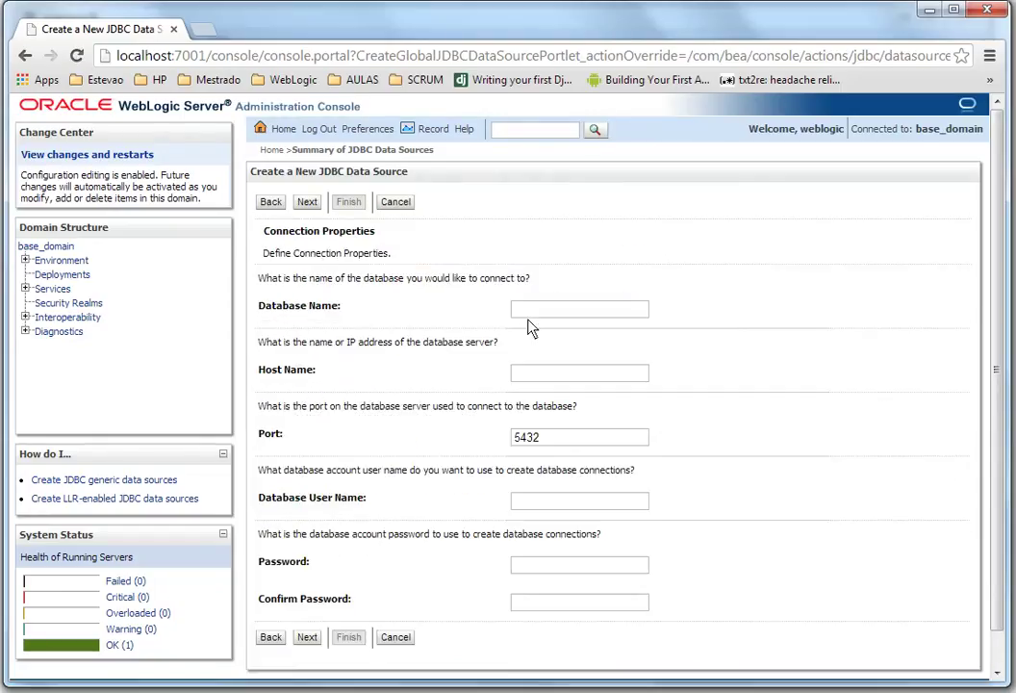
# Step: Enter postgres as the database name and localhost as the host name, keeping port 5432
pyautogui.click(529, 313)
pyautogui.write('po')
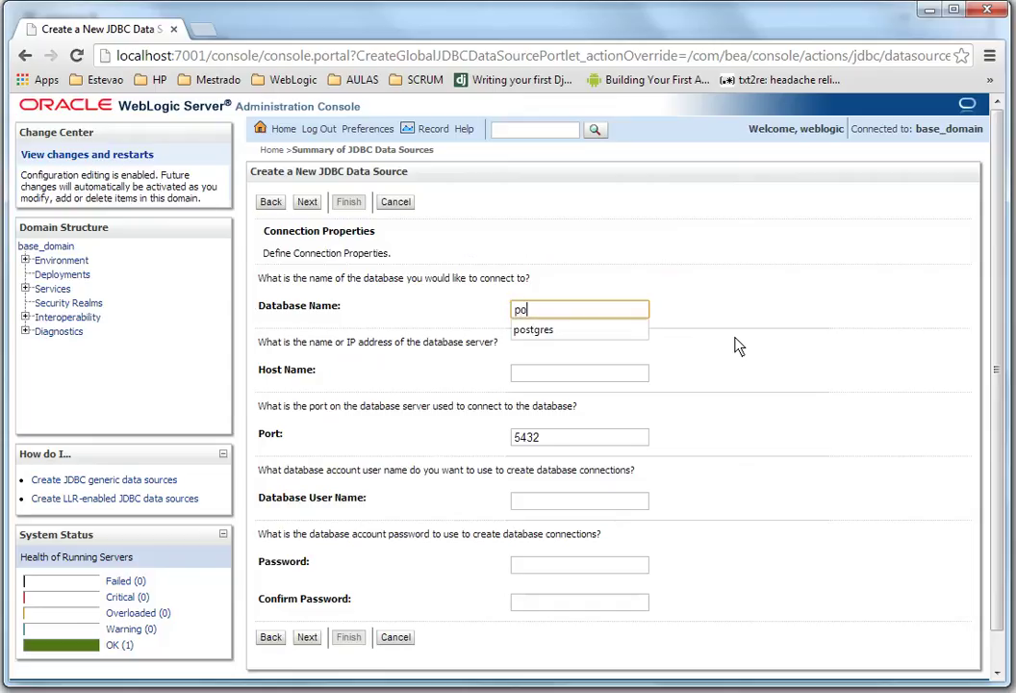
pyautogui.press('Down')
pyautogui.press('Tab')
pyautogui.hotkey('shift', 'Tab')
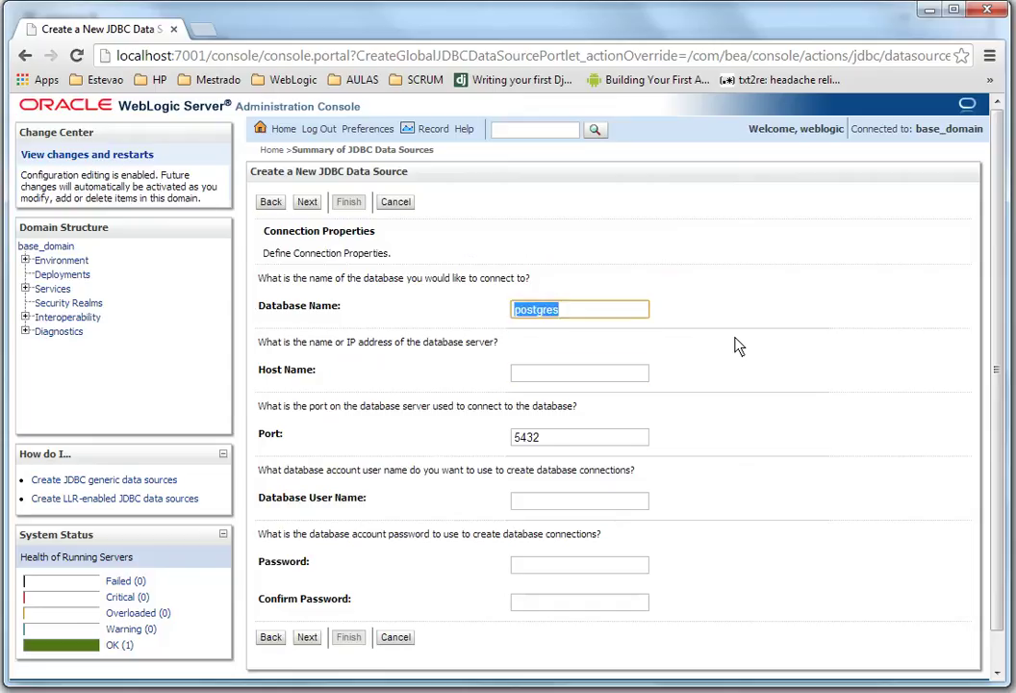
pyautogui.press('Tab')
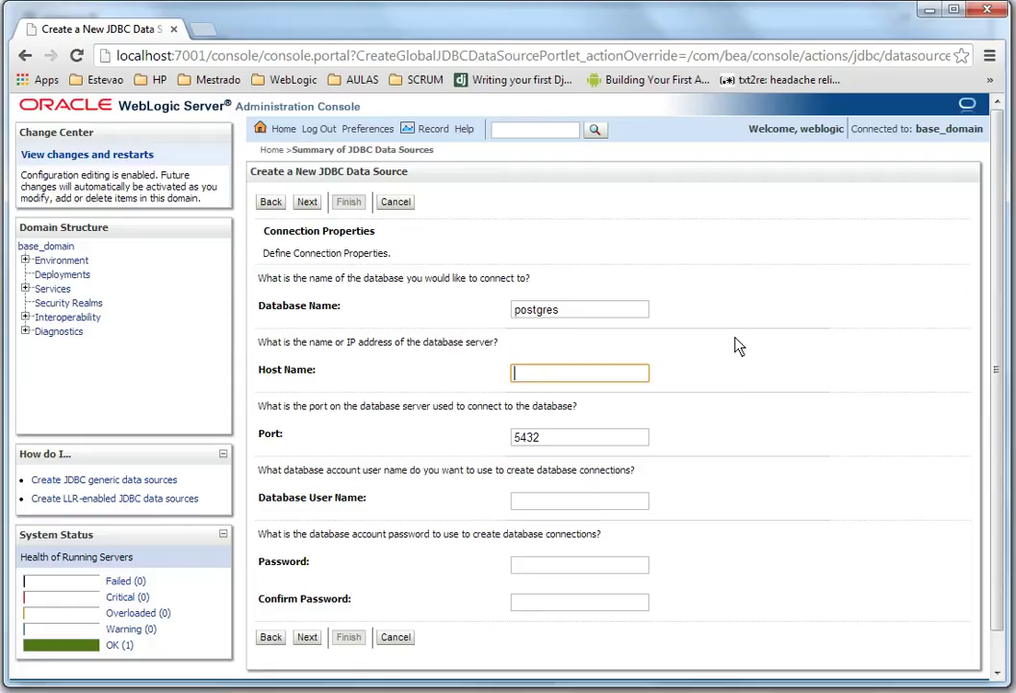
pyautogui.write('localhost')
pyautogui.press('Tab')
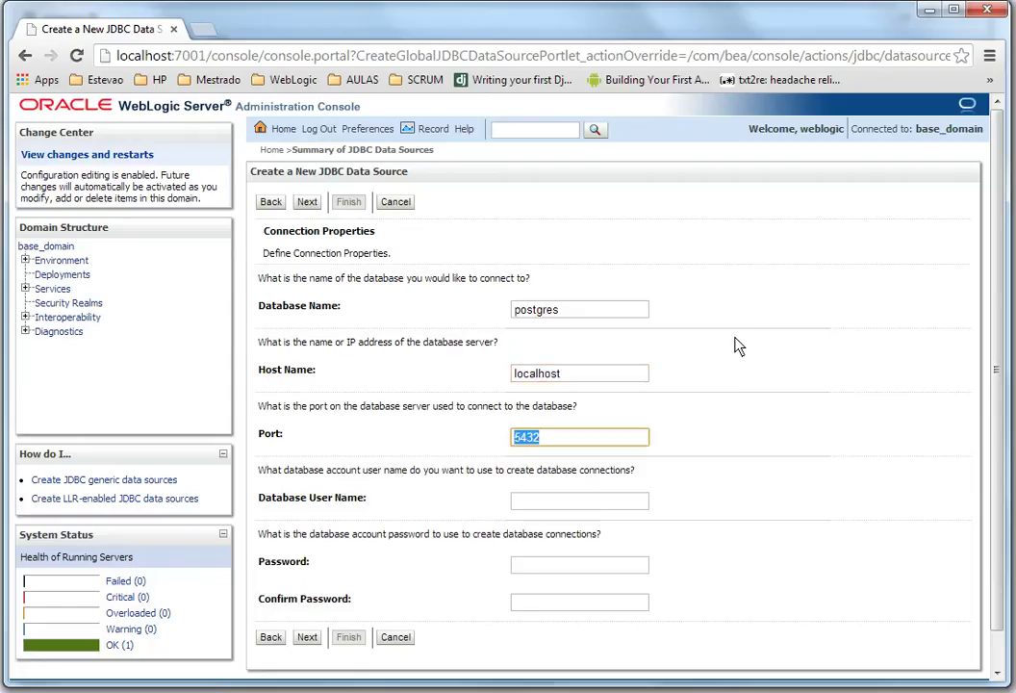
pyautogui.press('Tab')
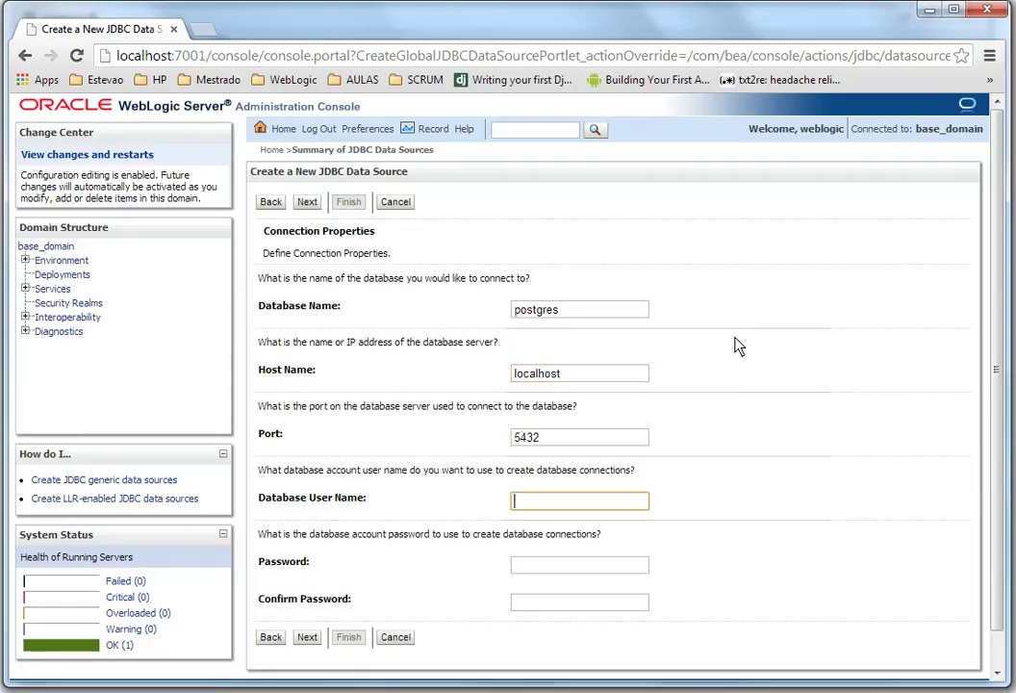
# Step: Set the database user name to postgres, enter and confirm the database account password, and continue to the connection test page
pyautogui.write('postgres')
pyautogui.press('Tab')
pyautogui.write('postgres')
pyautogui.press('Tab')
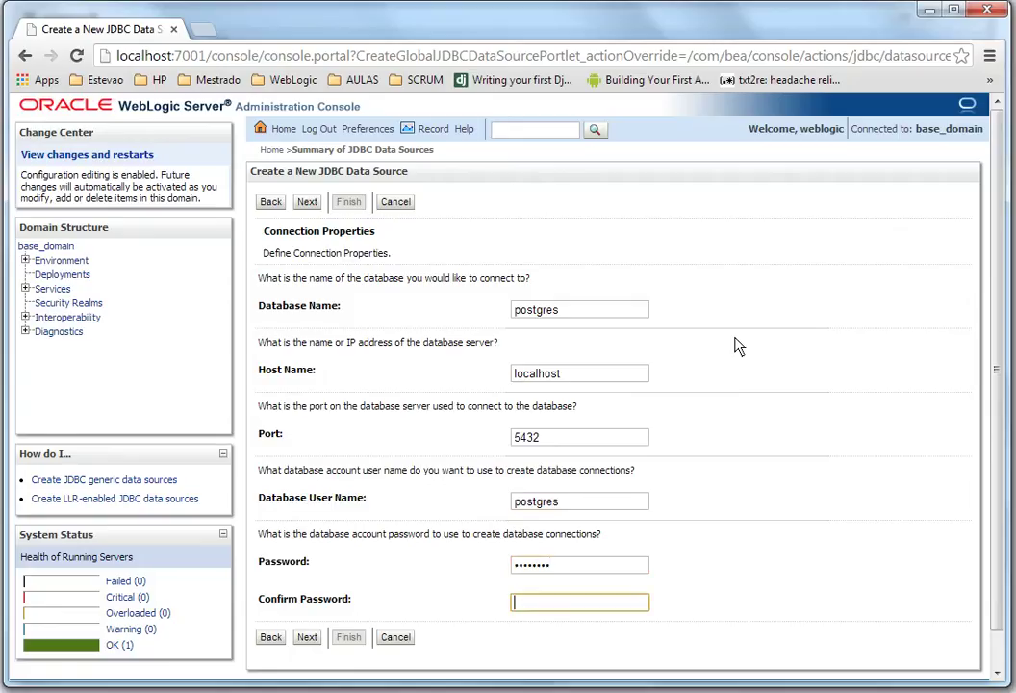
pyautogui.write('postgres')
pyautogui.scroll(-1, 654, 307)
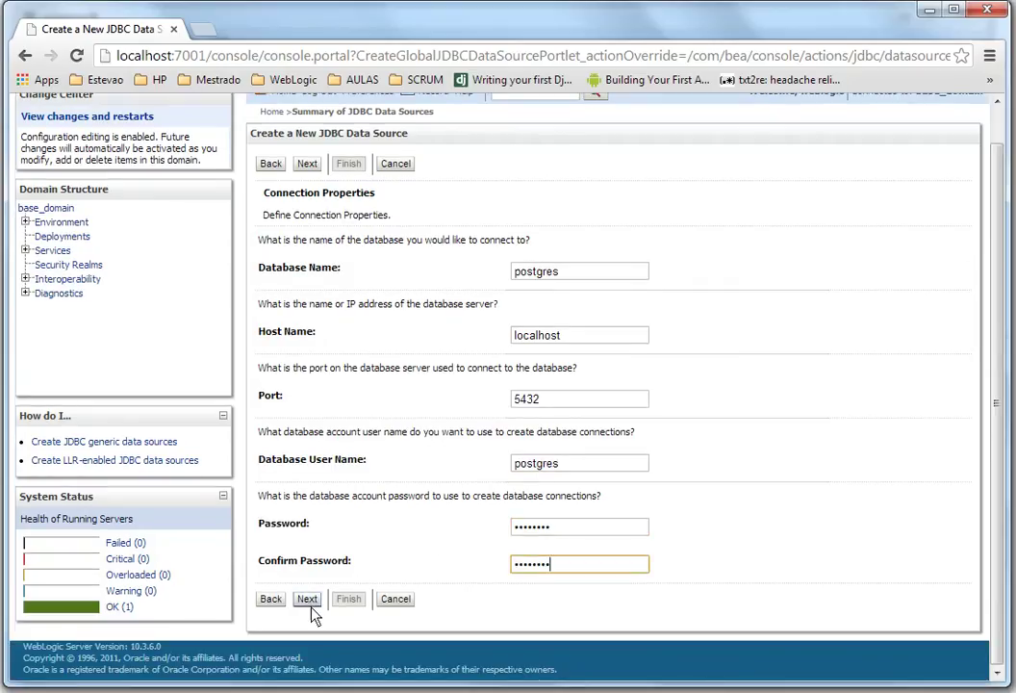
pyautogui.scroll(1, 351, 495)
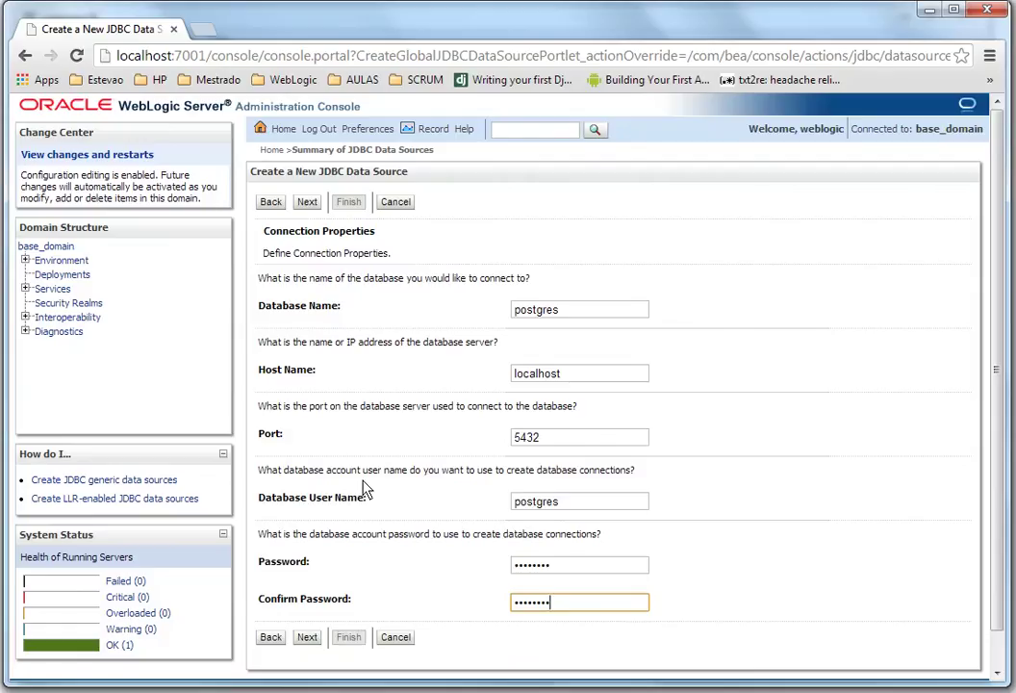
pyautogui.click(309, 639)
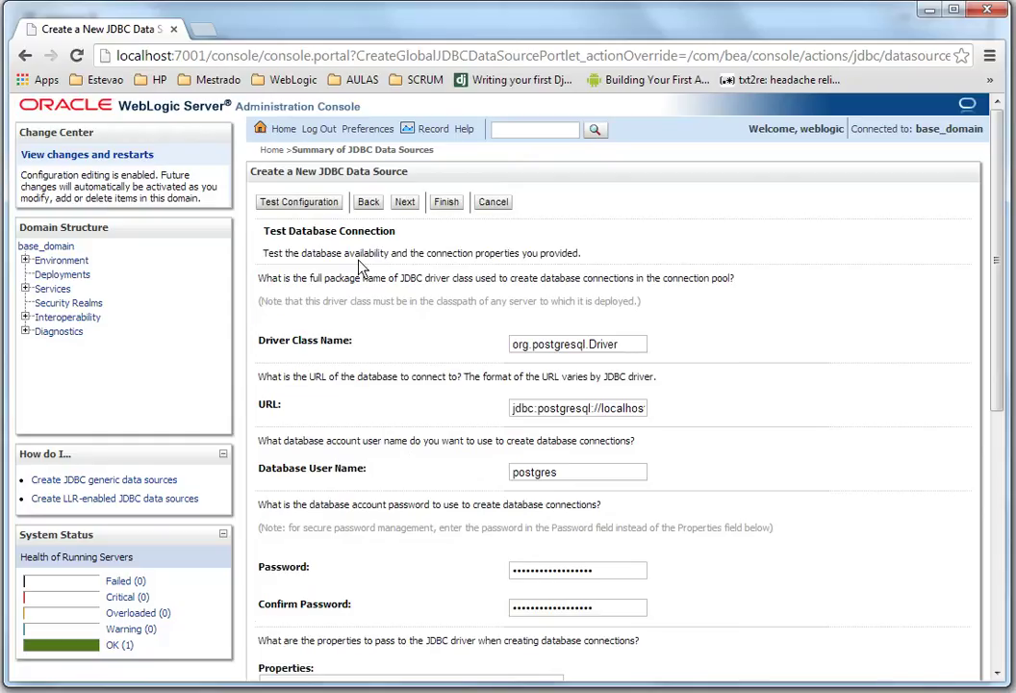
# Step: Replace the database name at the end of the connection URL with video12
pyautogui.scroll(-2, 361, 267)
pyautogui.scroll(1, 576, 260)
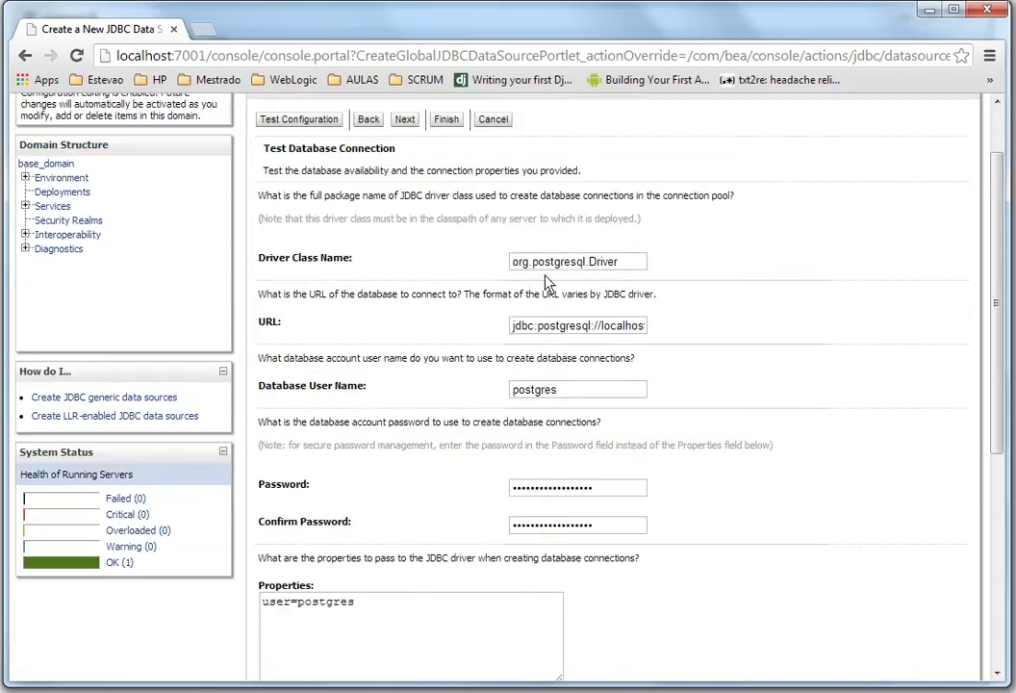
pyautogui.moveTo(534, 327); pyautogui.dragTo(658, 329)
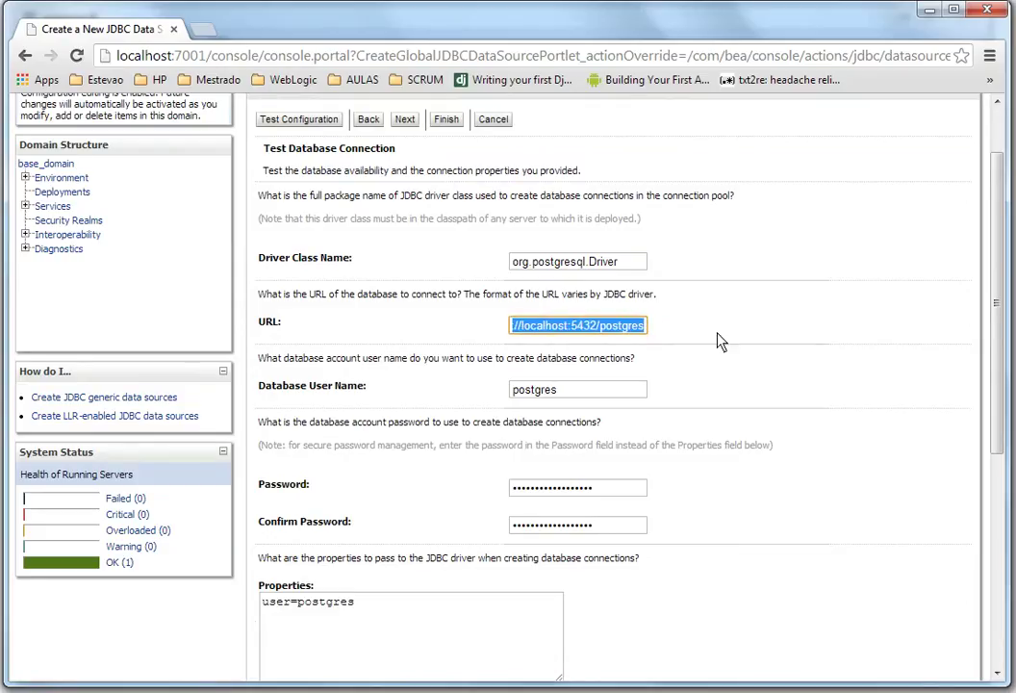
pyautogui.press('End')
pyautogui.hotkey('shift', 'Left')
pyautogui.hotkey('shift', 'Left')
pyautogui.hotkey('shift', 'Left')
pyautogui.hotkey('shift', 'Left')
pyautogui.hotkey('shift', 'Left')
pyautogui.hotkey('shift', 'Left')
pyautogui.hotkey('shift', 'Left')
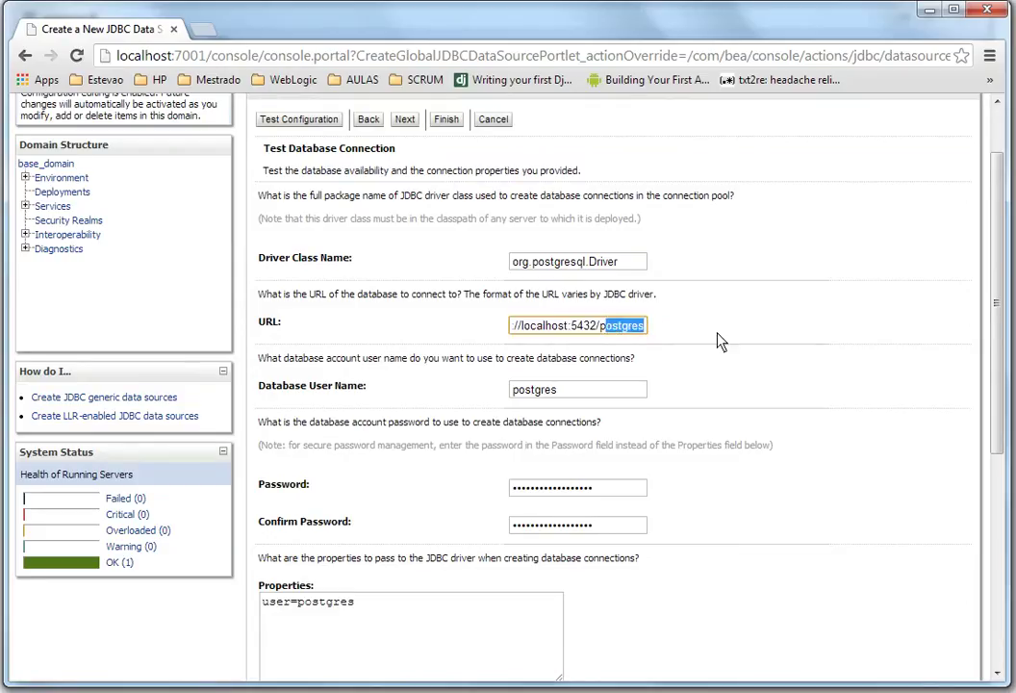
pyautogui.write('video12')
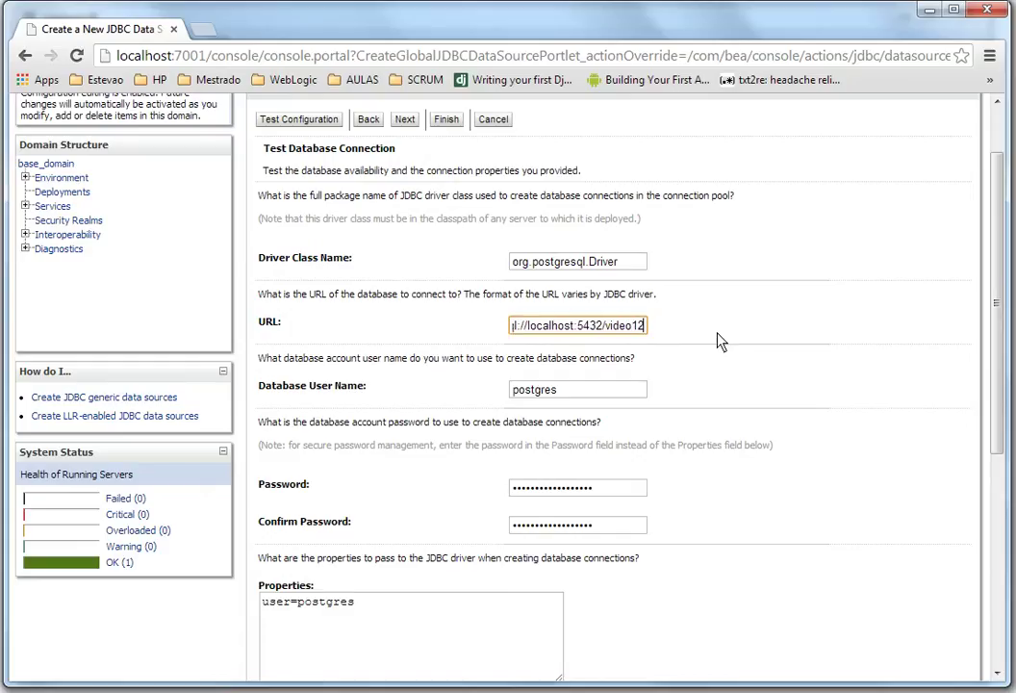
pyautogui.press('Tab')
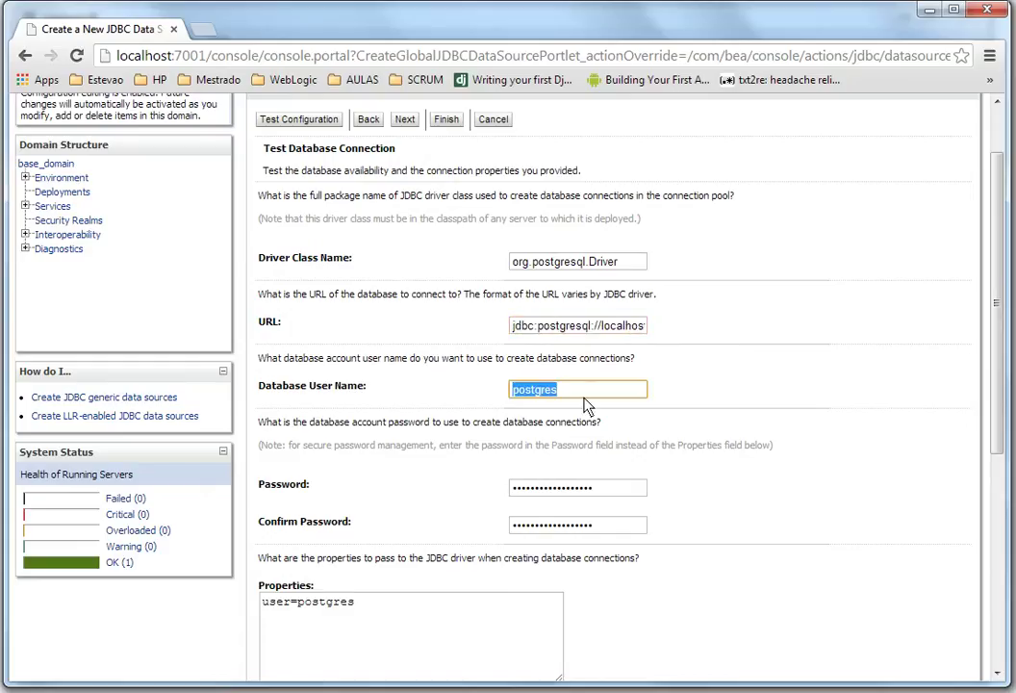
# Step: Enter the database account password again in the Password and Confirm Password fields
pyautogui.press('Tab')
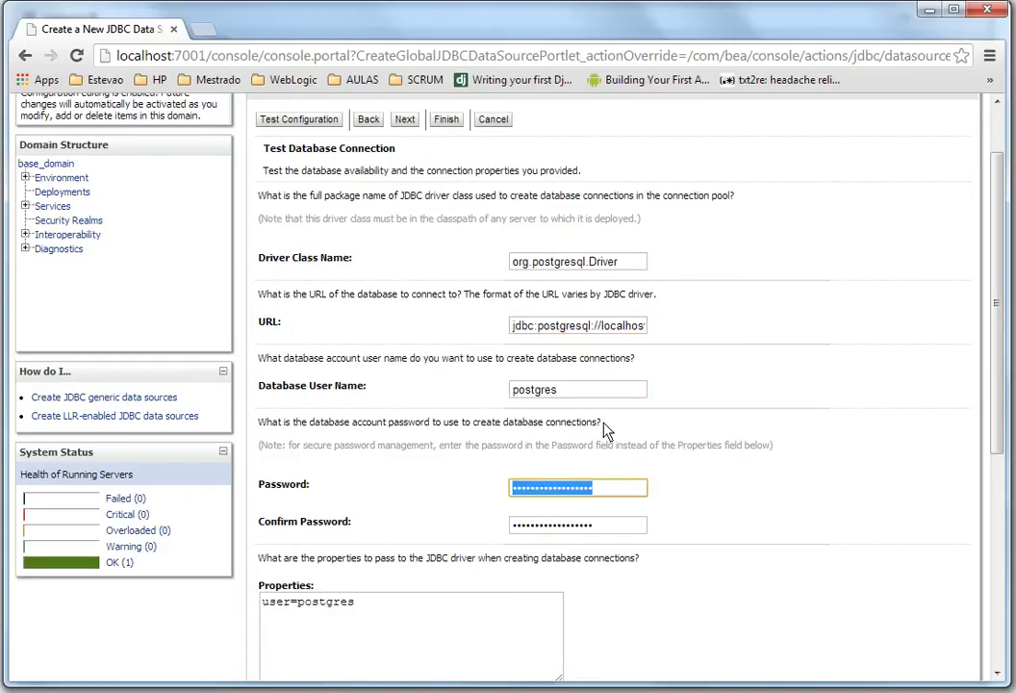
pyautogui.write('postgres')
pyautogui.press('Tab')
pyautogui.write('postgres')
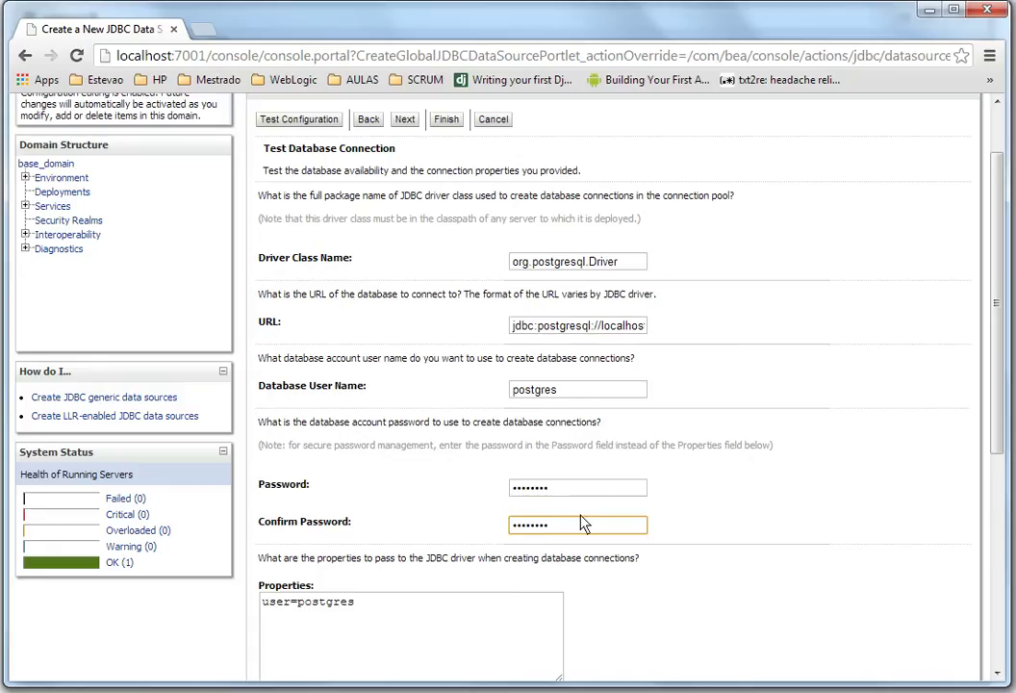
# Step: Remove the trailing empty line from the Test Table Name field and select its whole SQL statement
pyautogui.scroll(-3, 406, 205)
pyautogui.scroll(-2, 424, 404)
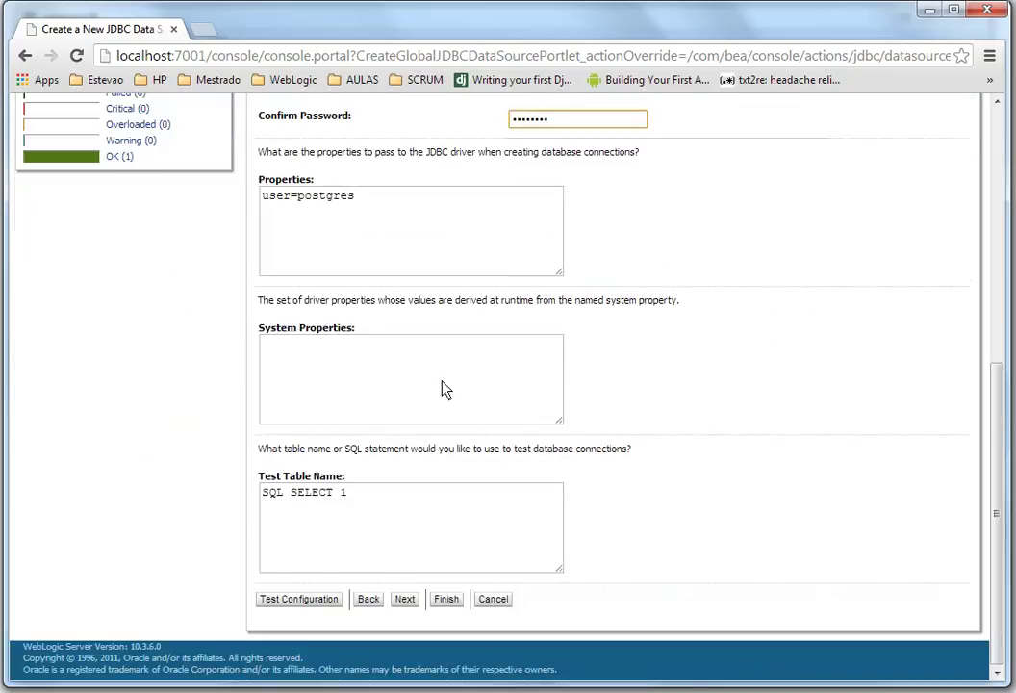
pyautogui.click(431, 514)
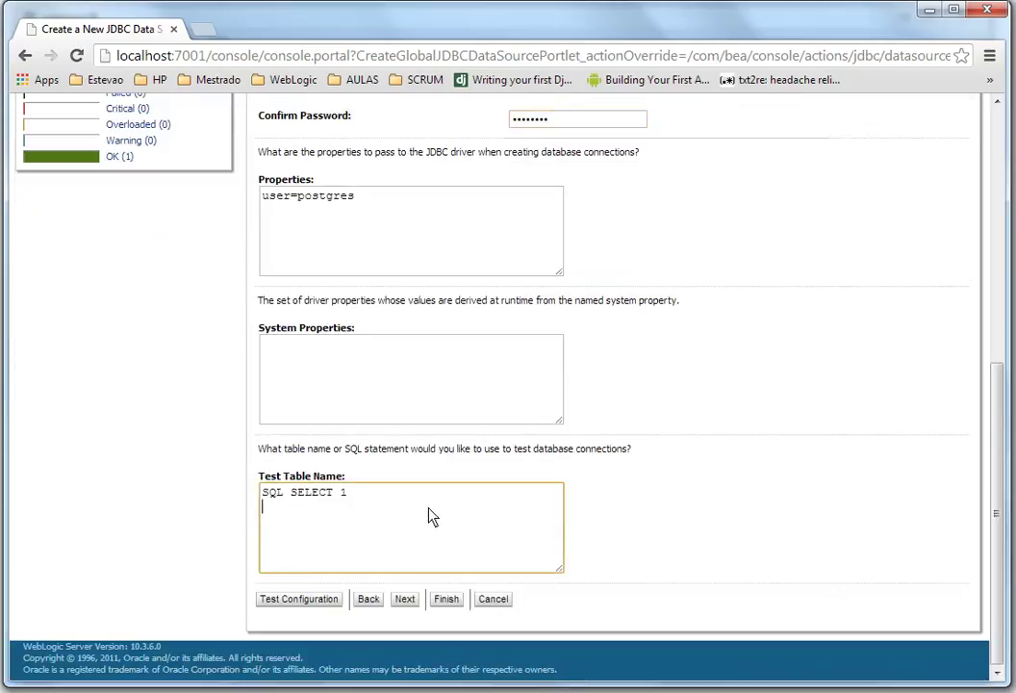
pyautogui.press('BackSpace')
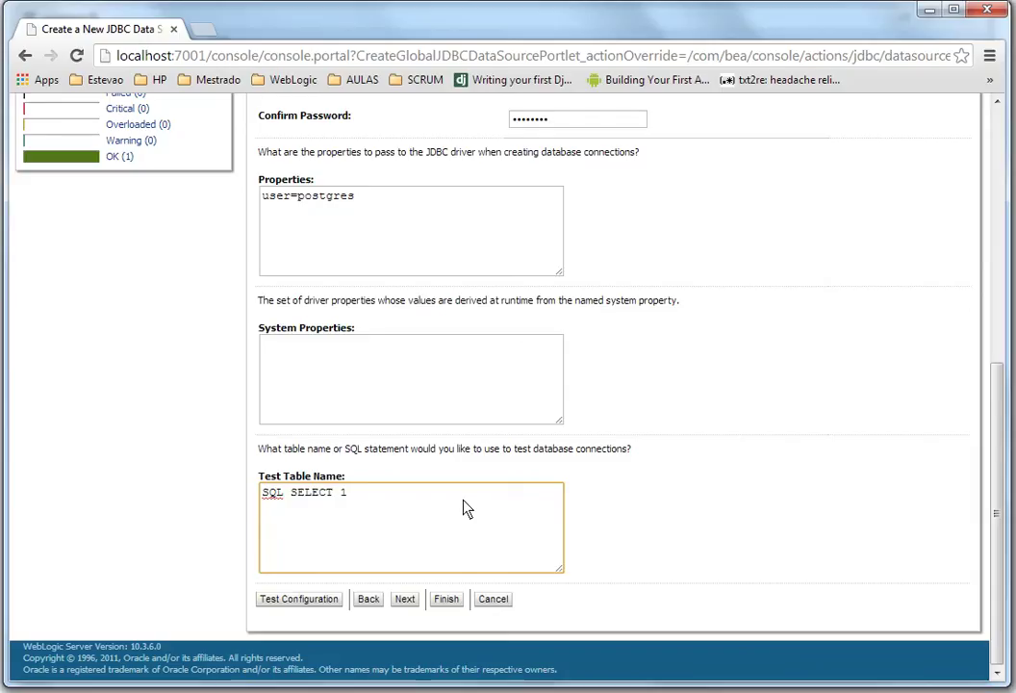
pyautogui.hotkey('ctrl', 'a')
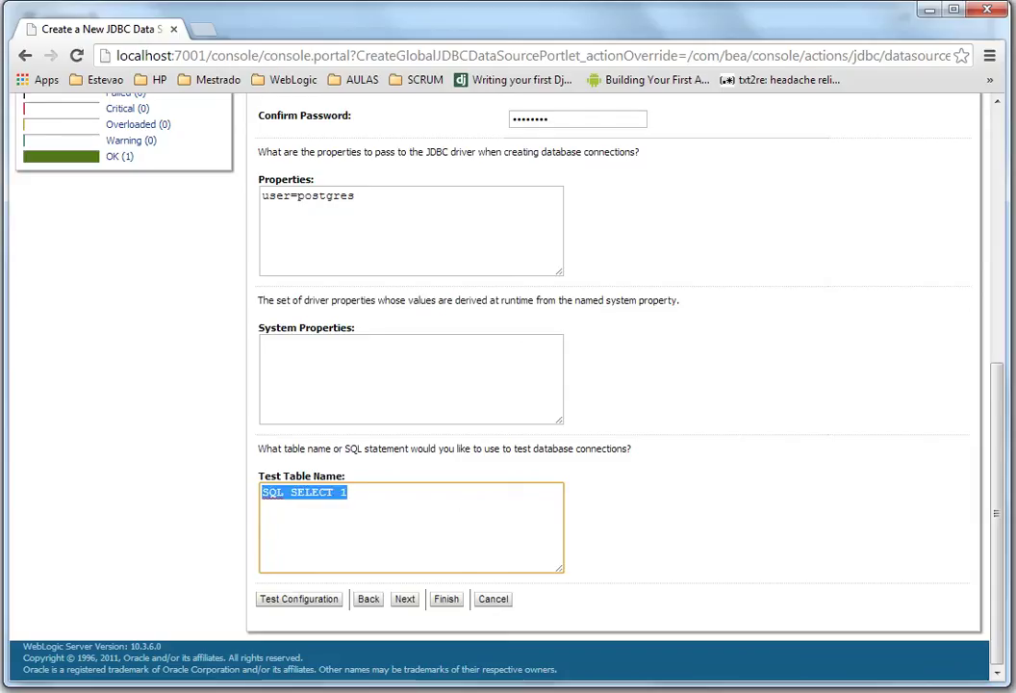
# Step: Switch to pgAdmin III, examine the columns and properties of table1 in the video1 database, and return to the data source form
pyautogui.hotkey('alt', 'Tab')
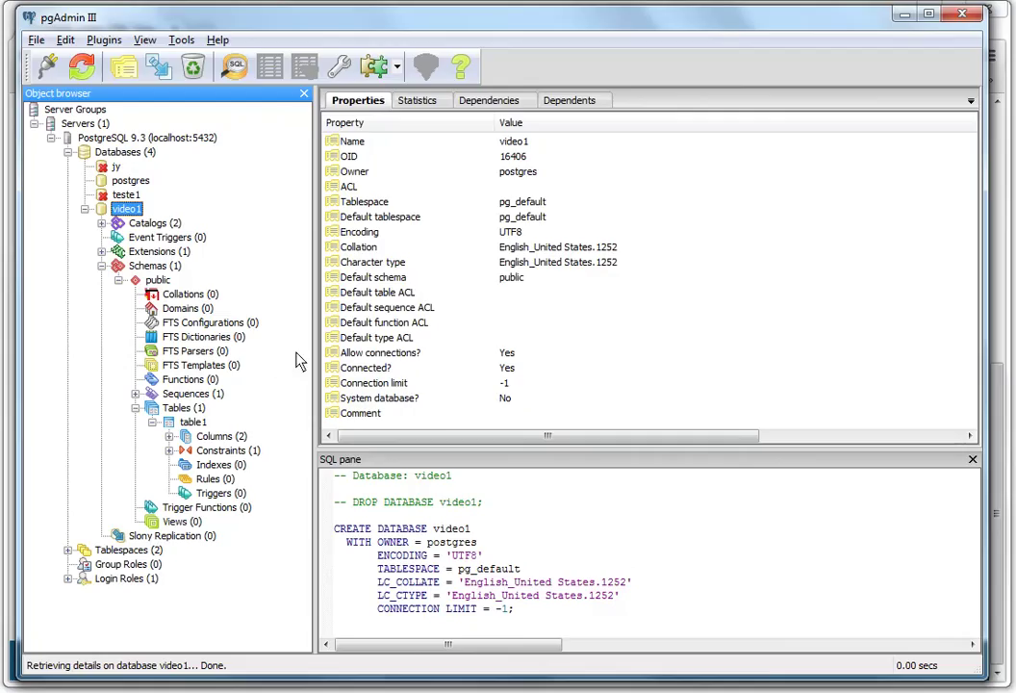
pyautogui.click(168, 436)
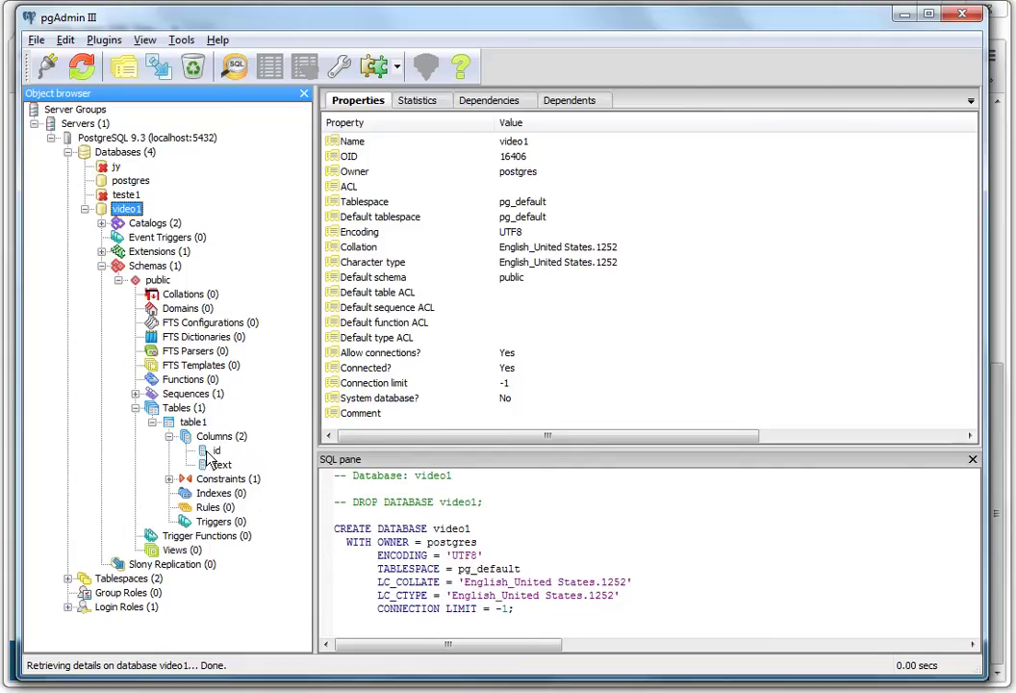
pyautogui.click(213, 437)
pyautogui.click(195, 424)
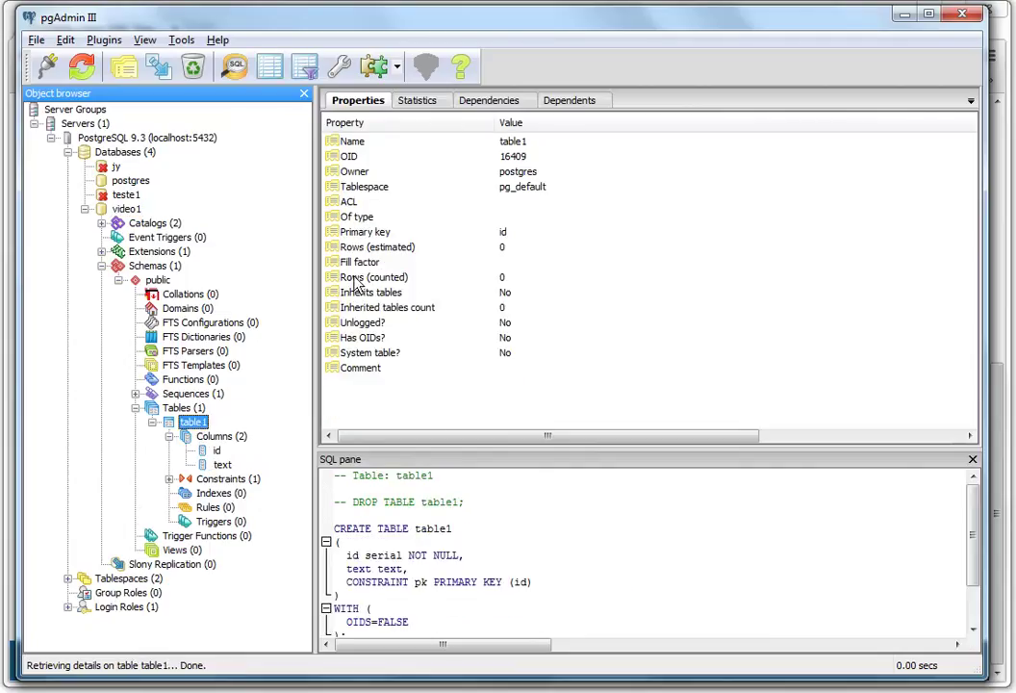
pyautogui.click(904, 14)
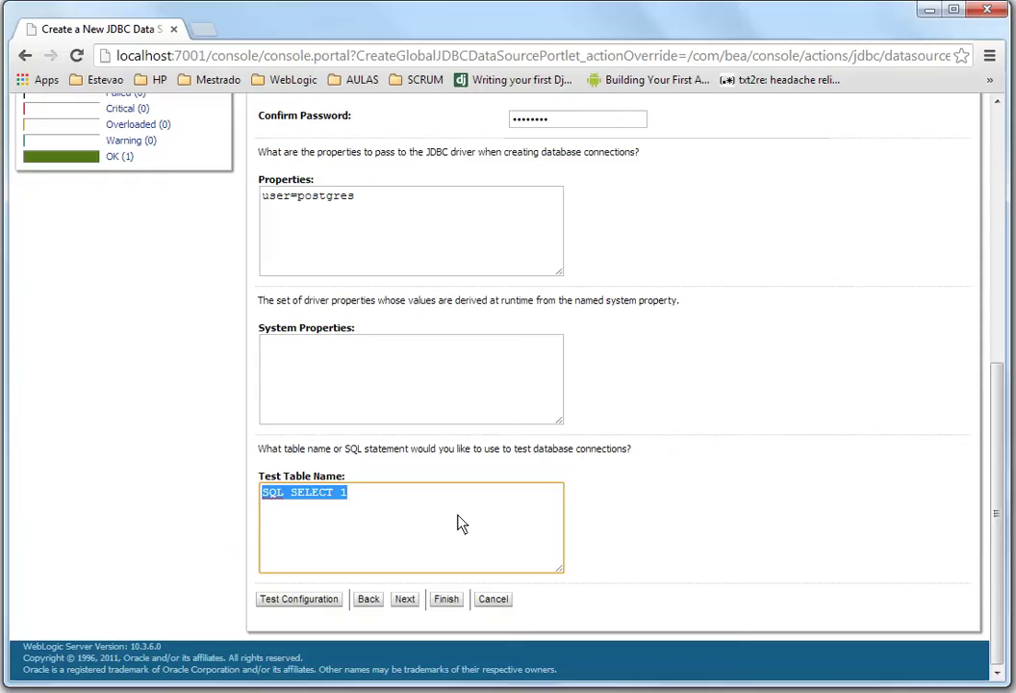
# Step: Replace the SQL statement in the Test Table Name field with table1
pyautogui.click(459, 522)
pyautogui.hotkey('ctrl', 'a')
pyautogui.press('BackSpace')
pyautogui.write('tab')
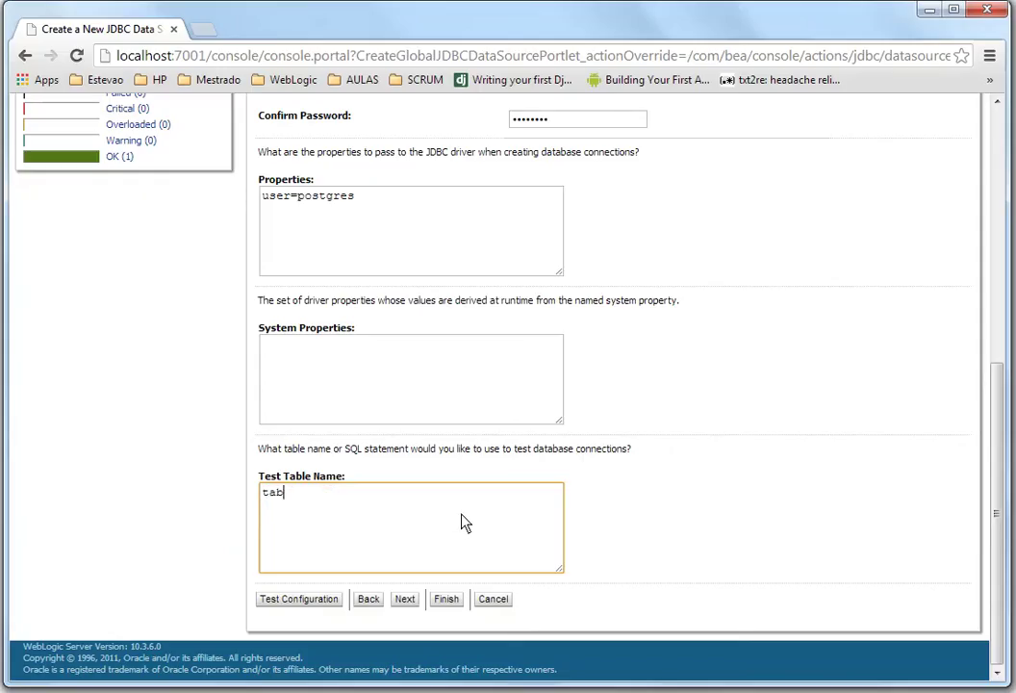
pyautogui.write('le1')
# Step: Try extending the Test Table Name entry to the query select count(*) from table1
pyautogui.press('Home')
pyautogui.write('slect count(80')
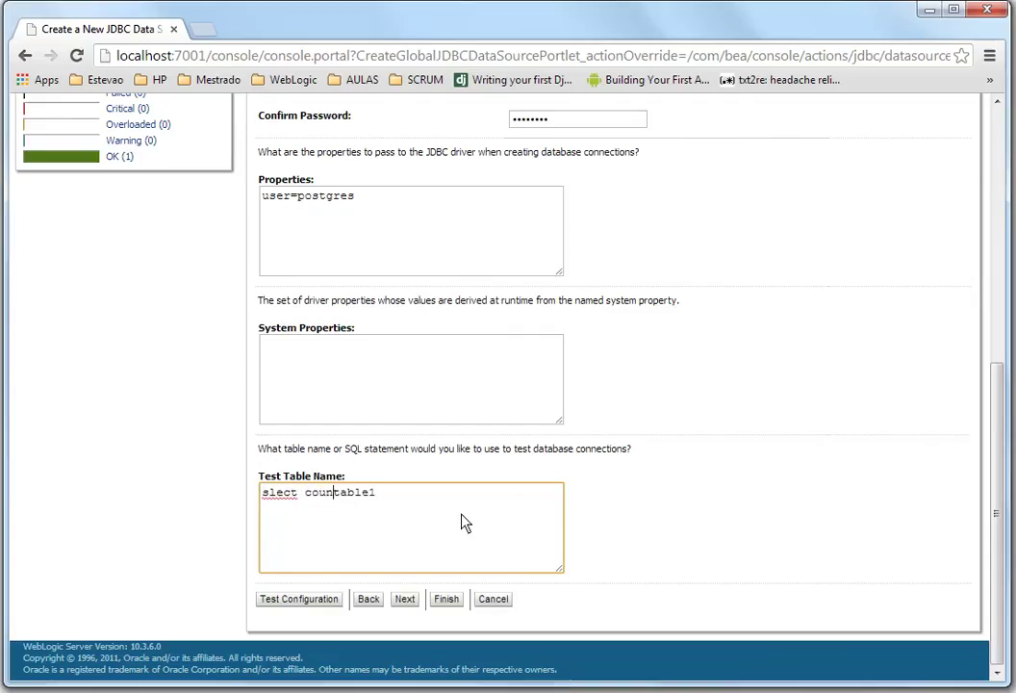
pyautogui.press('BackSpace')
pyautogui.press('BackSpace')
pyautogui.press('BackSpace')
pyautogui.write('*) from t')
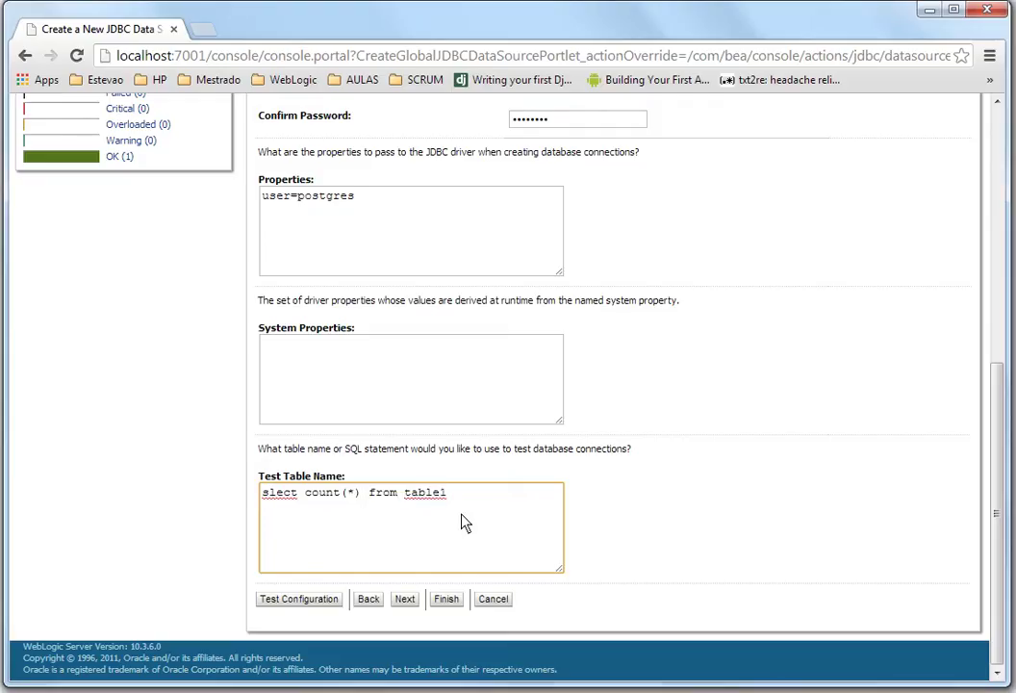
pyautogui.press('Home')
pyautogui.press('Right')
pyautogui.write('e')
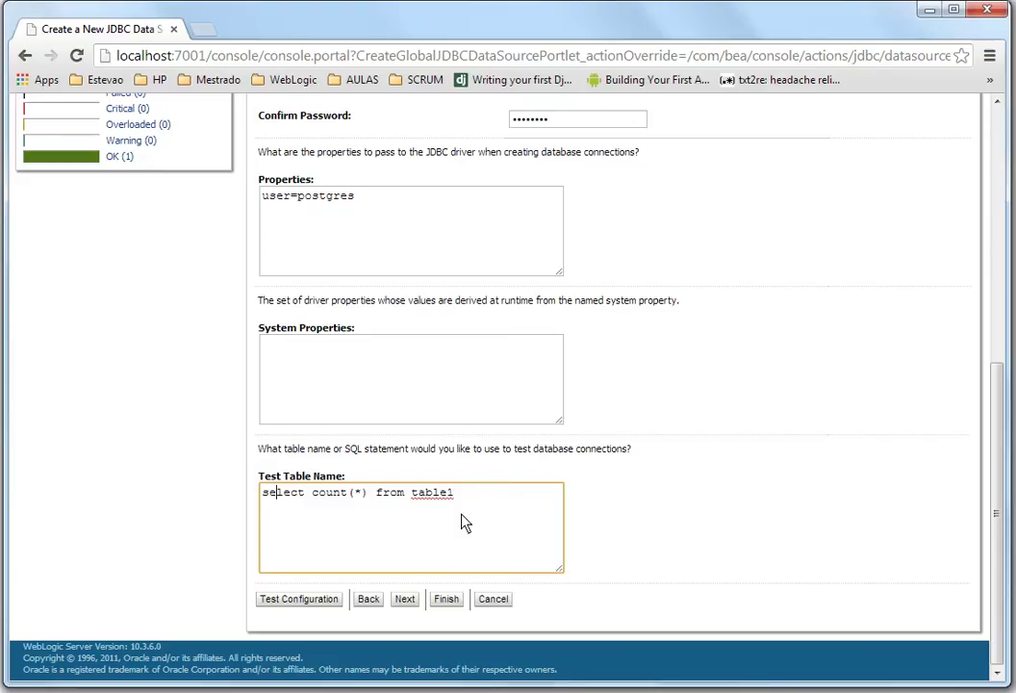
# Step: Remove the text select count(*) from in front of table1 in the Test Table Name field
pyautogui.press('Home')
pyautogui.hotkey('ctrl', 'shift', 'Right')
pyautogui.hotkey('ctrl', 'shift', 'Right')
pyautogui.hotkey('ctrl', 'shift', 'Right')
pyautogui.hotkey('ctrl', 'shift', 'Right')
pyautogui.hotkey('ctrl', 'shift', 'Right')
pyautogui.hotkey('ctrl', 'shift', 'Left')
pyautogui.press('Delete')
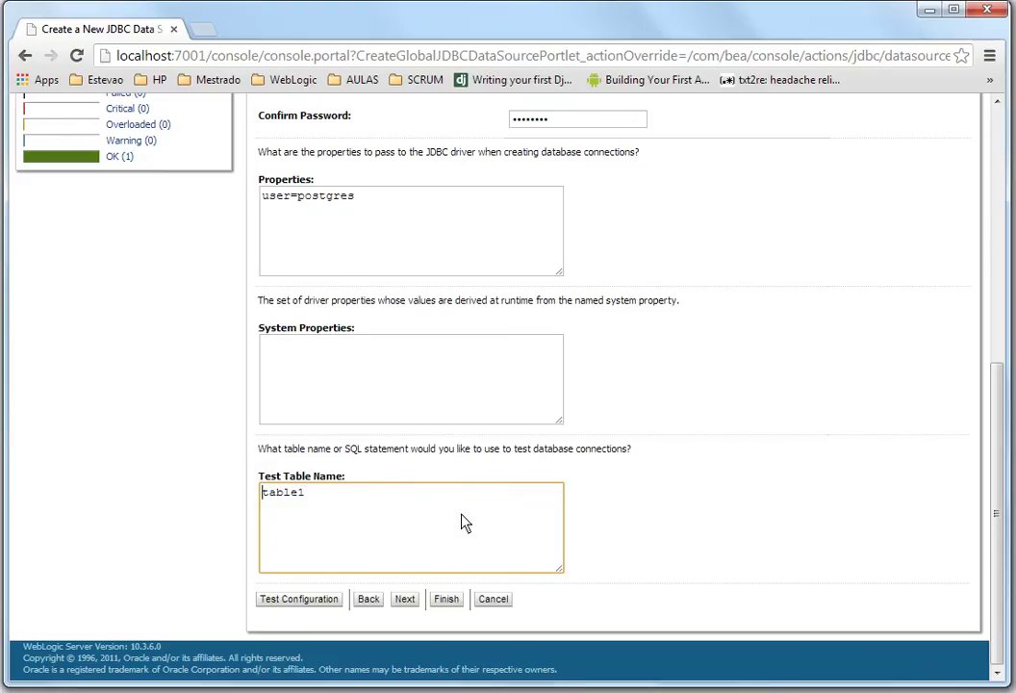
# Step: Review the connection properties and run the configuration test for the new data source
pyautogui.scroll(5, 461, 522)
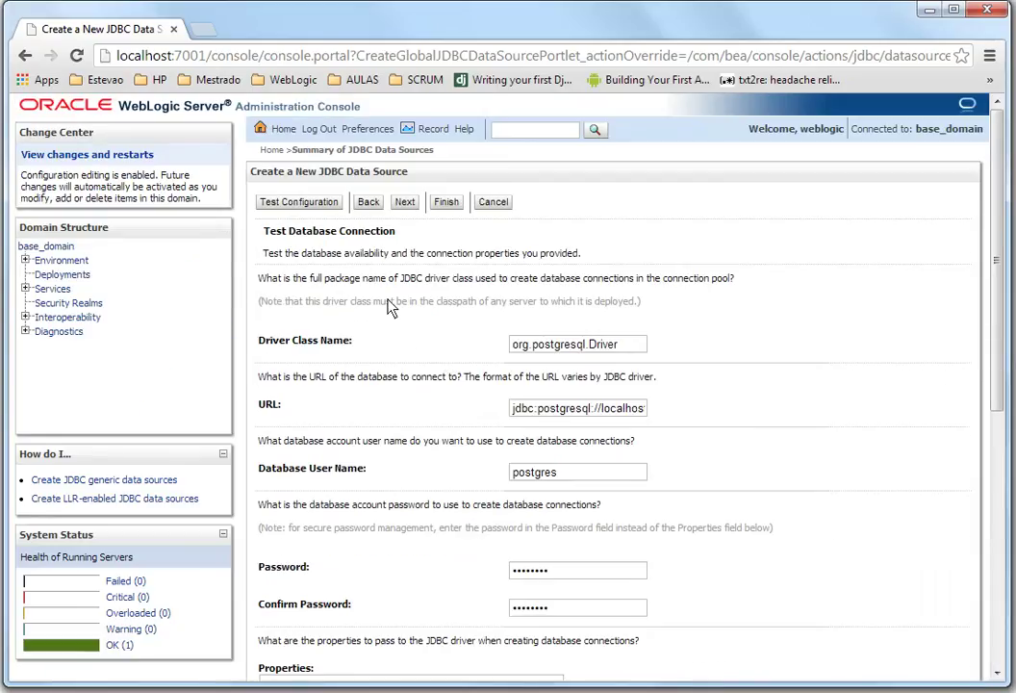
pyautogui.scroll(-5, 446, 404)
pyautogui.scroll(2, 332, 539)
pyautogui.scroll(4, 327, 524)
pyautogui.click(298, 204)
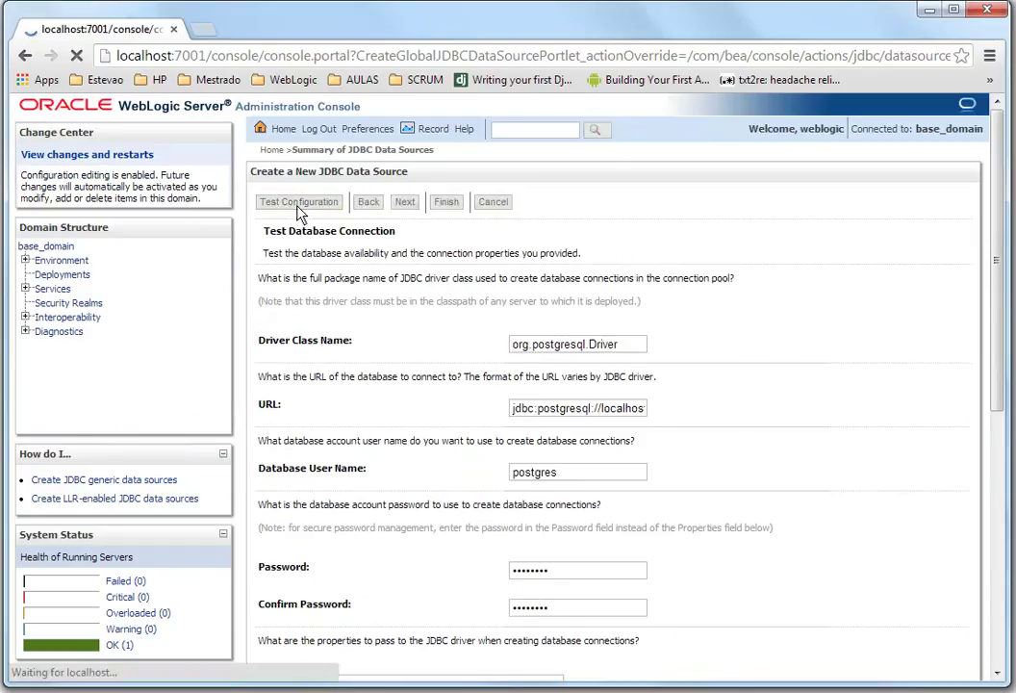
pyautogui.moveTo(312, 195); pyautogui.dragTo(395, 190)
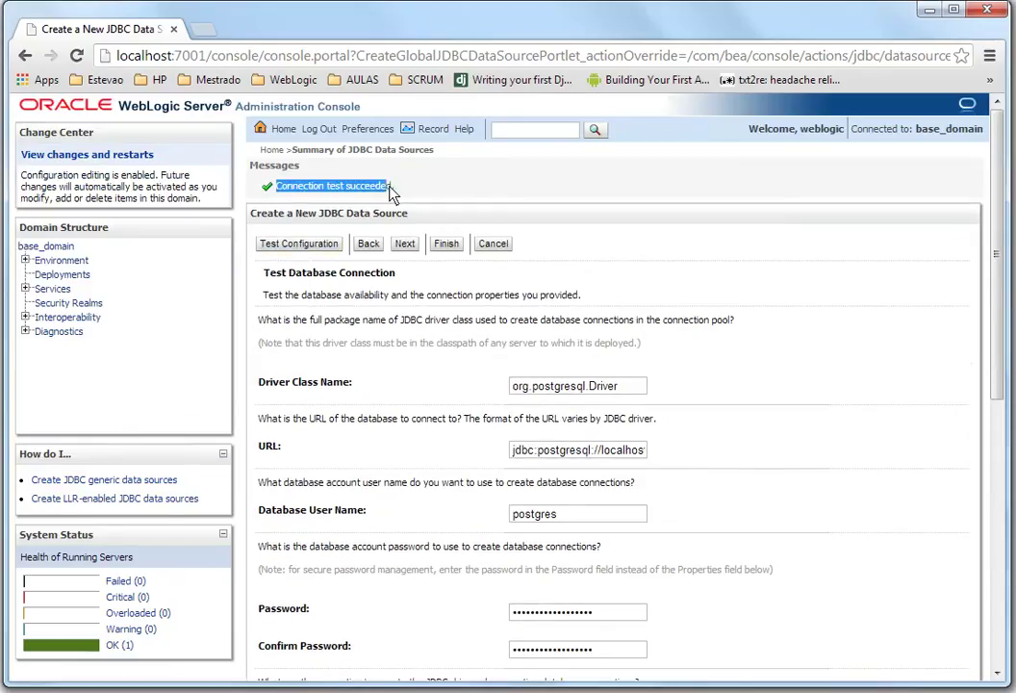
pyautogui.click(414, 195)
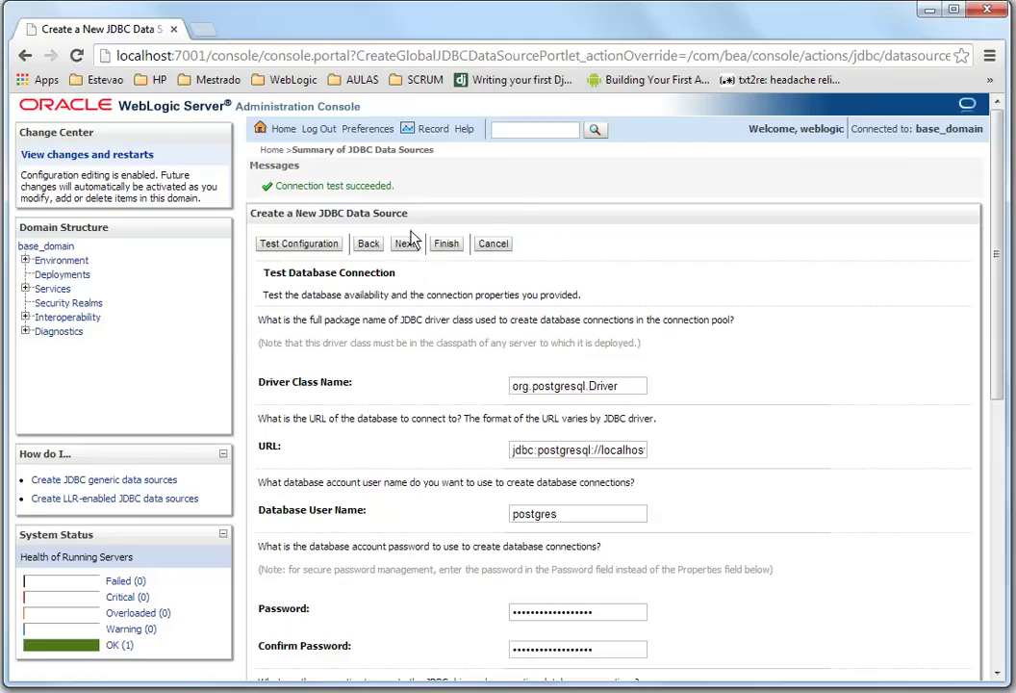
# Step: Finish creating the JDBC data source and open the settings of video1DS
pyautogui.scroll(-6, 423, 274)
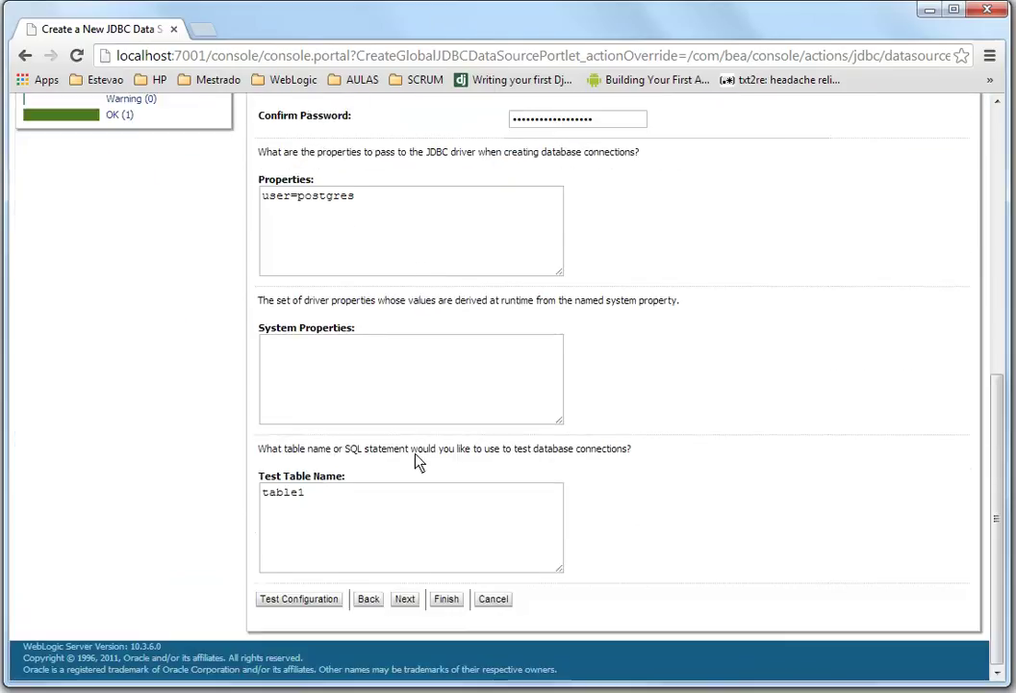
pyautogui.click(445, 598)
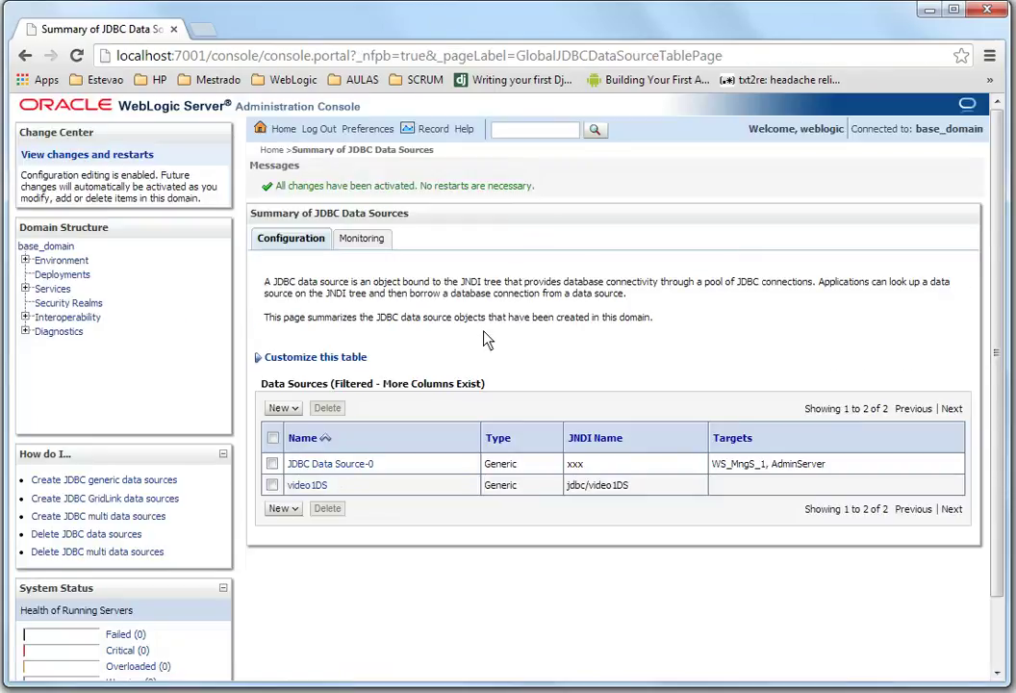
pyautogui.moveTo(336, 485); pyautogui.dragTo(286, 494)
pyautogui.click(323, 486)
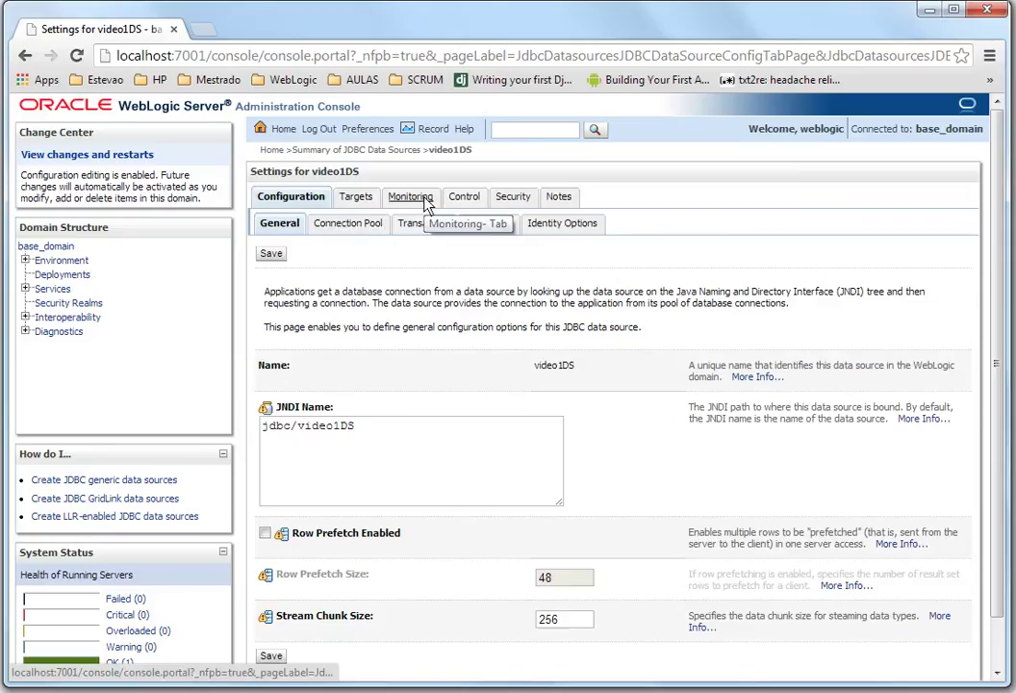
# Step: Check the monitoring statistics and testing pages of video1DS for deployed servers, and return to its general configuration
pyautogui.scroll(-1, 401, 295)
pyautogui.scroll(1, 404, 278)
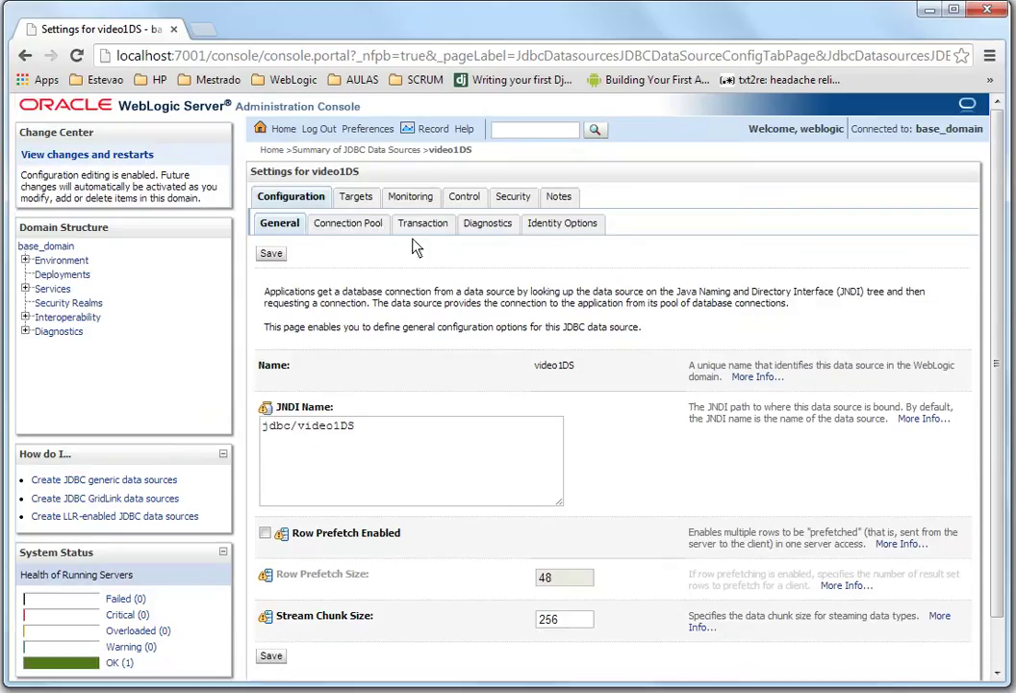
pyautogui.click(410, 202)
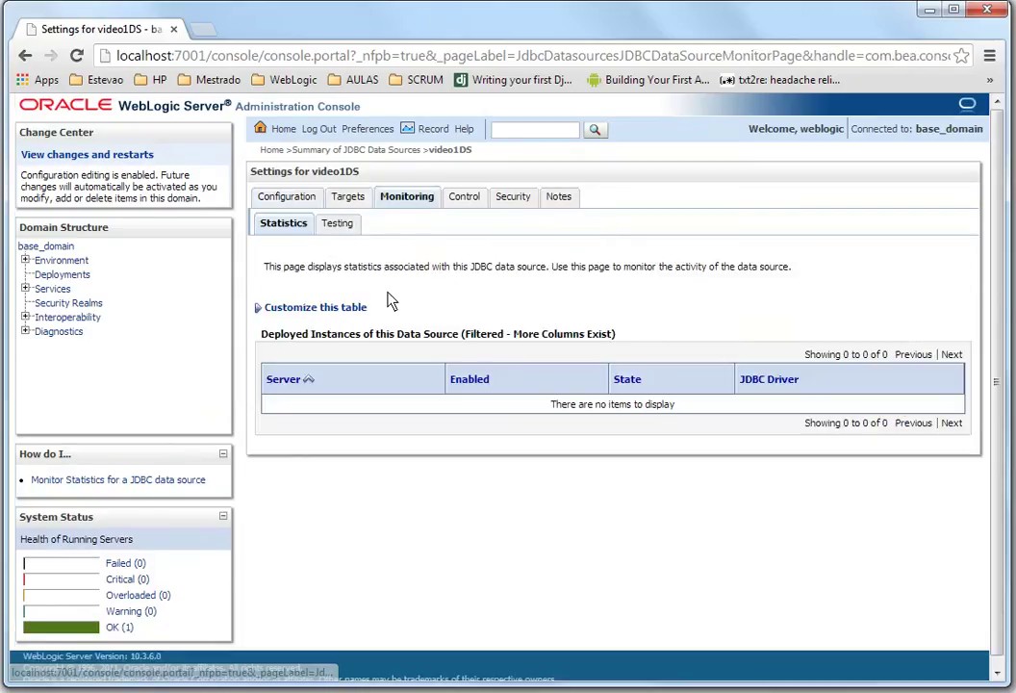
pyautogui.click(334, 231)
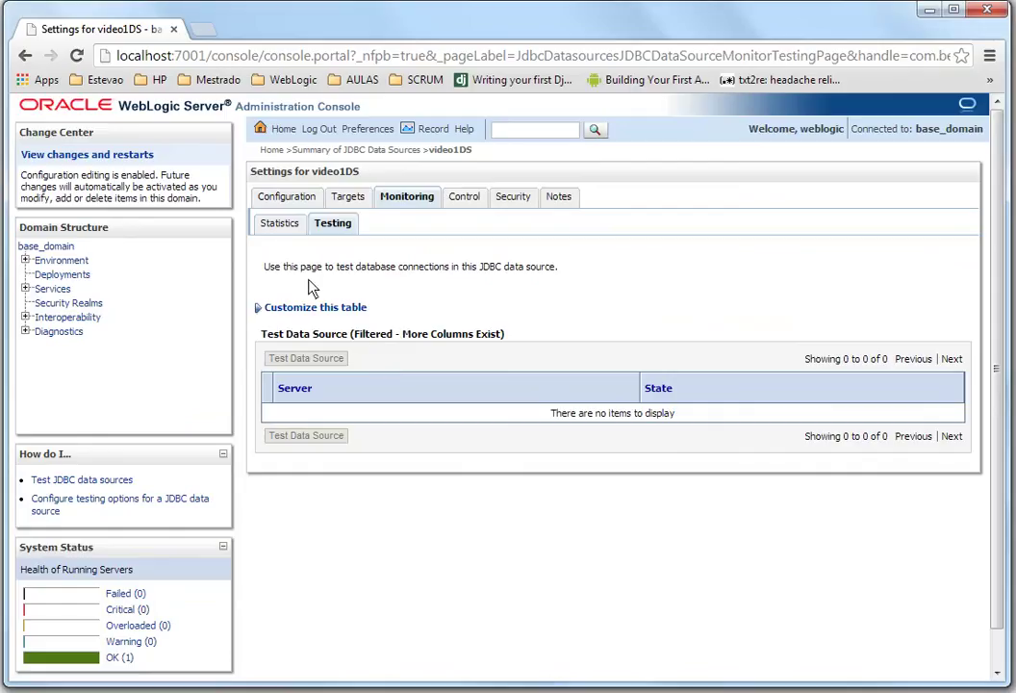
pyautogui.click(306, 198)
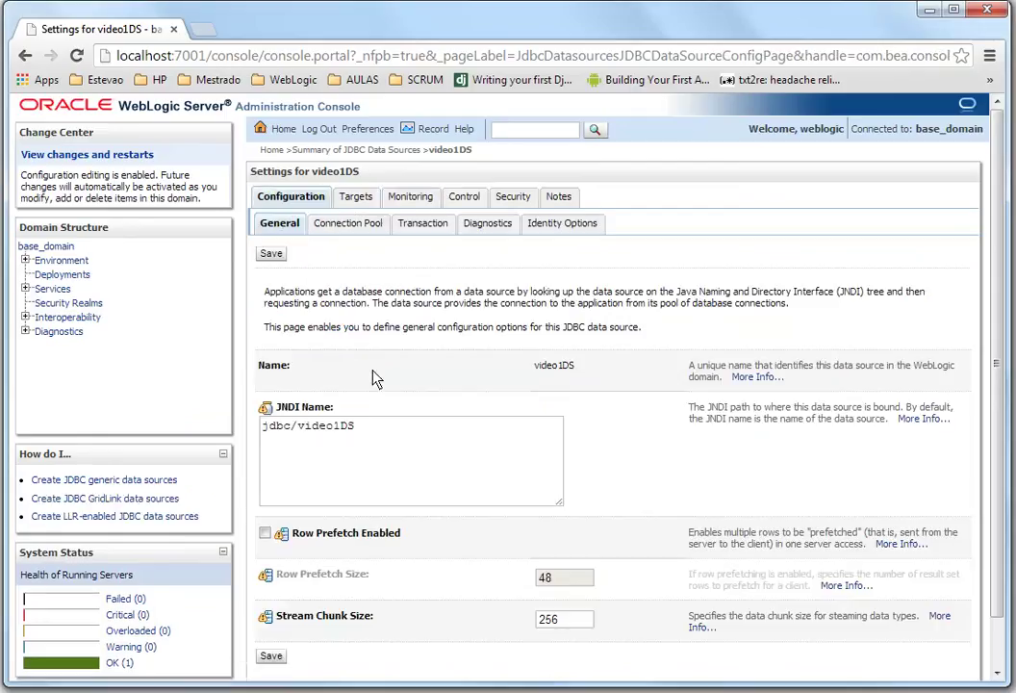
# Step: Target video1DS to the servers AdminServer and WS_MngS_1 and save the targets
pyautogui.click(352, 198)
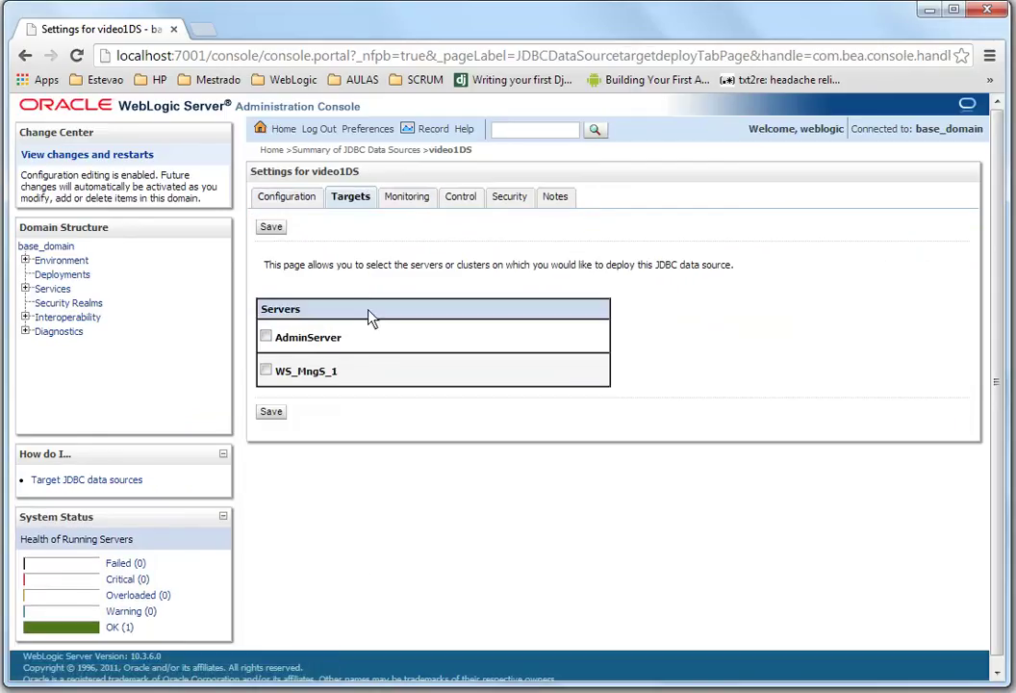
pyautogui.click(266, 336)
pyautogui.click(265, 369)
pyautogui.click(274, 411)
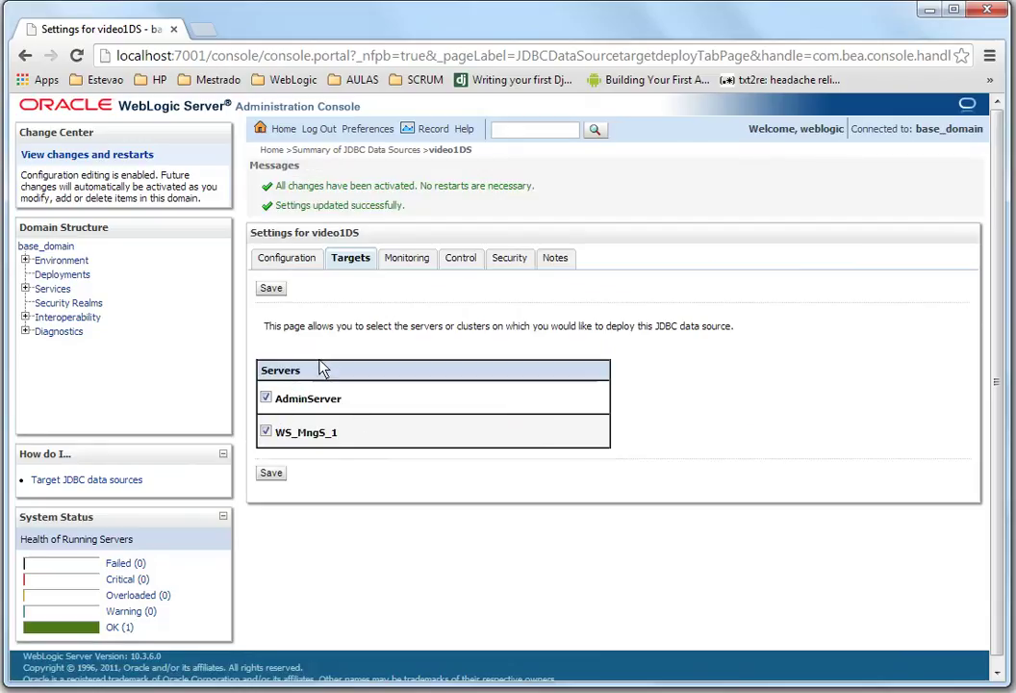
# Step: Recheck the targets of video1DS, test the data source on AdminServer and read the test message
pyautogui.click(285, 260)
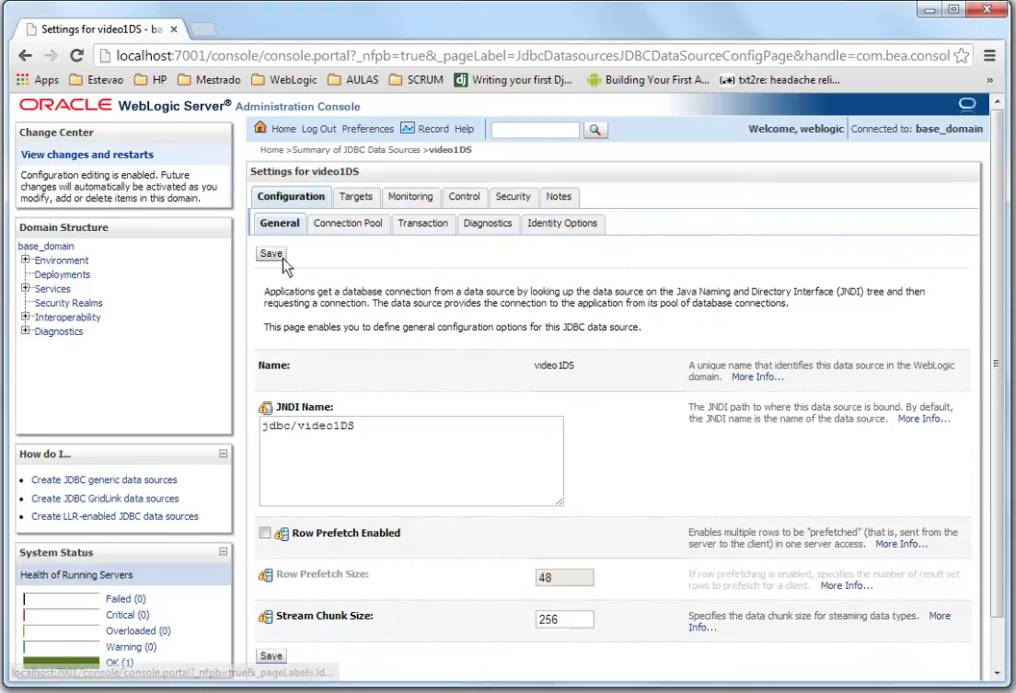
pyautogui.click(351, 198)
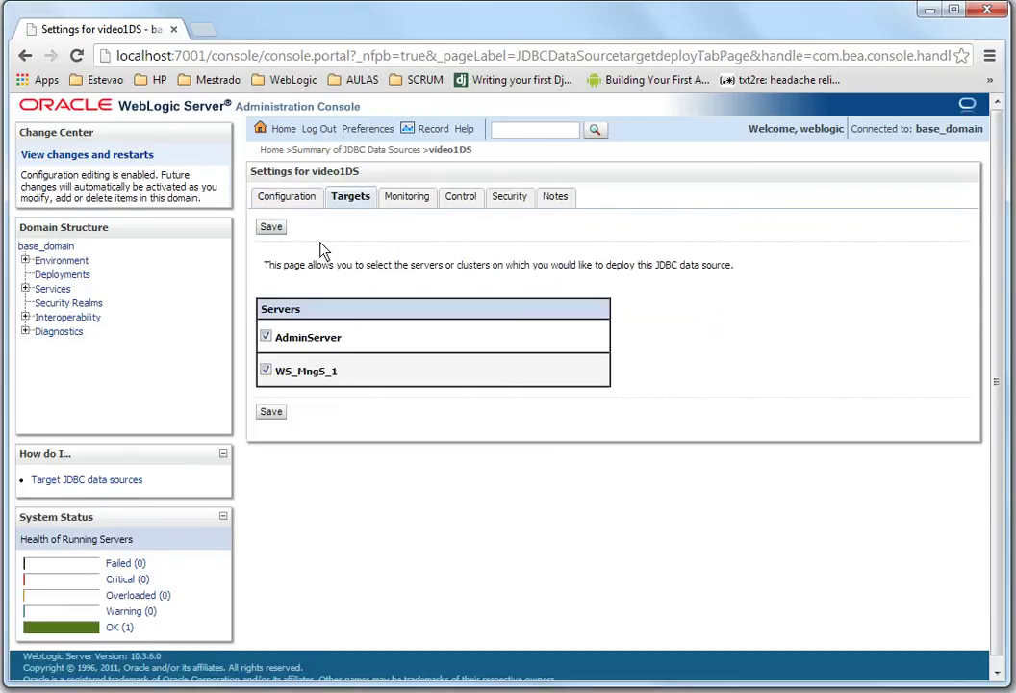
pyautogui.click(285, 197)
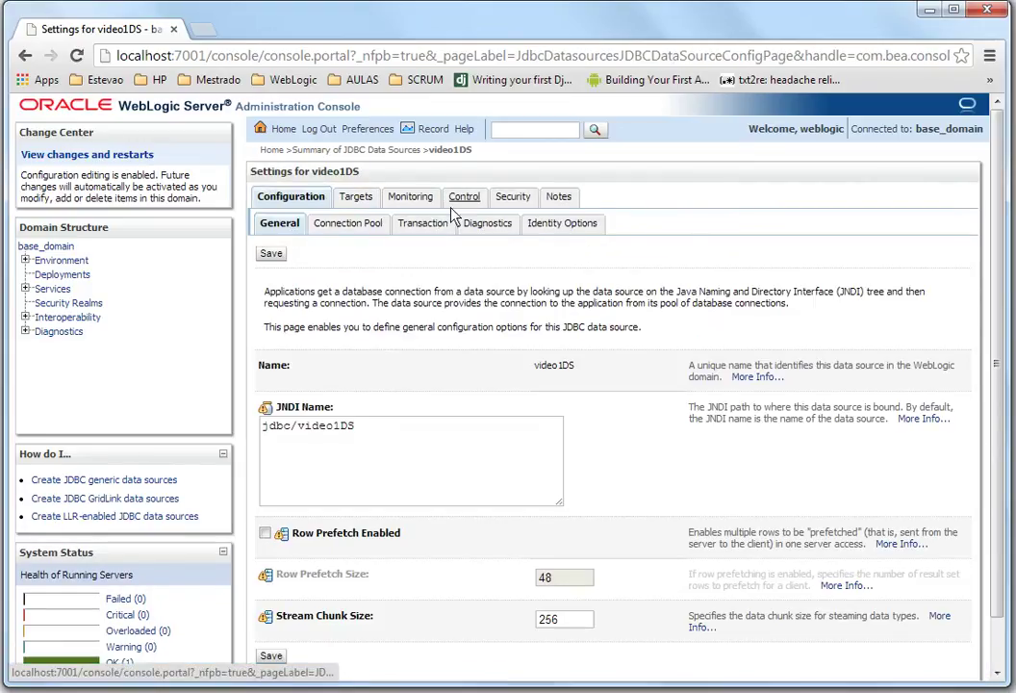
pyautogui.click(414, 197)
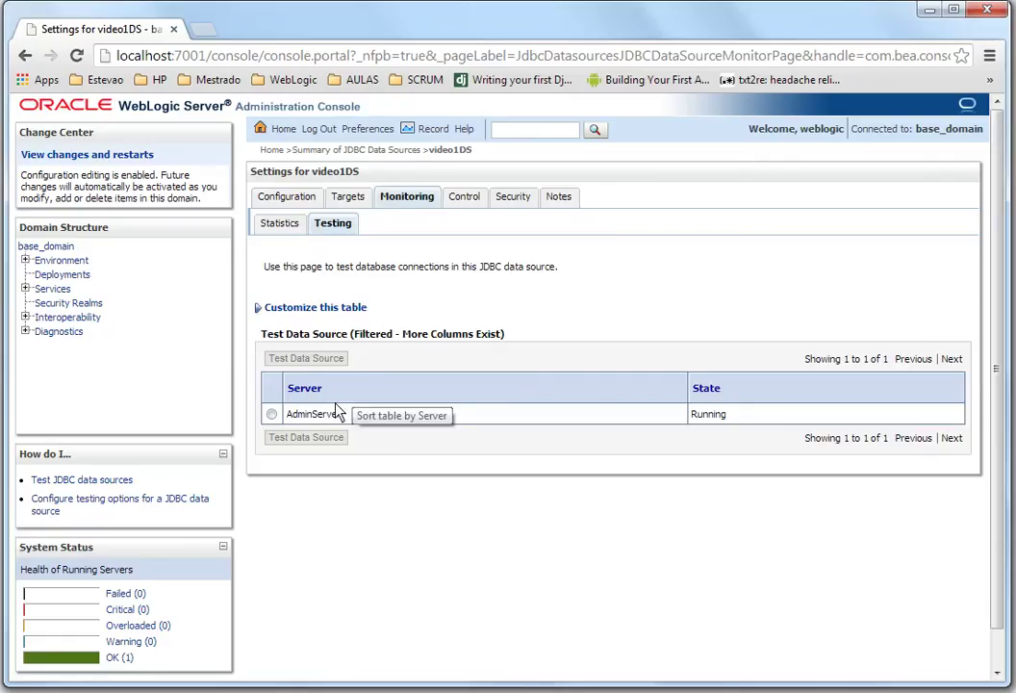
pyautogui.click(271, 414)
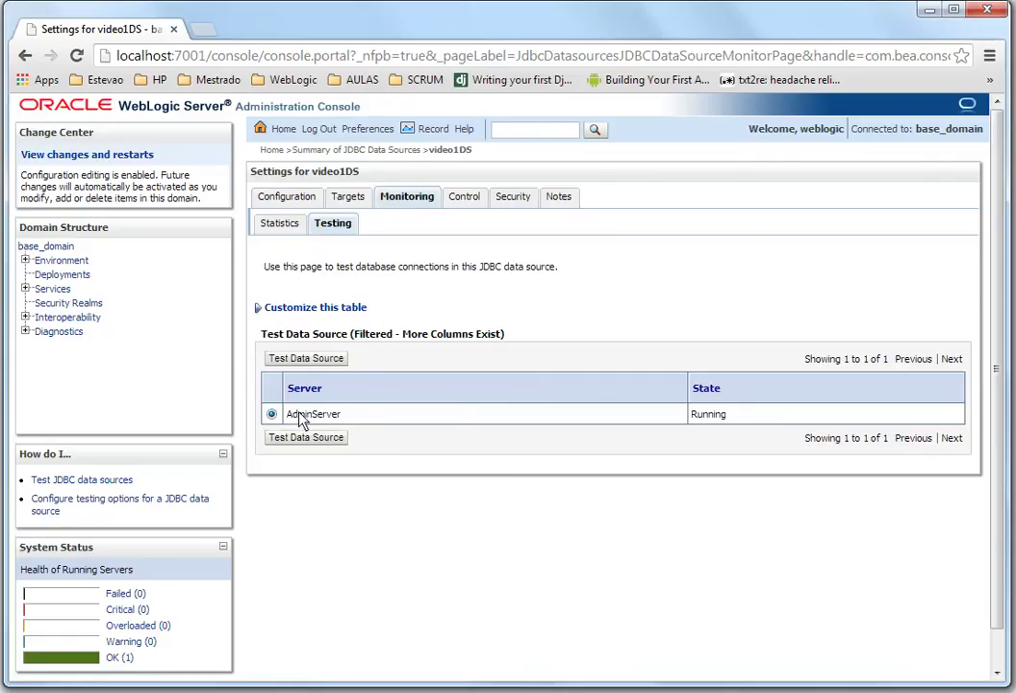
pyautogui.doubleClick(309, 414)
pyautogui.click(308, 438)
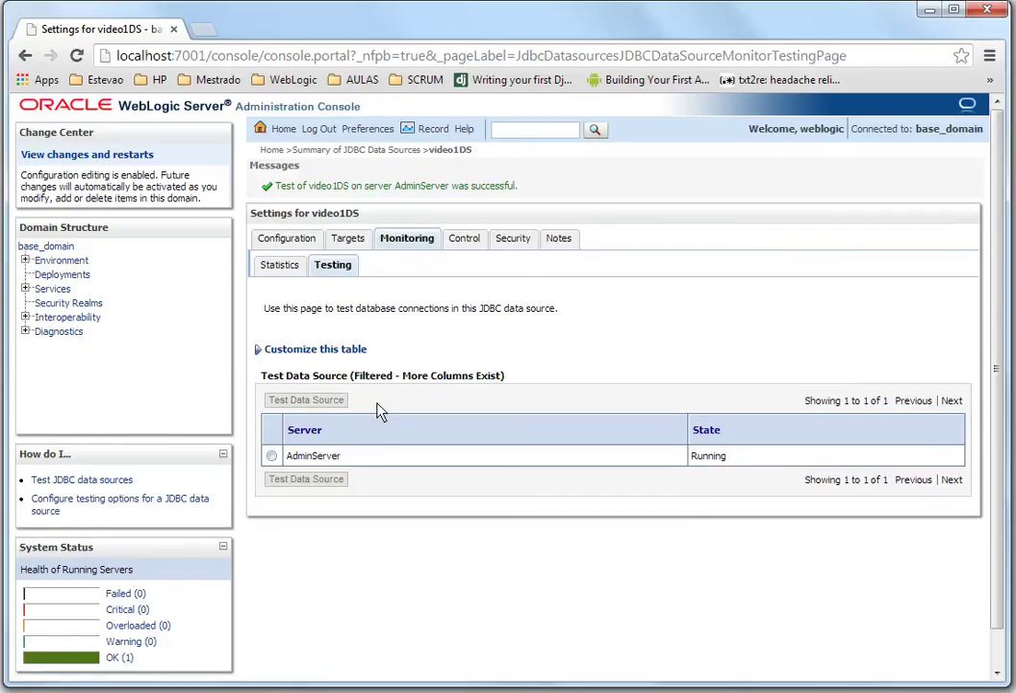
pyautogui.moveTo(278, 187); pyautogui.dragTo(350, 190)
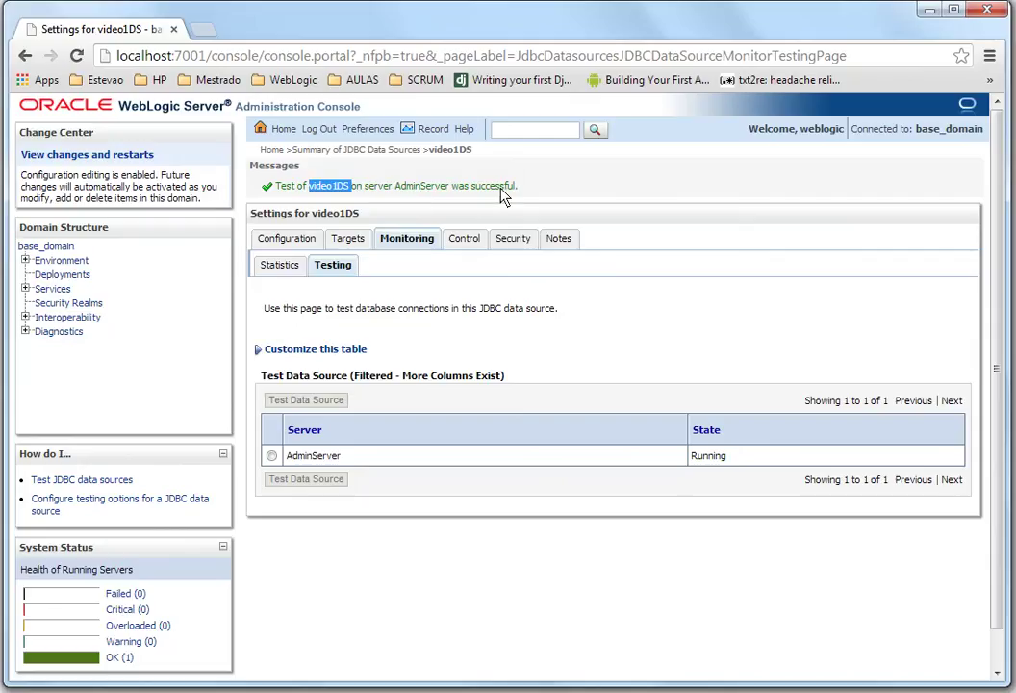
pyautogui.click(426, 411)
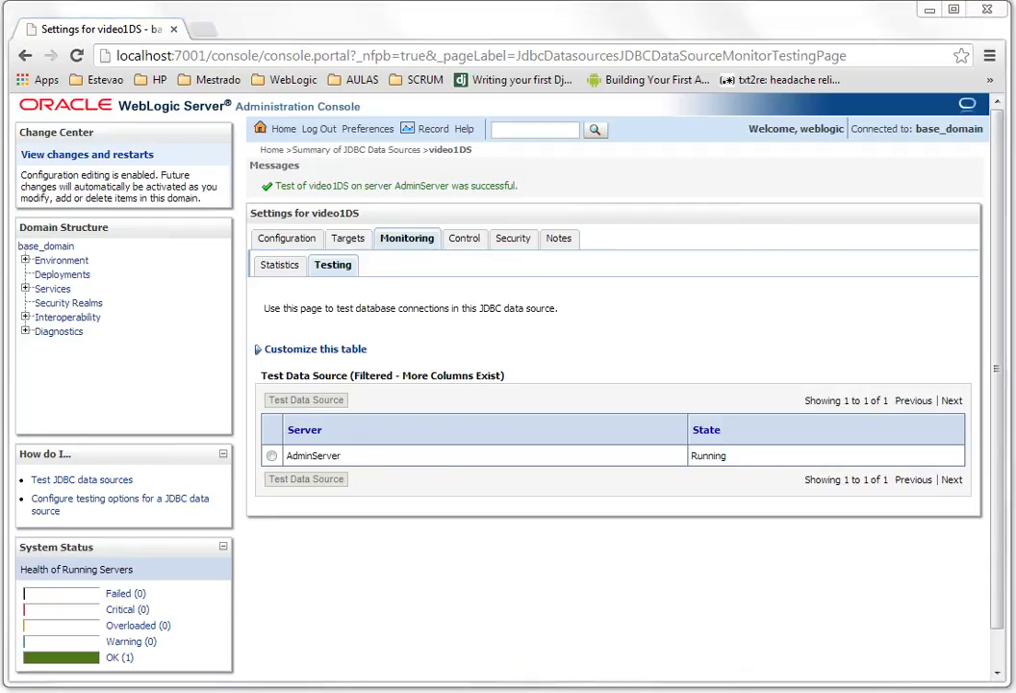
# Step: Switch to the Explorer window of D:\Oracle\WLServer\wlserver_10.3\common\bin, move it fully into view and widen it to show the whole path
pyautogui.rightClick(0, 130)
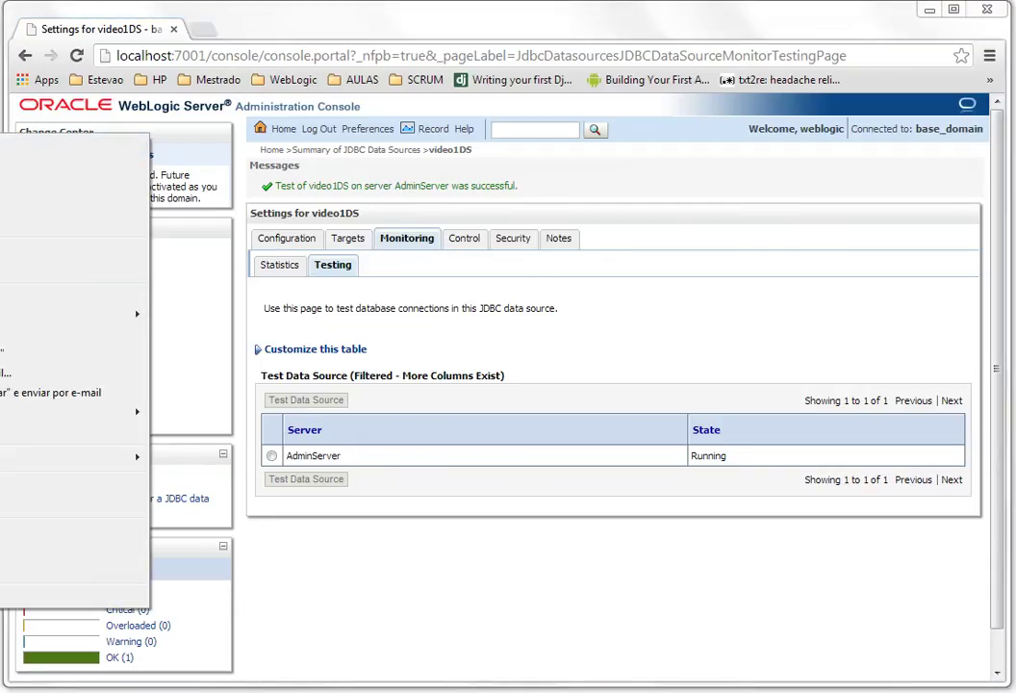
pyautogui.click(0, 221)
pyautogui.moveTo(0, 90); pyautogui.dragTo(269, 89)
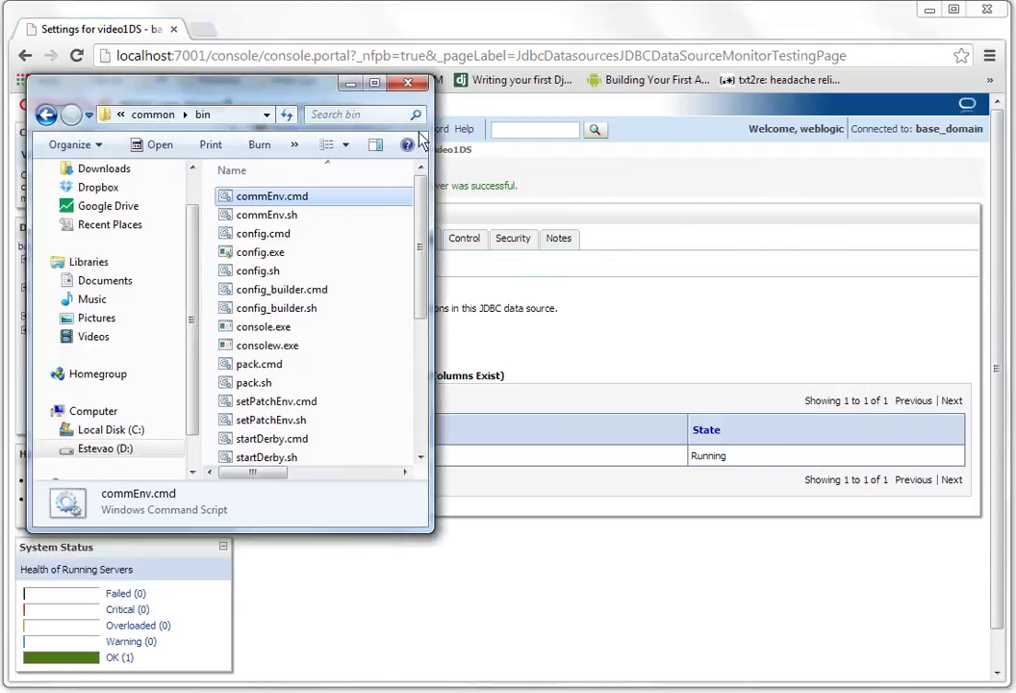
pyautogui.moveTo(433, 144); pyautogui.dragTo(789, 197)
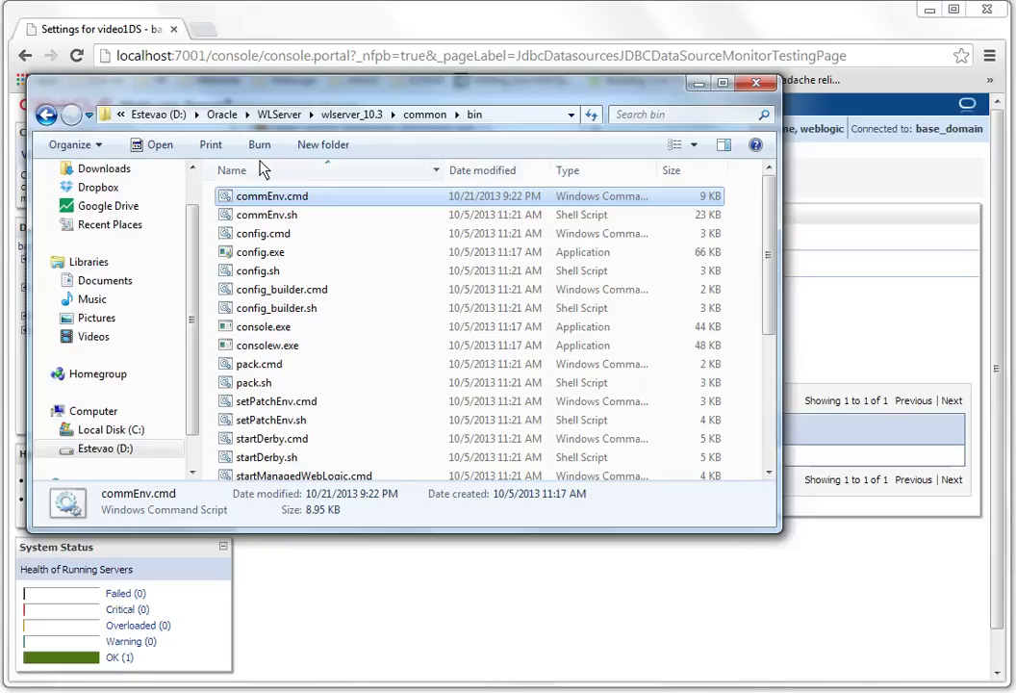
pyautogui.click(279, 114)
pyautogui.click(46, 115)
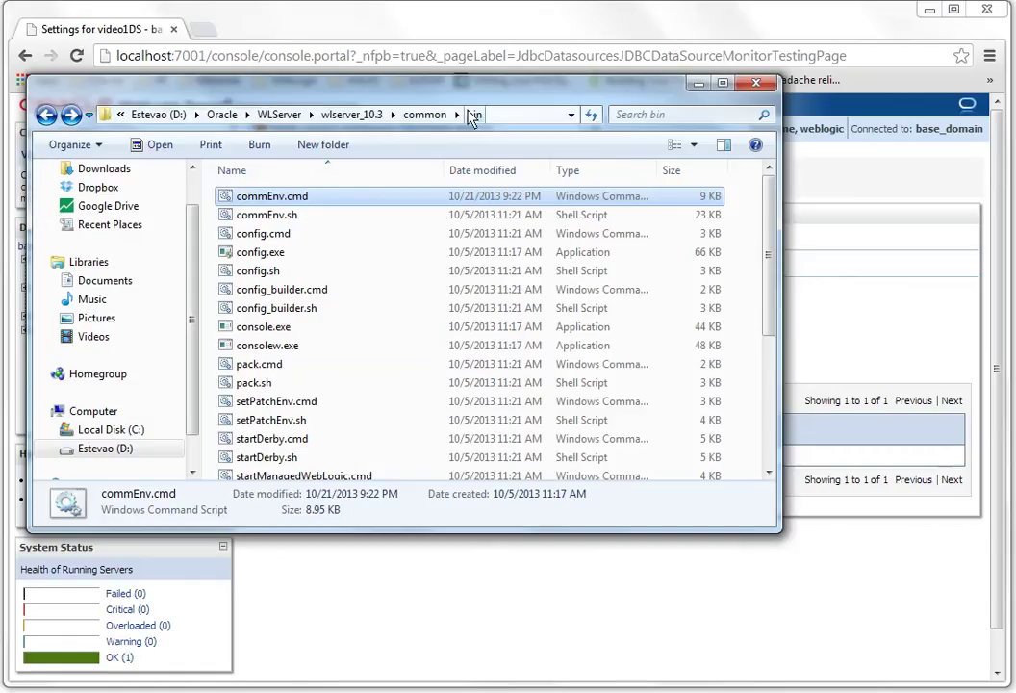
# Step: Open commEnv.cmd from the bin folder in Notepad++ and bring the editor window fully into view
pyautogui.rightClick(286, 196)
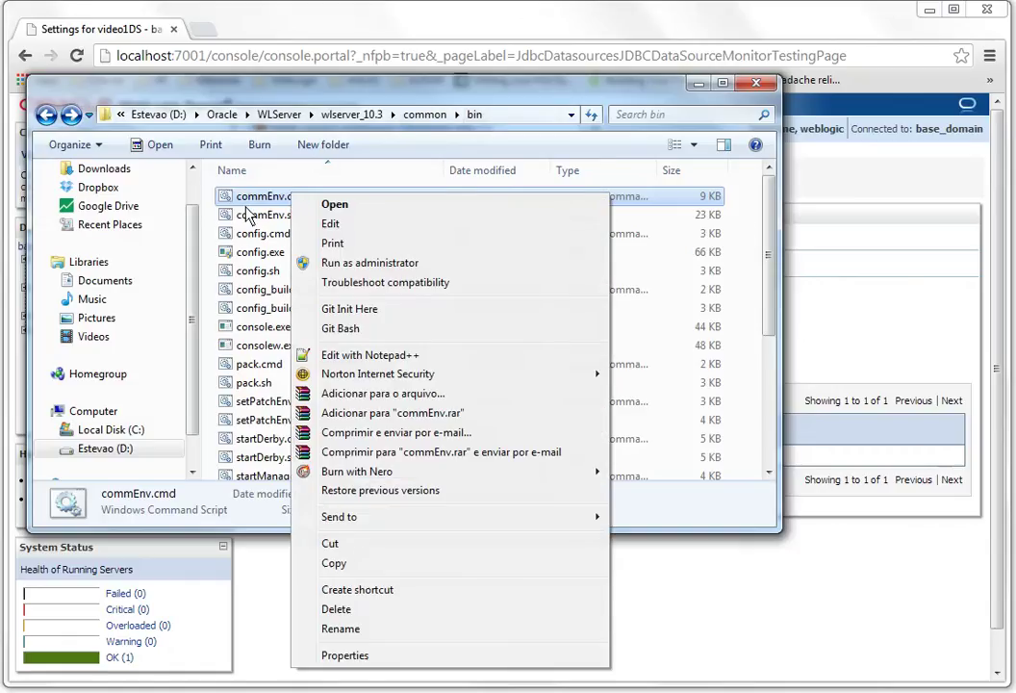
pyautogui.click(248, 209)
pyautogui.click(298, 197)
pyautogui.rightClick(298, 197)
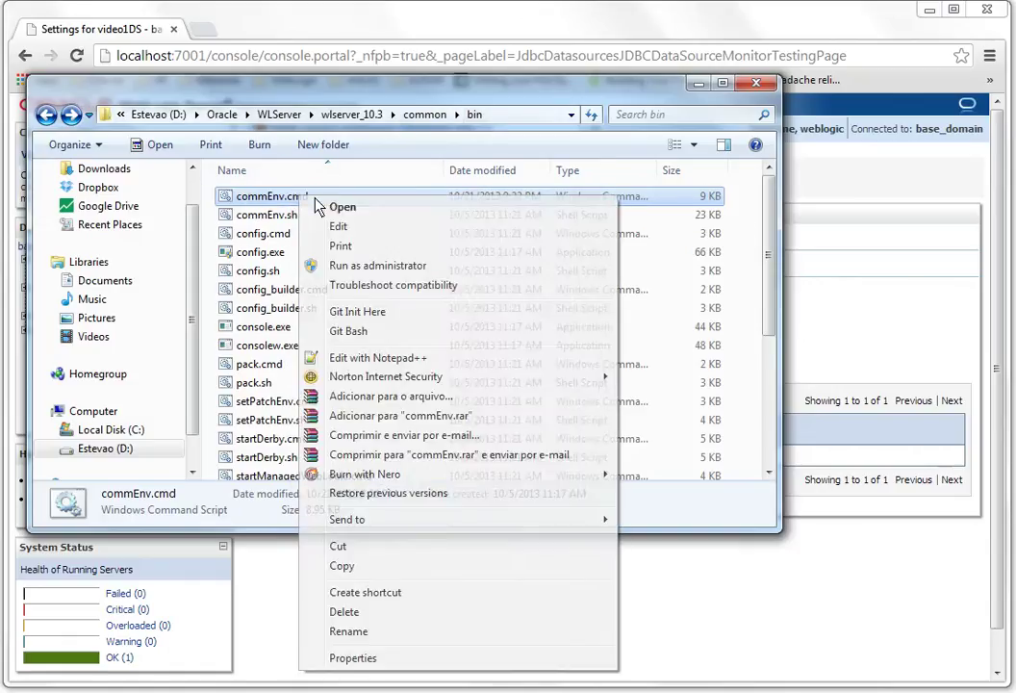
pyautogui.click(401, 365)
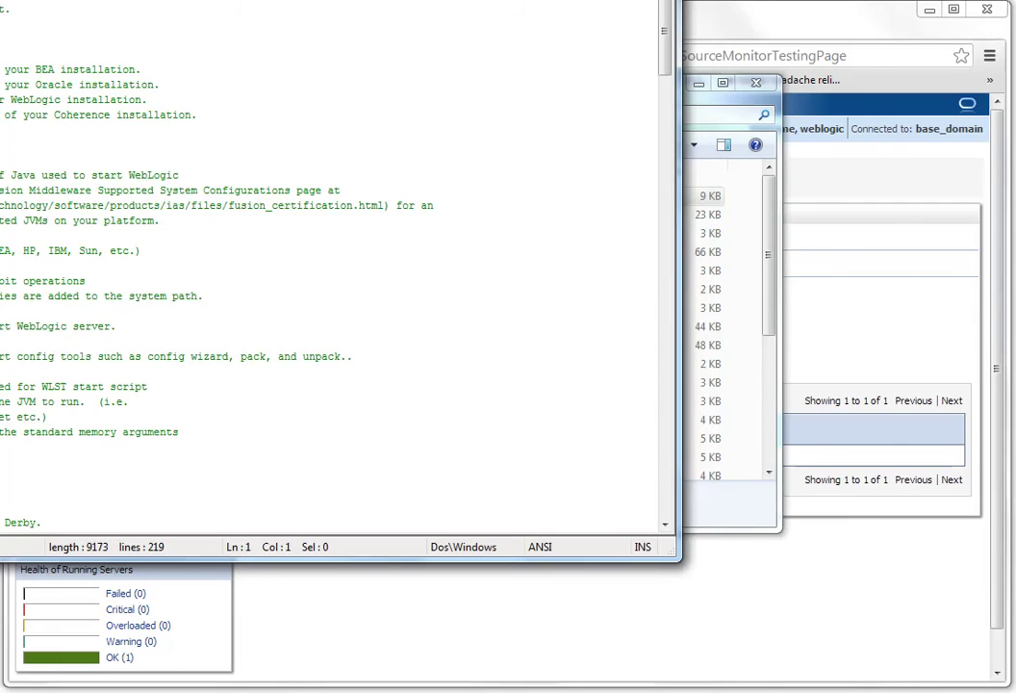
pyautogui.moveTo(0, 0); pyautogui.dragTo(215, 19)
# Step: Search commEnv.cmd for WEBLOGIC_CLASSPATH and place the cursor in the line that sets this variable
pyautogui.click(479, 227)
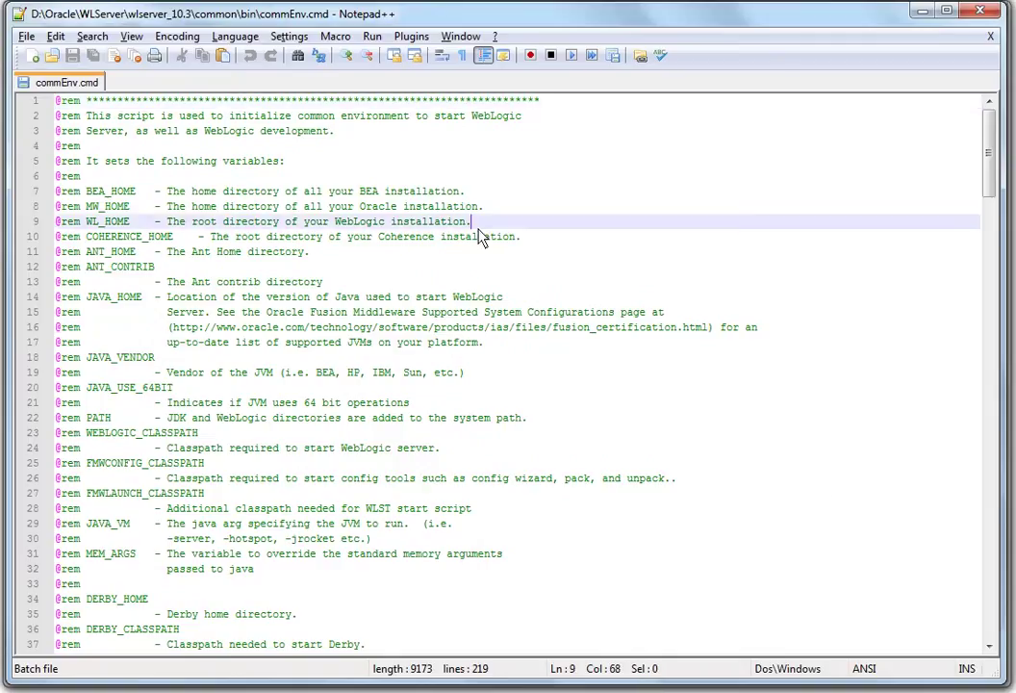
pyautogui.hotkey('ctrl', 'f')
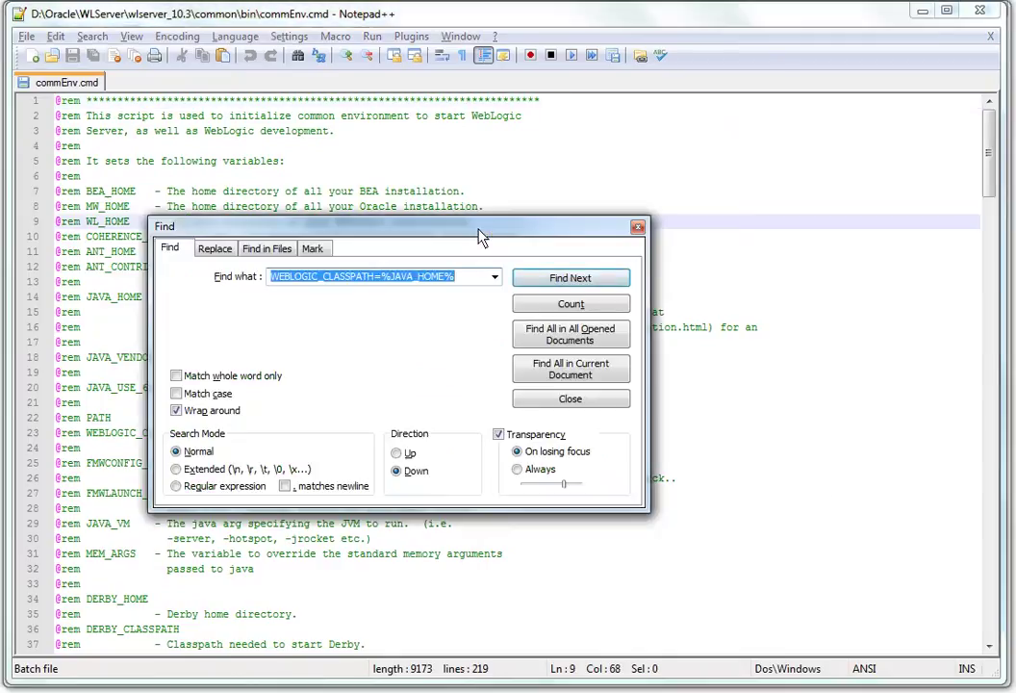
pyautogui.press('End')
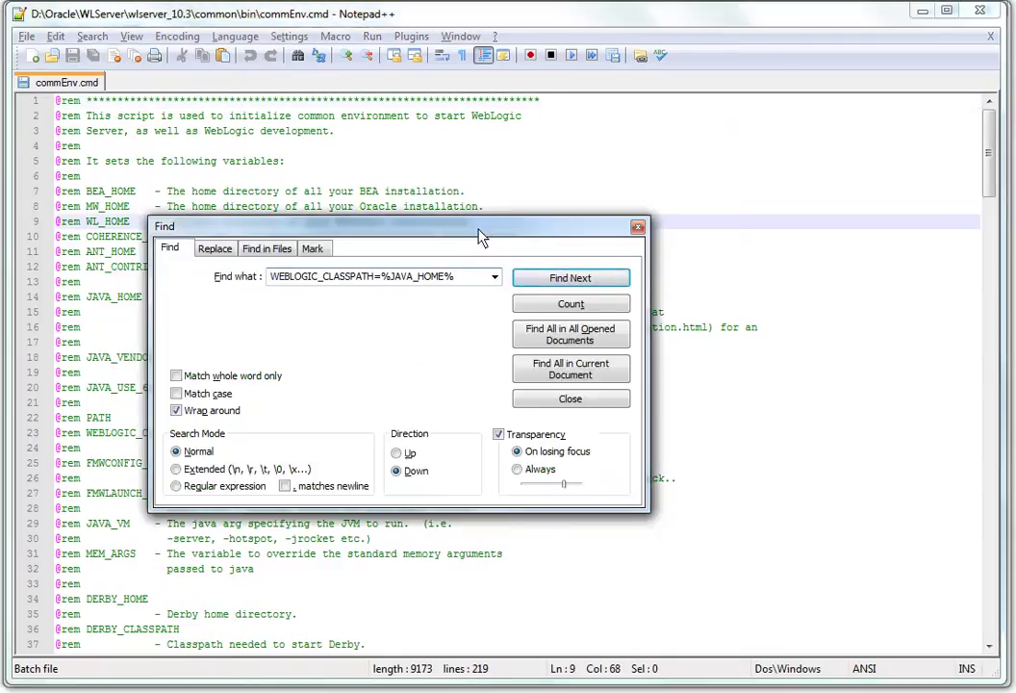
pyautogui.press('BackSpace')
pyautogui.press('BackSpace')
pyautogui.press('BackSpace')
pyautogui.press('BackSpace')
pyautogui.press('BackSpace')
pyautogui.press('BackSpace')
pyautogui.press('BackSpace')
pyautogui.press('BackSpace')
pyautogui.press('BackSpace')
pyautogui.press('BackSpace')
pyautogui.press('BackSpace')
pyautogui.press('Return')
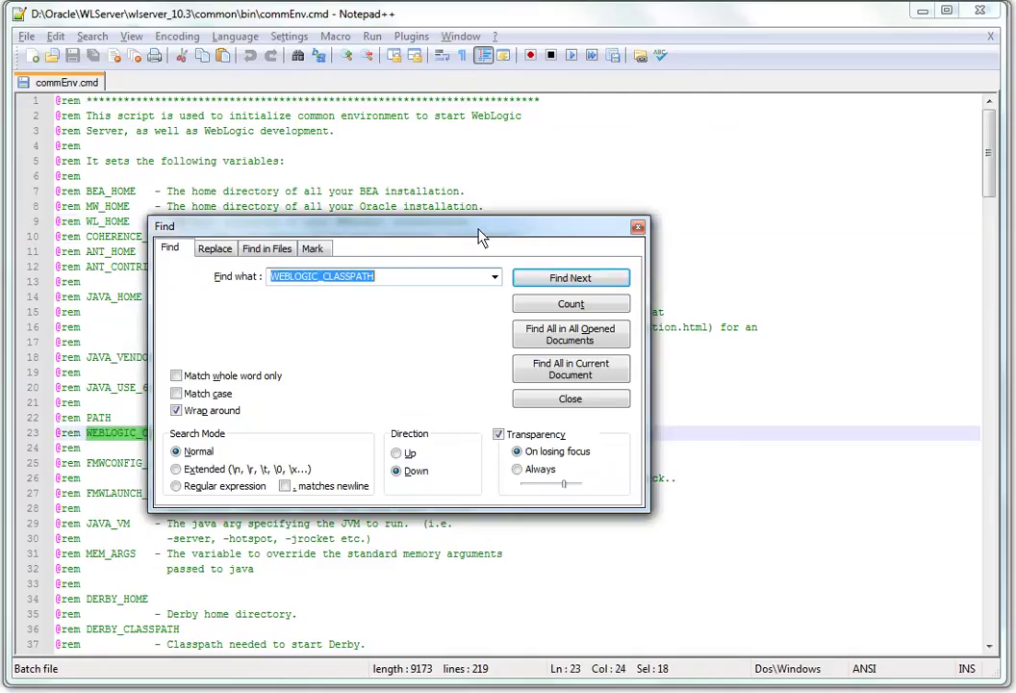
pyautogui.press('Return')
pyautogui.press('Escape')
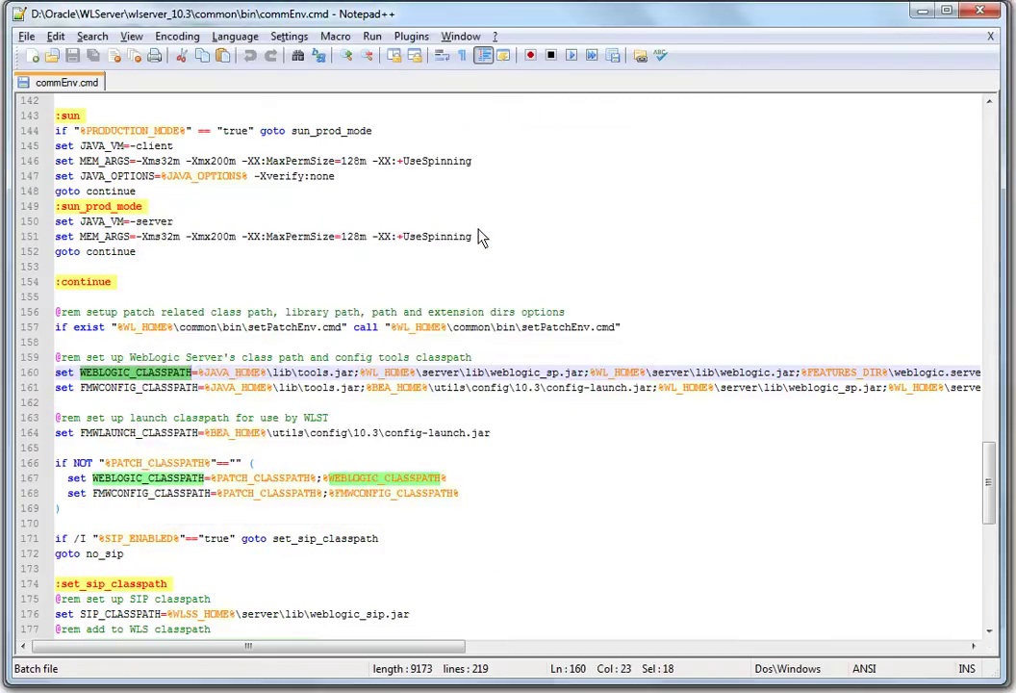
pyautogui.click(96, 357)
pyautogui.click(104, 373)
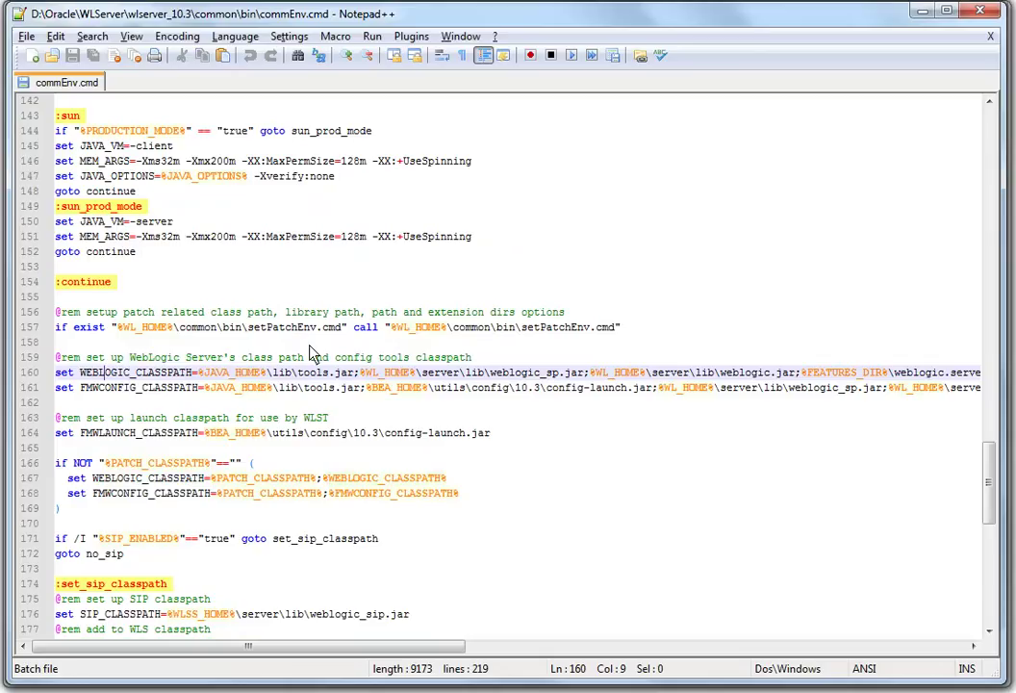
# Step: Go to the end of the WEBLOGIC_CLASSPATH line and highlight its last entry, %WL_HOME%\server\lib\postgresql-9.2-1003.jdbc4.jar
pyautogui.hotkey('ctrl', 'Right')
pyautogui.hotkey('ctrl', 'Right')
pyautogui.hotkey('ctrl', 'Right')
pyautogui.hotkey('ctrl', 'Right')
pyautogui.hotkey('ctrl', 'Right')
pyautogui.hotkey('ctrl', 'Right')
pyautogui.hotkey('ctrl', 'Right')
pyautogui.hotkey('ctrl', 'Right')
pyautogui.hotkey('ctrl', 'Right')
pyautogui.hotkey('ctrl', 'Right')
pyautogui.hotkey('ctrl', 'Right')
pyautogui.hotkey('ctrl', 'Right')
pyautogui.hotkey('ctrl', 'Right')
pyautogui.hotkey('ctrl', 'Right')
pyautogui.hotkey('ctrl', 'Right')
pyautogui.hotkey('ctrl', 'Right')
pyautogui.hotkey('ctrl', 'Right')
pyautogui.hotkey('ctrl', 'Right')
pyautogui.hotkey('ctrl', 'Right')
pyautogui.hotkey('ctrl', 'Right')
pyautogui.press('End')
pyautogui.hotkey('shift', 'Left')
pyautogui.hotkey('shift', 'Left')
pyautogui.hotkey('shift', 'Left')
pyautogui.hotkey('shift', 'Left')
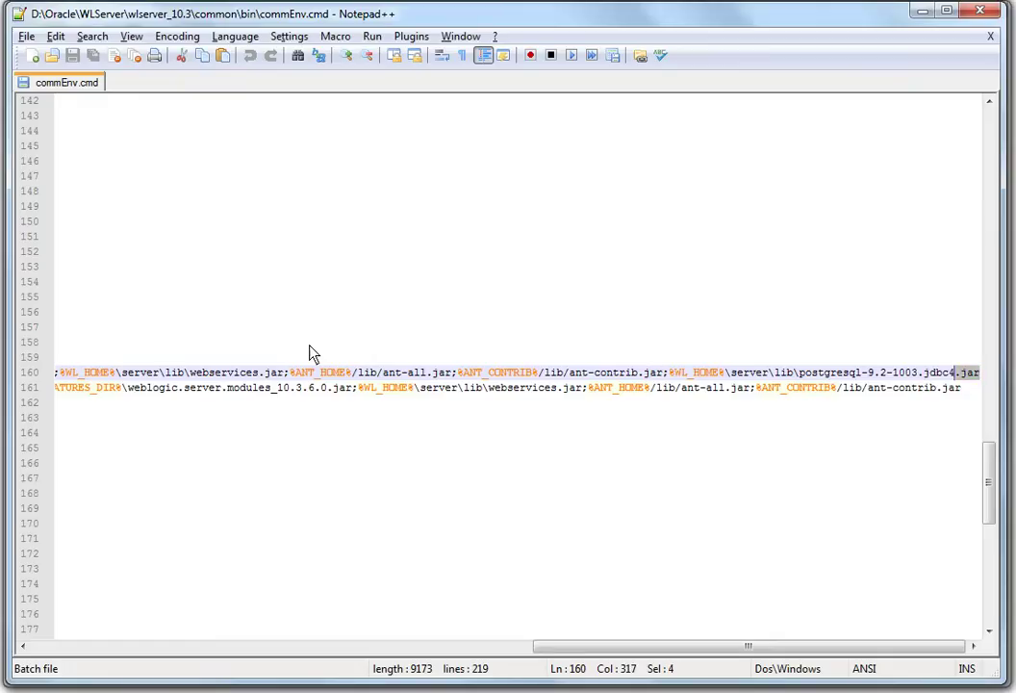
pyautogui.hotkey('ctrl', 'shift', 'Left')
pyautogui.hotkey('ctrl', 'shift', 'Left')
pyautogui.hotkey('ctrl', 'shift', 'Left')
pyautogui.hotkey('ctrl', 'shift', 'Left')
pyautogui.hotkey('ctrl', 'shift', 'Left')
pyautogui.hotkey('ctrl', 'shift', 'Left')
pyautogui.hotkey('ctrl', 'shift', 'Left')
pyautogui.hotkey('ctrl', 'shift', 'Left')
pyautogui.hotkey('ctrl', 'shift', 'Left')
pyautogui.hotkey('ctrl', 'shift', 'Left')
pyautogui.hotkey('ctrl', 'shift', 'Left')
pyautogui.hotkey('ctrl', 'shift', 'Left')
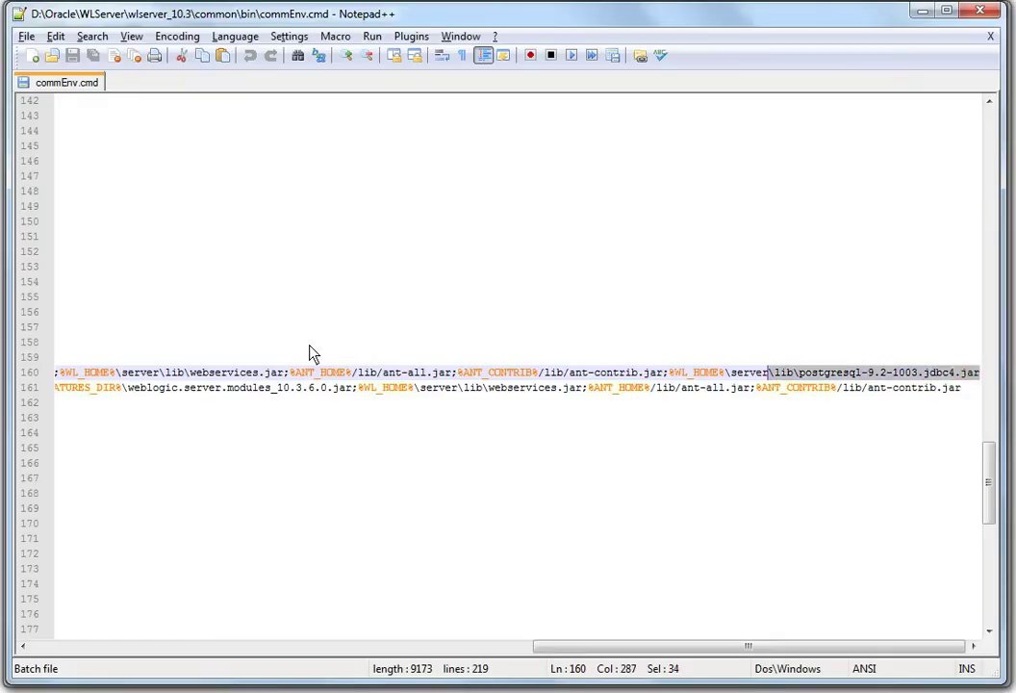
pyautogui.hotkey('ctrl', 'shift', 'Left')
pyautogui.hotkey('ctrl', 'shift', 'Left')
pyautogui.hotkey('ctrl', 'shift', 'Left')
pyautogui.hotkey('ctrl', 'shift', 'Left')
pyautogui.hotkey('shift', 'Right')
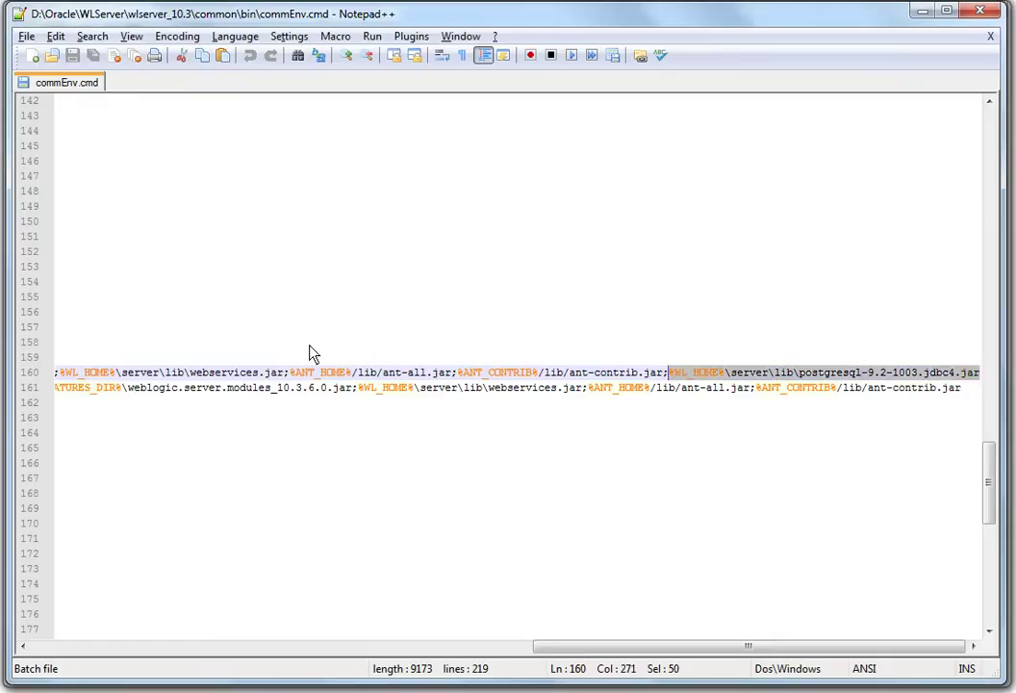
# Step: Examine the last classpath entry by highlighting first its %WL_HOME% variable and separately the path \server\lib\postgresql-9.2-1003.jdbc4.jar
pyautogui.press('Left')
pyautogui.hotkey('shift', 'Right')
pyautogui.hotkey('shift', 'Right')
pyautogui.hotkey('shift', 'Right')
pyautogui.hotkey('shift', 'Right')
pyautogui.hotkey('shift', 'Right')
pyautogui.hotkey('shift', 'Right')
pyautogui.hotkey('shift', 'Right')
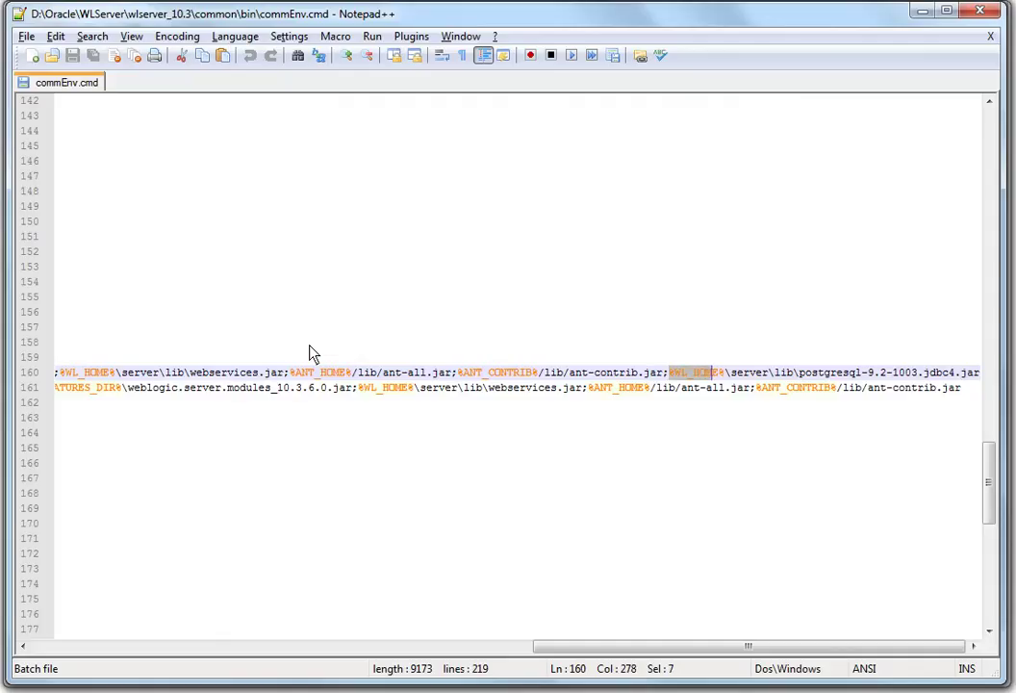
pyautogui.hotkey('shift', 'Right')
pyautogui.hotkey('shift', 'Right')
pyautogui.press('Right')
pyautogui.hotkey('shift', 'Right')
pyautogui.hotkey('shift', 'Right')
pyautogui.hotkey('shift', 'Right')
pyautogui.hotkey('shift', 'Right')
pyautogui.hotkey('shift', 'Right')
pyautogui.hotkey('shift', 'Right')
pyautogui.hotkey('shift', 'Right')
pyautogui.hotkey('shift', 'Right')
pyautogui.hotkey('shift', 'Right')
pyautogui.hotkey('shift', 'Right')
pyautogui.hotkey('shift', 'Right')
pyautogui.hotkey('shift', 'Right')
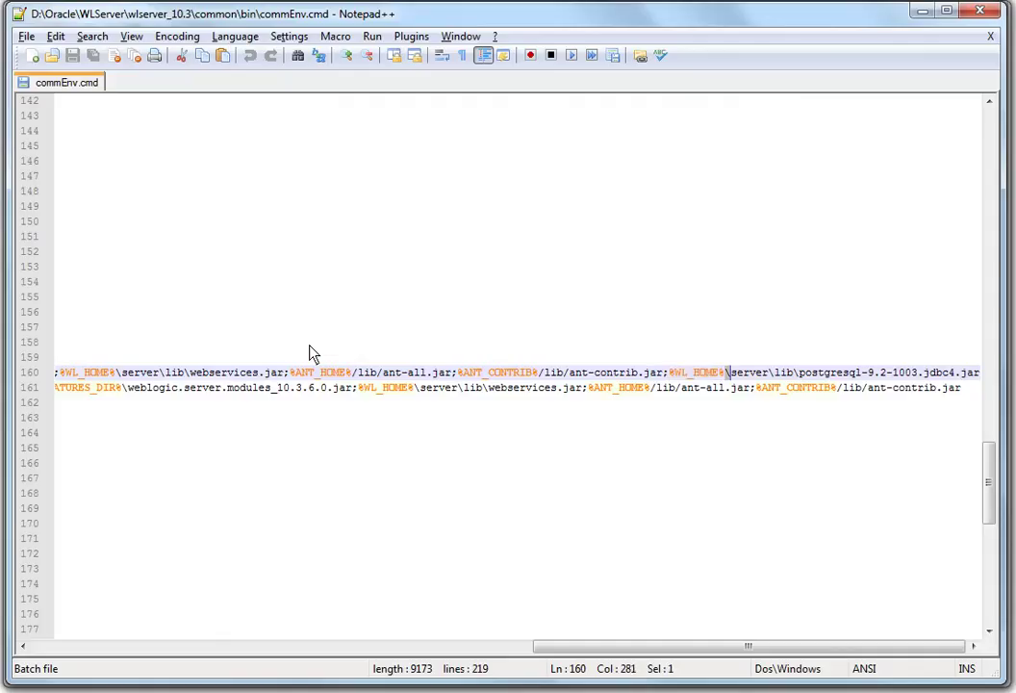
pyautogui.hotkey('shift', 'Right')
pyautogui.hotkey('shift', 'Right')
pyautogui.hotkey('shift', 'Right')
pyautogui.hotkey('shift', 'Right')
pyautogui.hotkey('shift', 'Right')
pyautogui.hotkey('shift', 'Right')
pyautogui.hotkey('shift', 'Right')
pyautogui.hotkey('shift', 'Right')
pyautogui.hotkey('shift', 'Right')
pyautogui.hotkey('shift', 'Right')
pyautogui.hotkey('shift', 'Right')
pyautogui.hotkey('shift', 'Right')
pyautogui.hotkey('shift', 'Right')
pyautogui.hotkey('shift', 'Right')
pyautogui.hotkey('shift', 'Right')
pyautogui.hotkey('shift', 'Right')
pyautogui.hotkey('shift', 'Right')
pyautogui.hotkey('shift', 'Right')
pyautogui.hotkey('shift', 'Right')
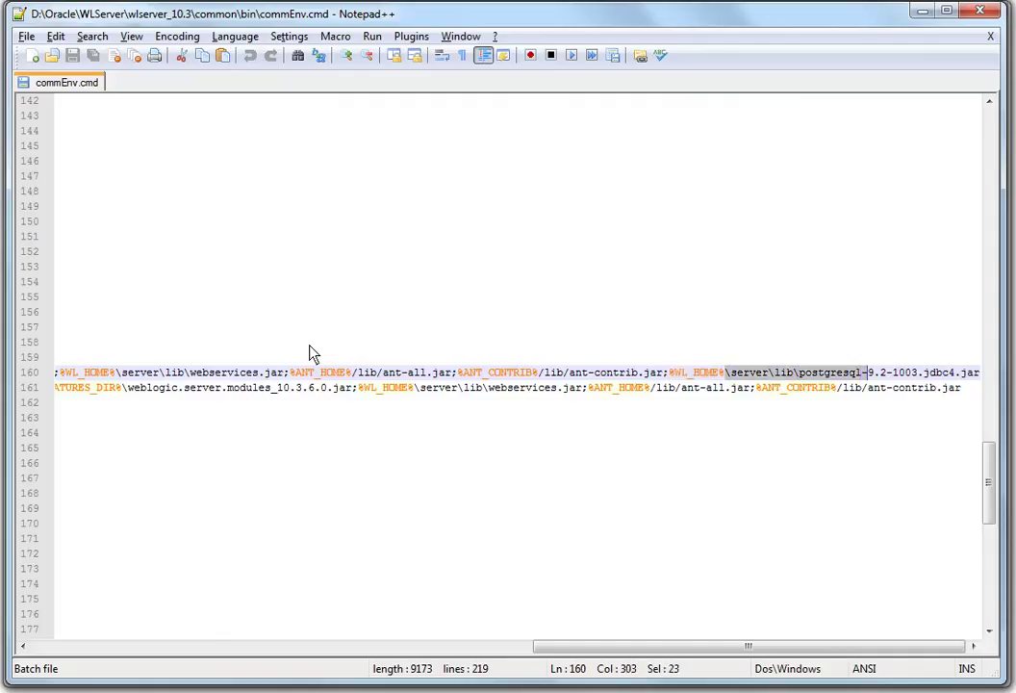
pyautogui.hotkey('shift', 'Right')
pyautogui.hotkey('shift', 'Right')
pyautogui.hotkey('shift', 'Right')
pyautogui.hotkey('shift', 'Right')
pyautogui.hotkey('shift', 'Right')
pyautogui.hotkey('shift', 'Right')
pyautogui.hotkey('shift', 'Right')
pyautogui.hotkey('shift', 'Right')
pyautogui.hotkey('shift', 'Right')
pyautogui.hotkey('shift', 'Right')
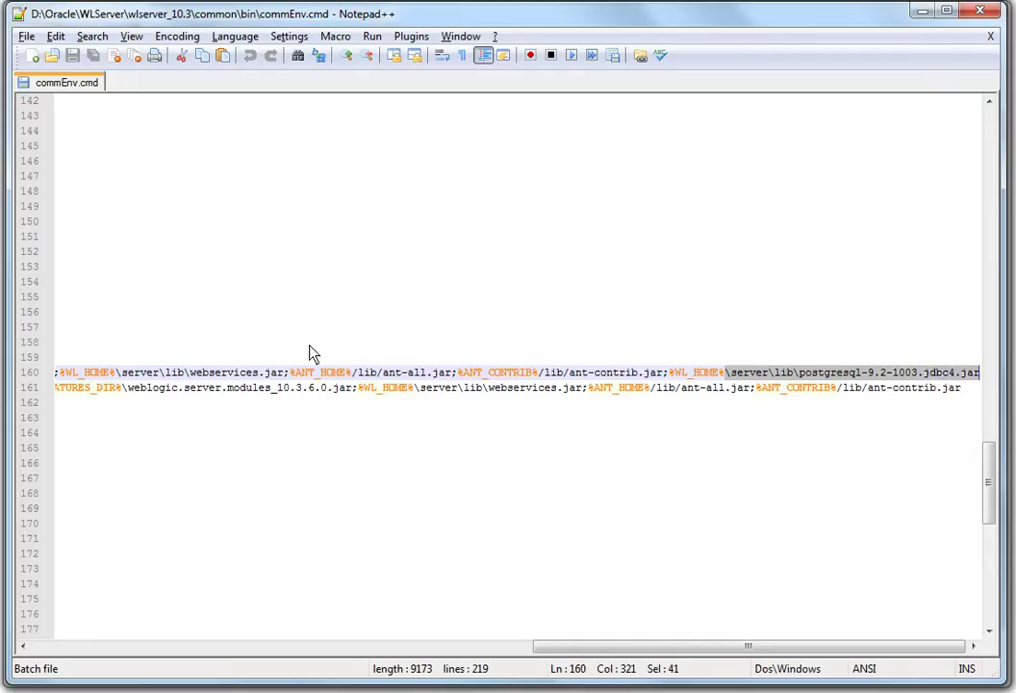
# Step: Delete the %WL_HOME%\server\lib\postgresql-9.2-1003.jdbc4.jar entry and the semicolon before it from the WEBLOGIC_CLASSPATH line, and save commEnv.cmd
pyautogui.press('Right')
pyautogui.hotkey('shift', 'Left')
pyautogui.hotkey('shift', 'Left')
pyautogui.hotkey('shift', 'Left')
pyautogui.hotkey('shift', 'Left')
pyautogui.hotkey('shift', 'Left')
pyautogui.hotkey('shift', 'Left')
pyautogui.hotkey('shift', 'Left')
pyautogui.hotkey('shift', 'Left')
pyautogui.hotkey('shift', 'Left')
pyautogui.hotkey('shift', 'Left')
pyautogui.hotkey('shift', 'Left')
pyautogui.hotkey('shift', 'Left')
pyautogui.hotkey('shift', 'Left')
pyautogui.hotkey('shift', 'Left')
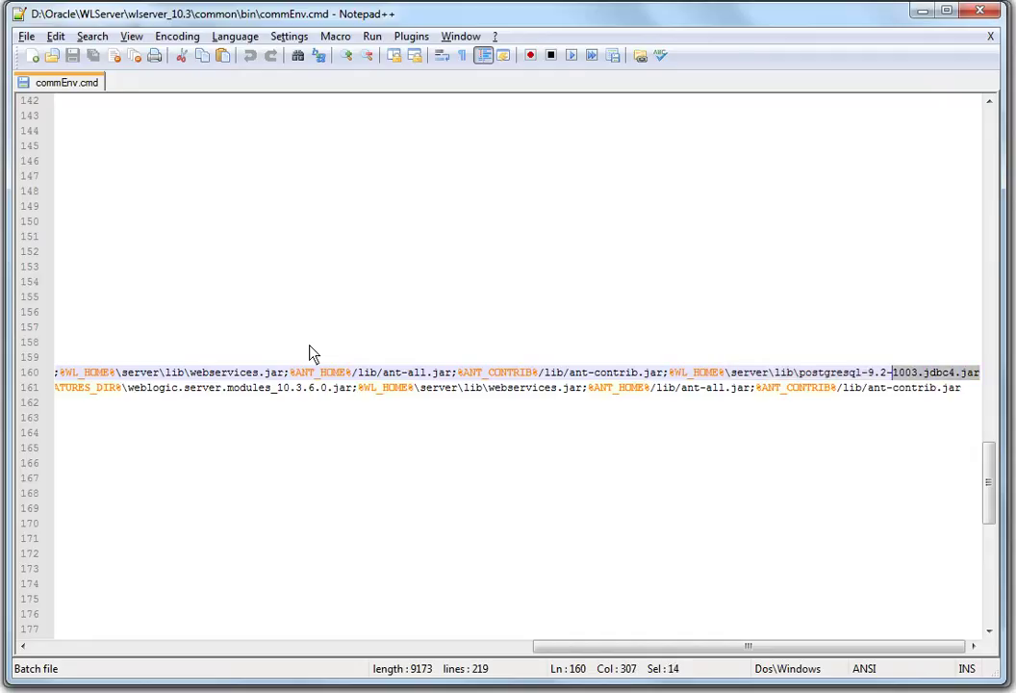
pyautogui.hotkey('shift', 'Left')
pyautogui.hotkey('shift', 'Left')
pyautogui.hotkey('shift', 'Left')
pyautogui.hotkey('shift', 'Left')
pyautogui.hotkey('shift', 'Left')
pyautogui.hotkey('shift', 'Left')
pyautogui.hotkey('shift', 'Left')
pyautogui.hotkey('shift', 'Left')
pyautogui.hotkey('shift', 'Left')
pyautogui.hotkey('shift', 'Left')
pyautogui.hotkey('shift', 'Left')
pyautogui.hotkey('shift', 'Left')
pyautogui.hotkey('shift', 'Left')
pyautogui.hotkey('shift', 'Left')
pyautogui.hotkey('shift', 'Left')
pyautogui.hotkey('shift', 'Left')
pyautogui.hotkey('shift', 'Left')
pyautogui.hotkey('shift', 'Left')
pyautogui.hotkey('shift', 'Left')
pyautogui.hotkey('shift', 'Left')
pyautogui.hotkey('shift', 'Left')
pyautogui.hotkey('shift', 'Left')
pyautogui.hotkey('shift', 'Left')
pyautogui.hotkey('shift', 'Left')
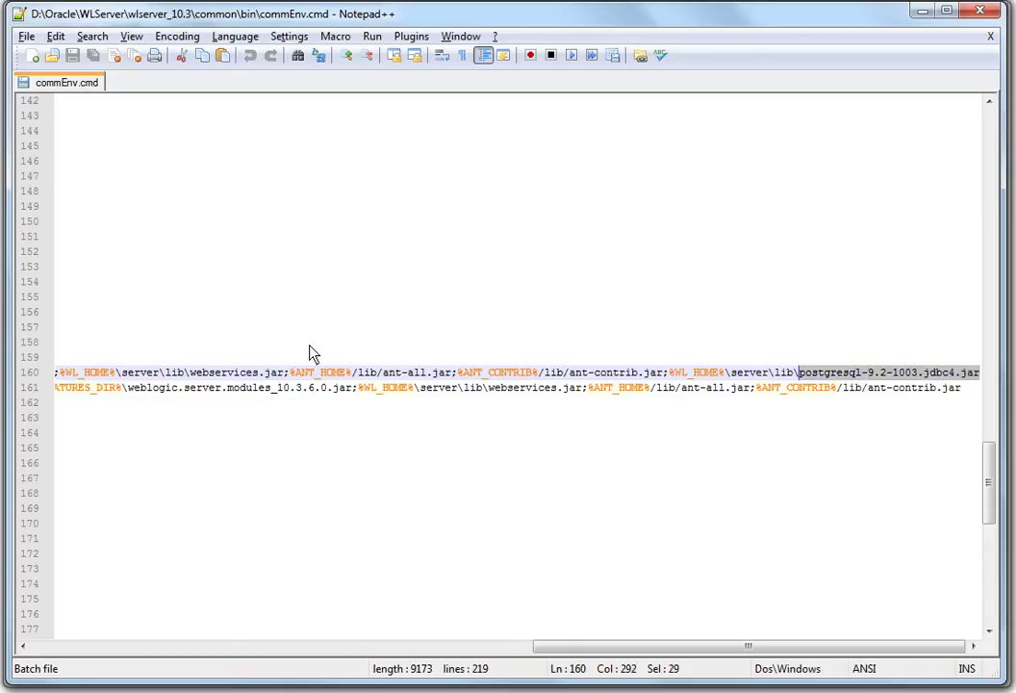
pyautogui.hotkey('shift', 'Right')
pyautogui.hotkey('shift', 'Right')
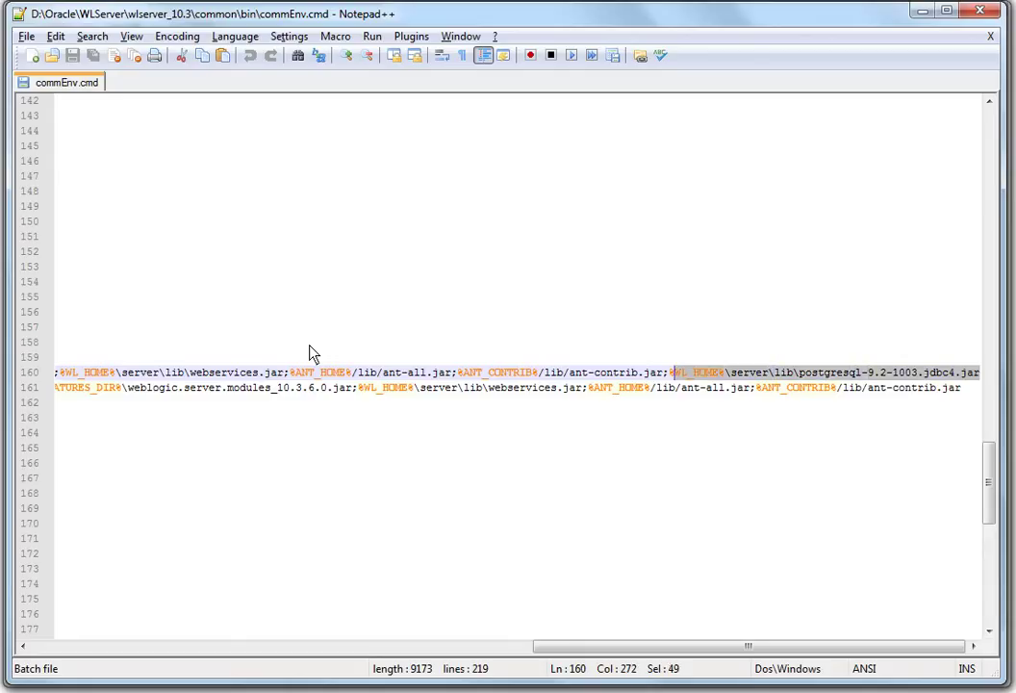
pyautogui.hotkey('shift', 'Left')
pyautogui.press('Delete')
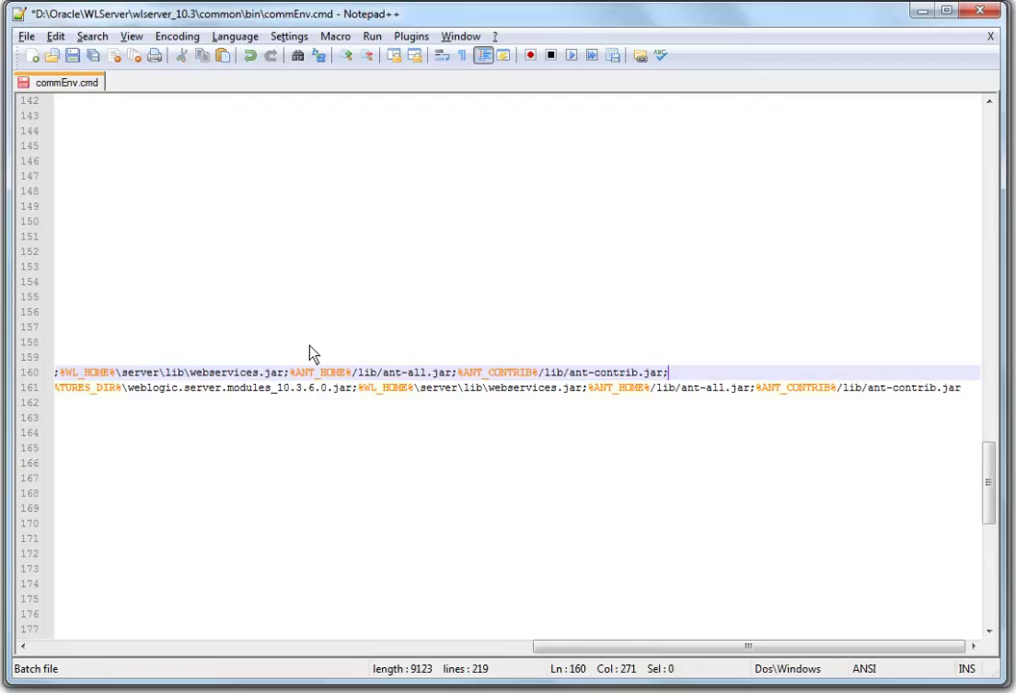
pyautogui.press('BackSpace')
pyautogui.hotkey('ctrl', 's')
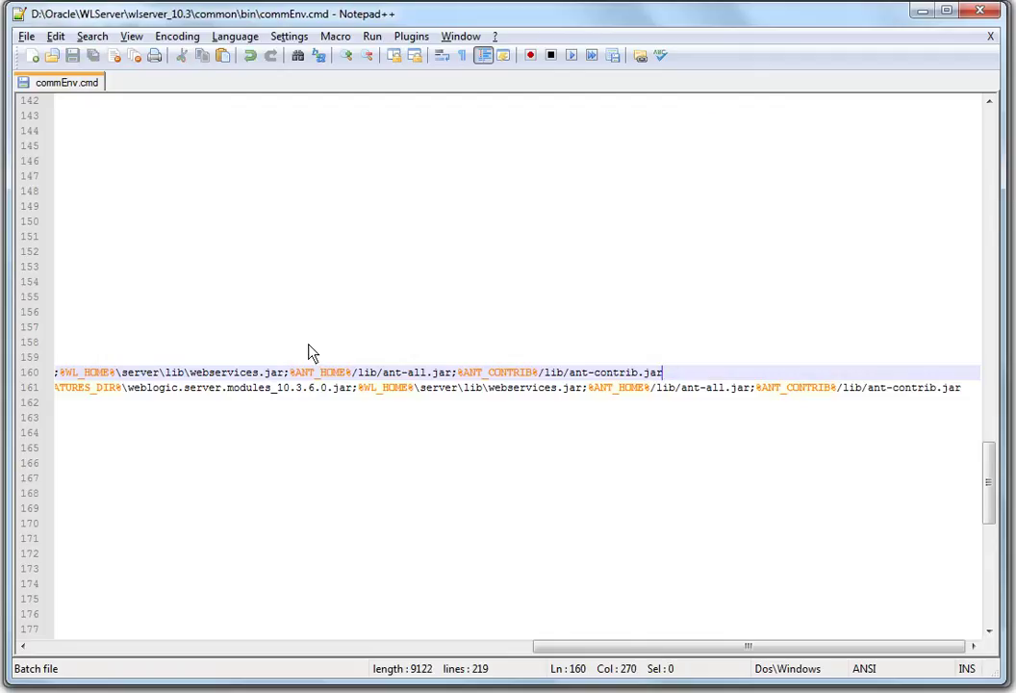
# Step: Switch to the WebLogic server's command window, shut the server down and confirm terminating the batch job
pyautogui.hotkey('alt', 'Tab')
pyautogui.hotkey('alt', 'Tab')
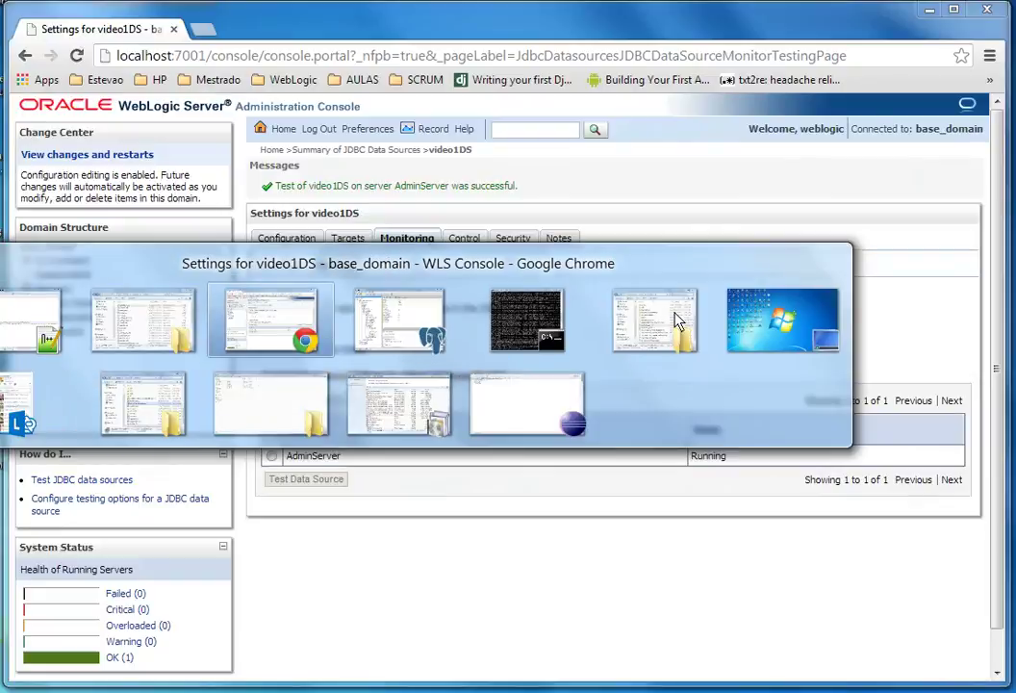
pyautogui.moveTo(673, 320)
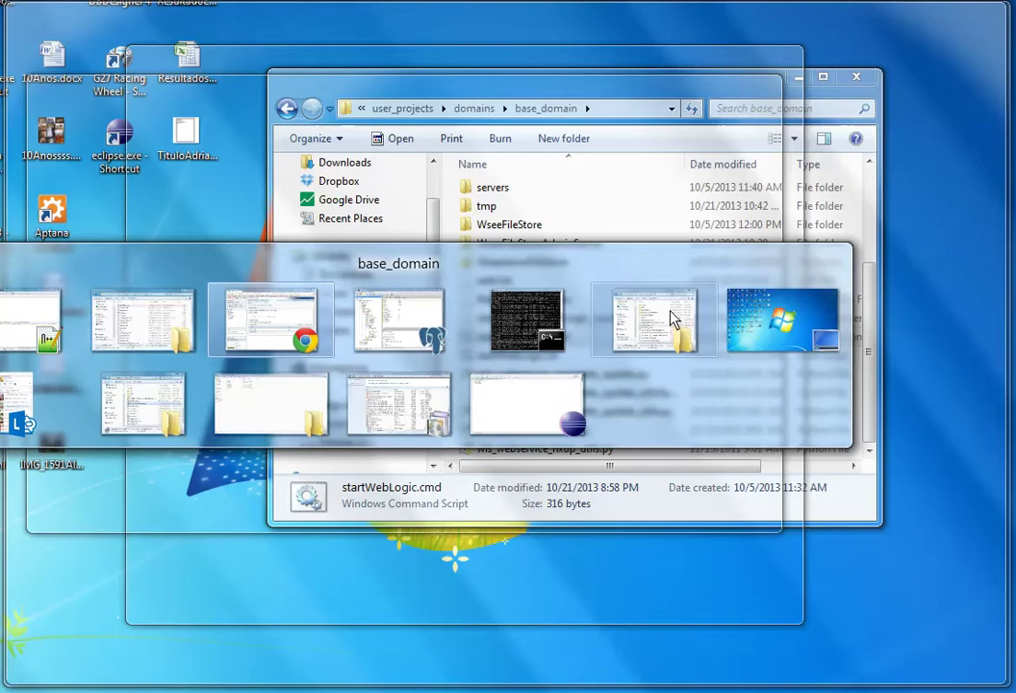
pyautogui.press('alt')
pyautogui.hotkey('alt', 'Tab')
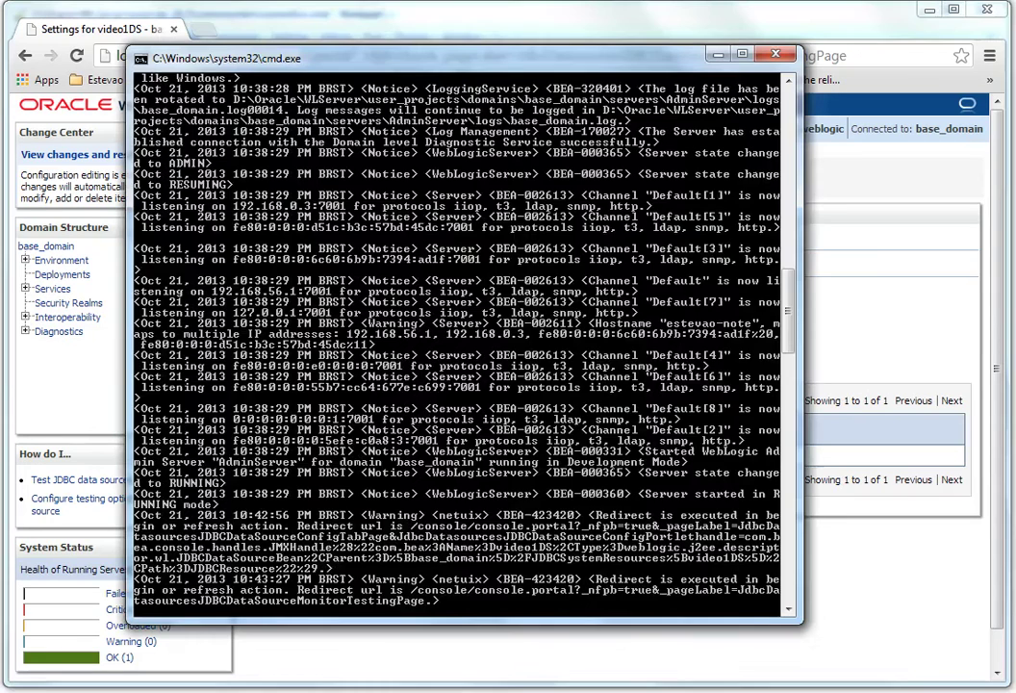
pyautogui.hotkey('ctrl', 'c')
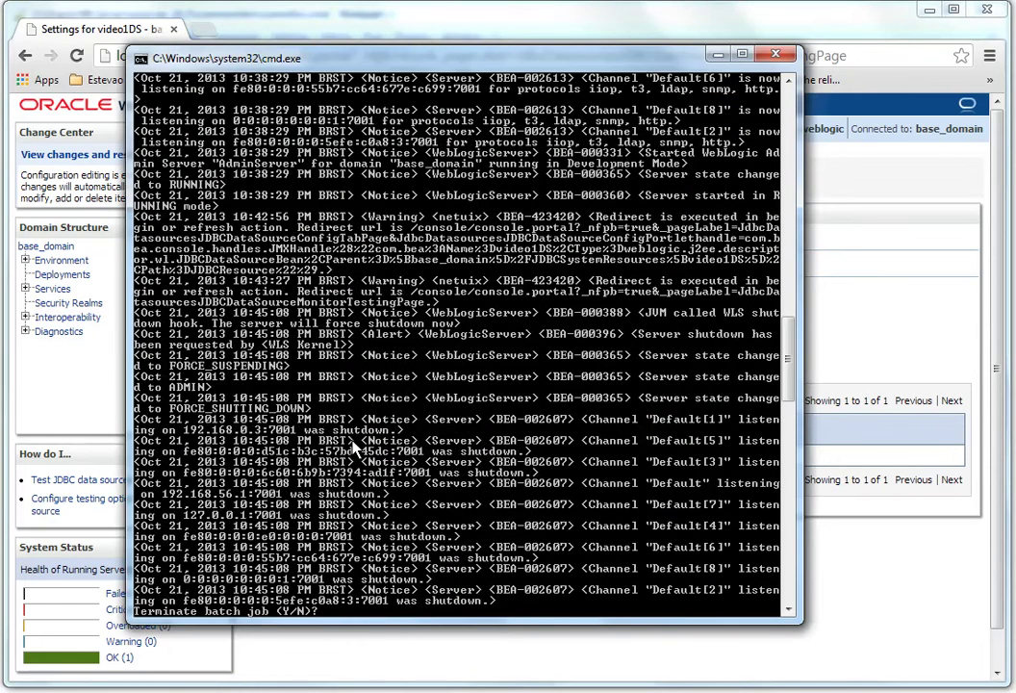
pyautogui.write('y')
pyautogui.press('Return')
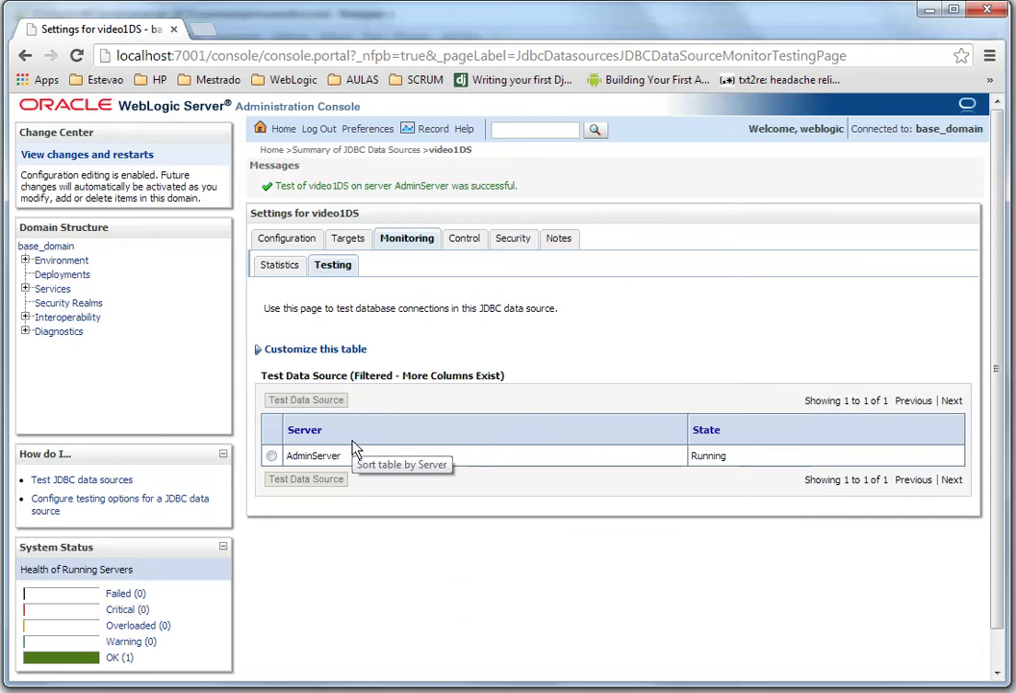
# Step: Start WebLogic again with startWebLogic.cmd from the base_domain folder, follow its startup log and minimize the command window
pyautogui.hotkey('alt', 'Tab')
pyautogui.hotkey('alt', 'Tab')
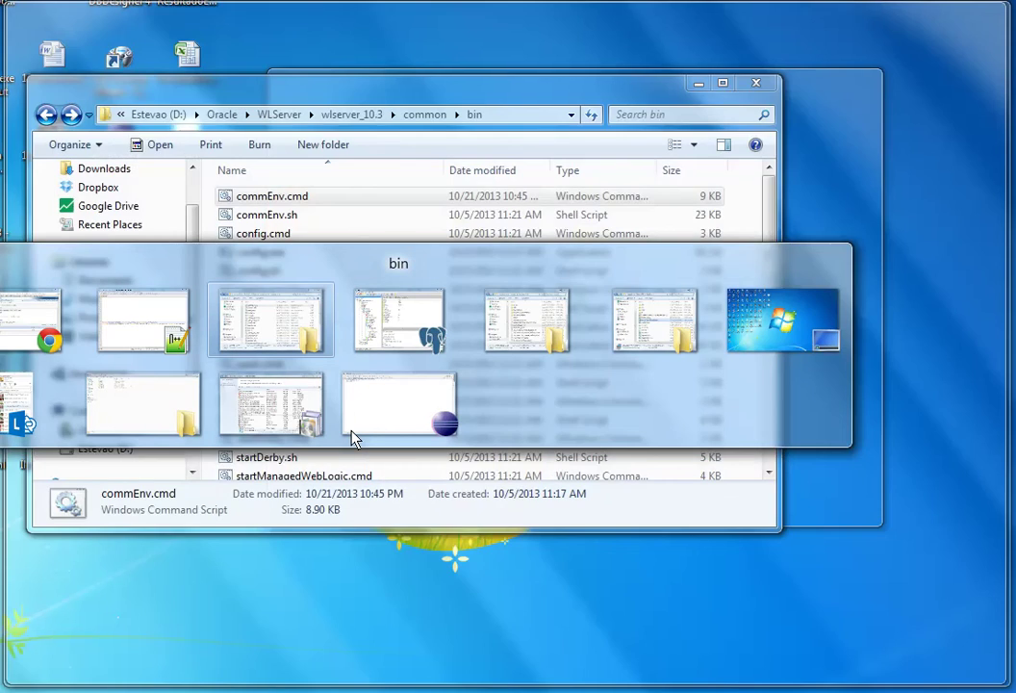
pyautogui.hotkey('alt', 'Tab')
pyautogui.hotkey('alt', 'Tab')
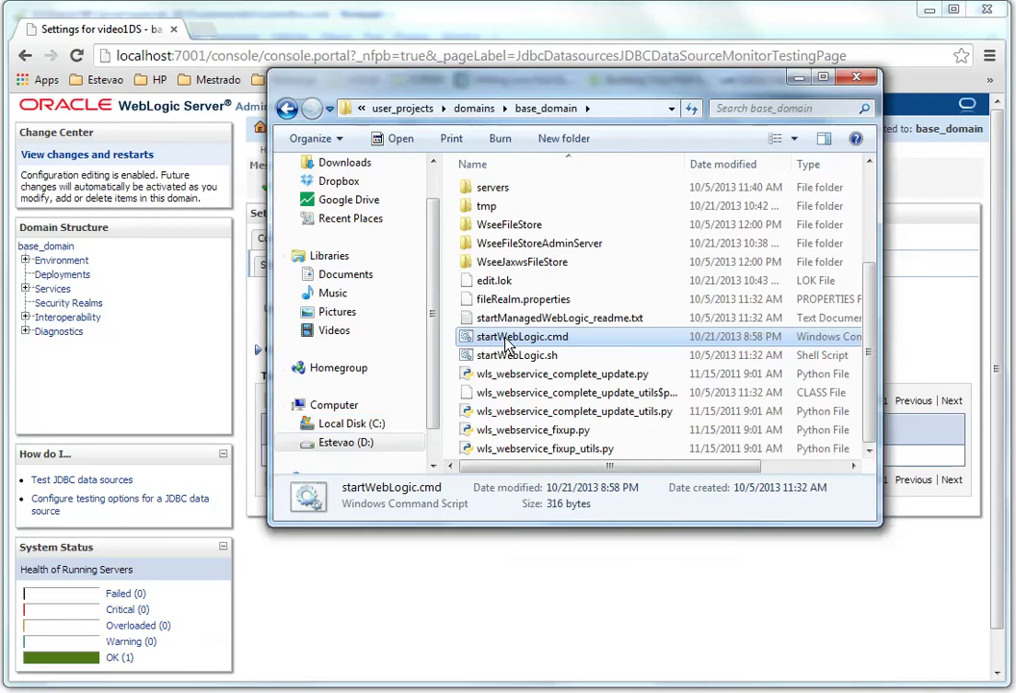
pyautogui.doubleClick(508, 344)
pyautogui.moveTo(77, 8); pyautogui.dragTo(541, 72)
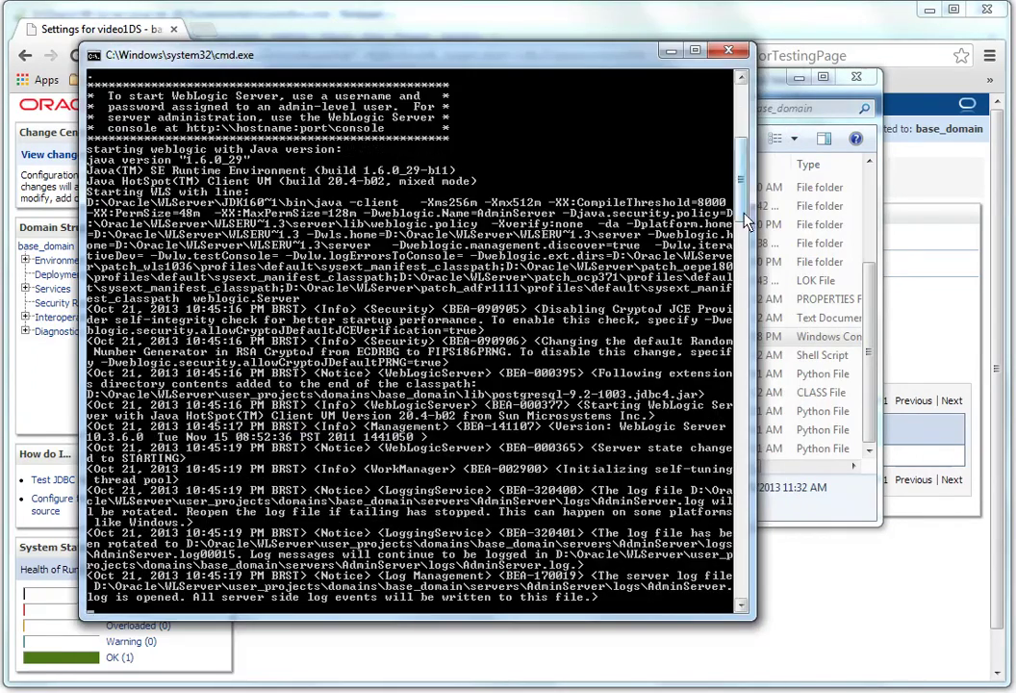
pyautogui.moveTo(745, 221); pyautogui.dragTo(743, 265)
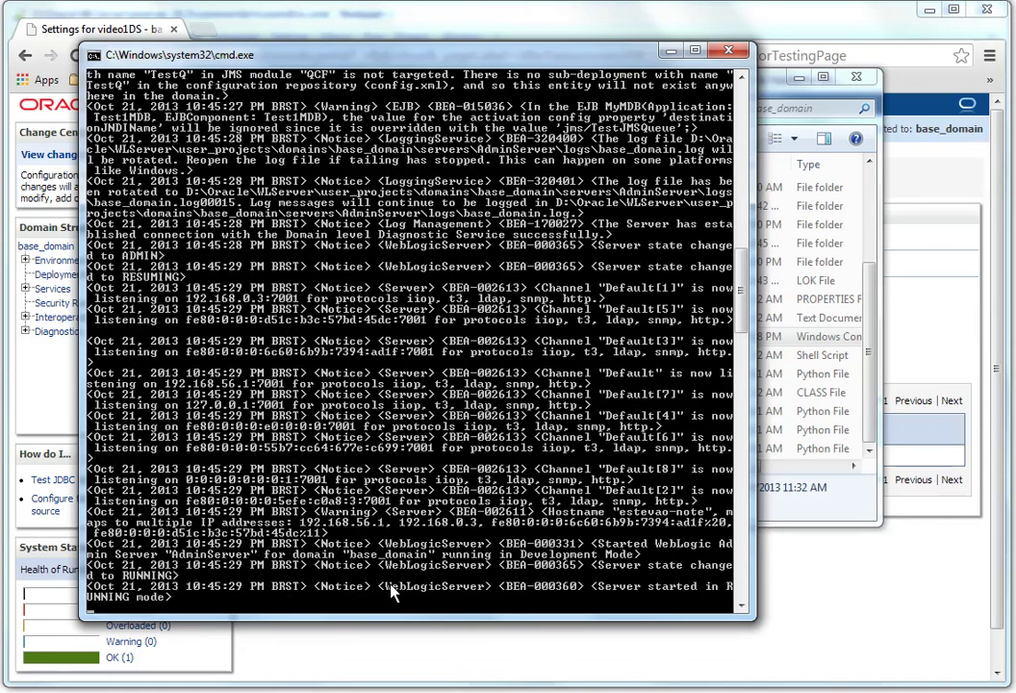
pyautogui.click(671, 50)
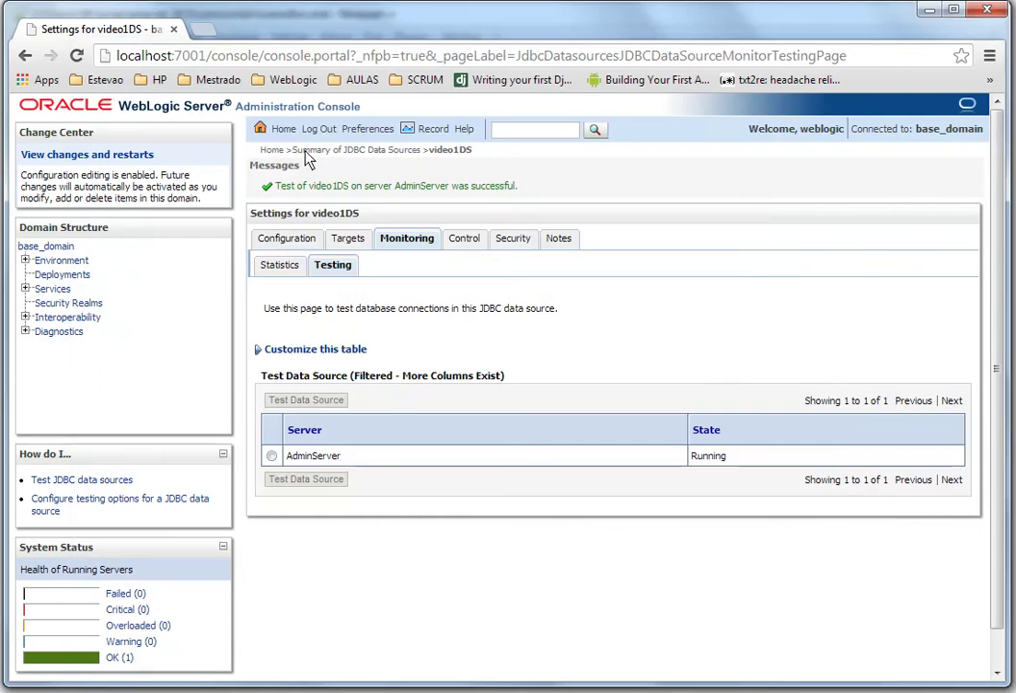
# Step: Log back in to the WebLogic Administration Console in Chrome with the saved credentials and open the video1DS data source
pyautogui.click(270, 151)
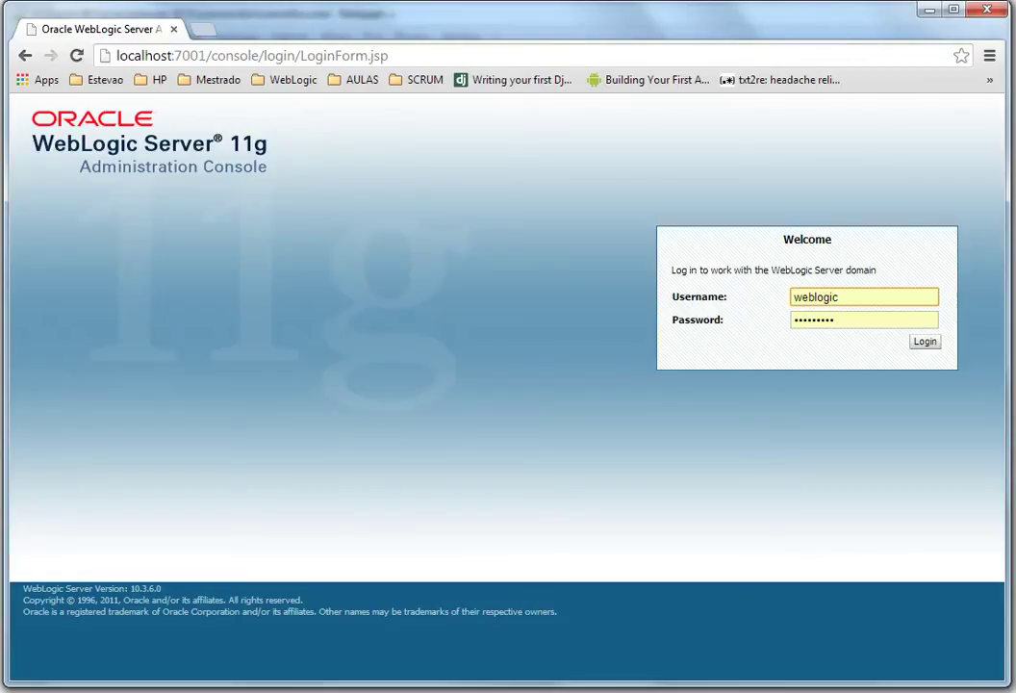
pyautogui.click(931, 349)
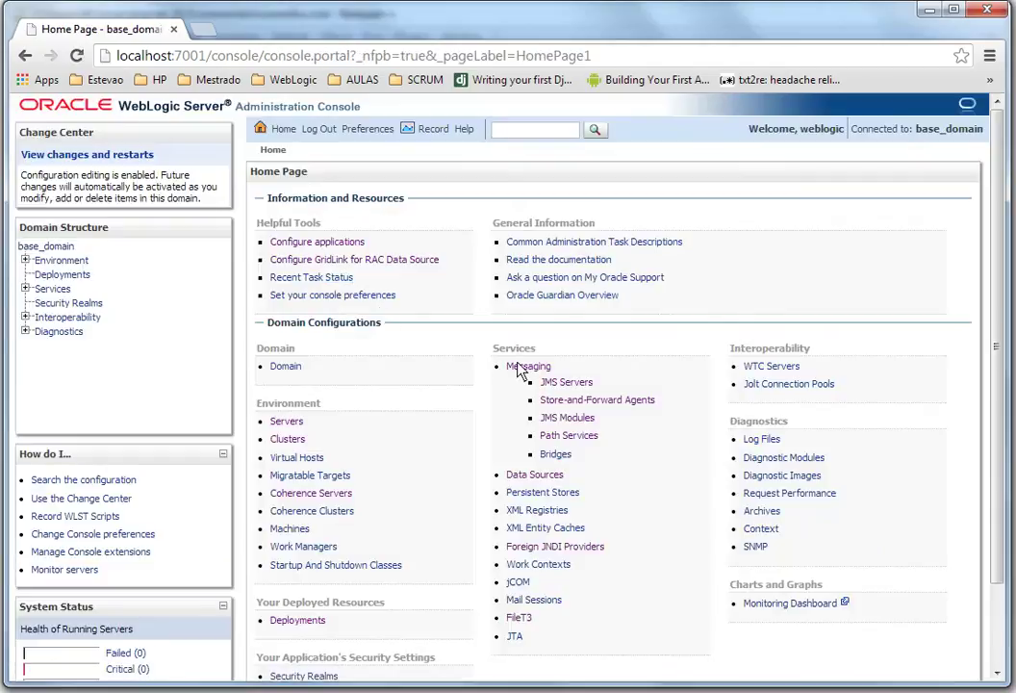
pyautogui.click(535, 476)
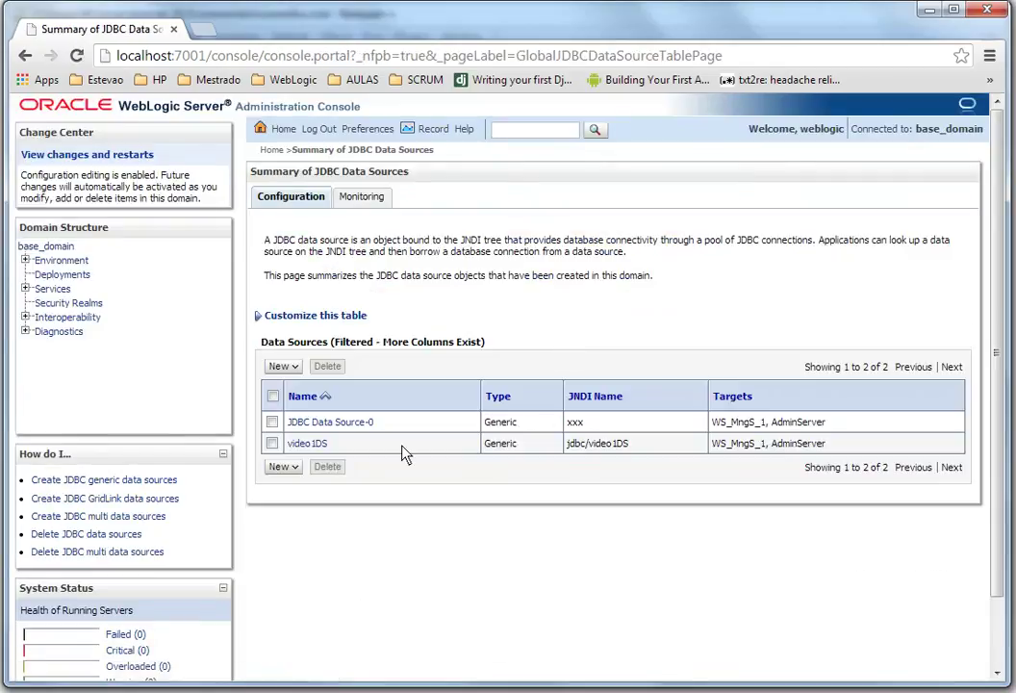
pyautogui.click(318, 444)
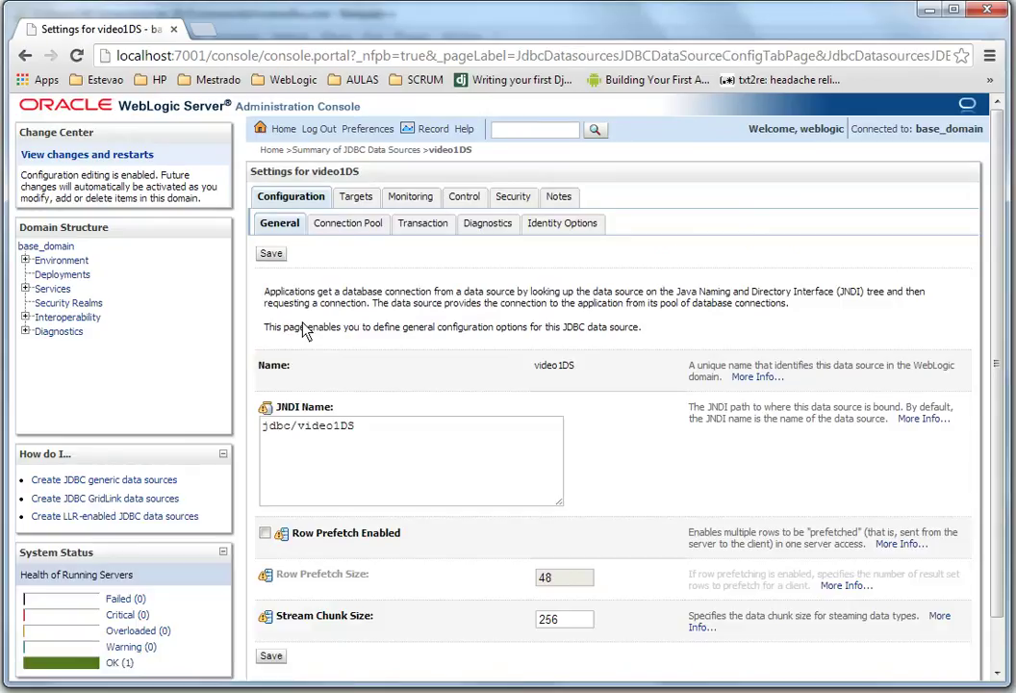
# Step: Test the video1DS data source on AdminServer from its monitoring settings
pyautogui.click(410, 200)
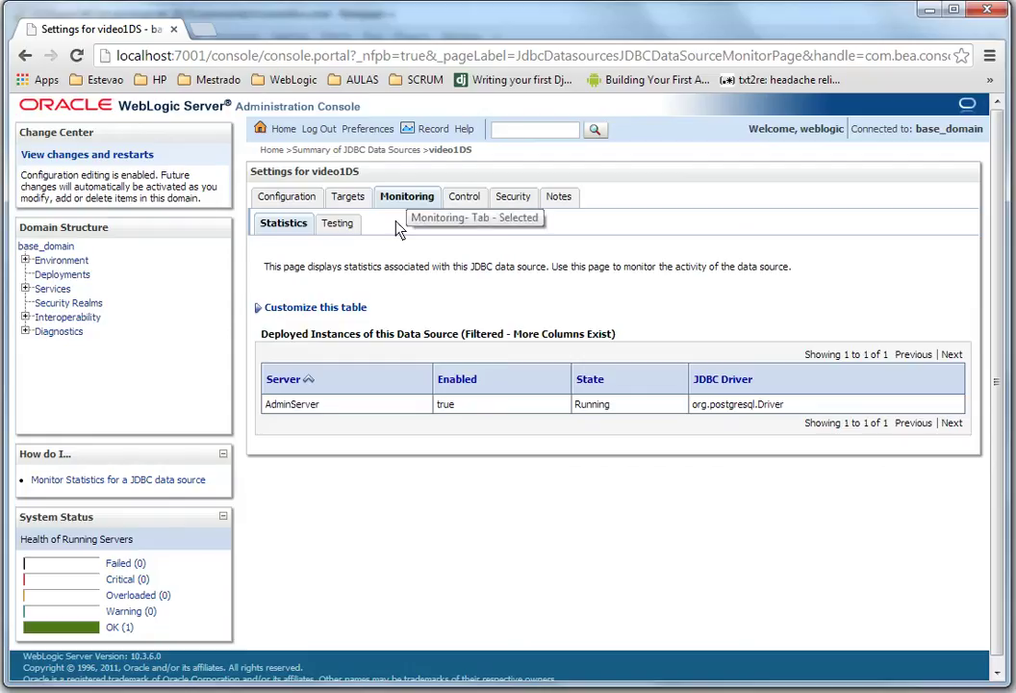
pyautogui.click(336, 227)
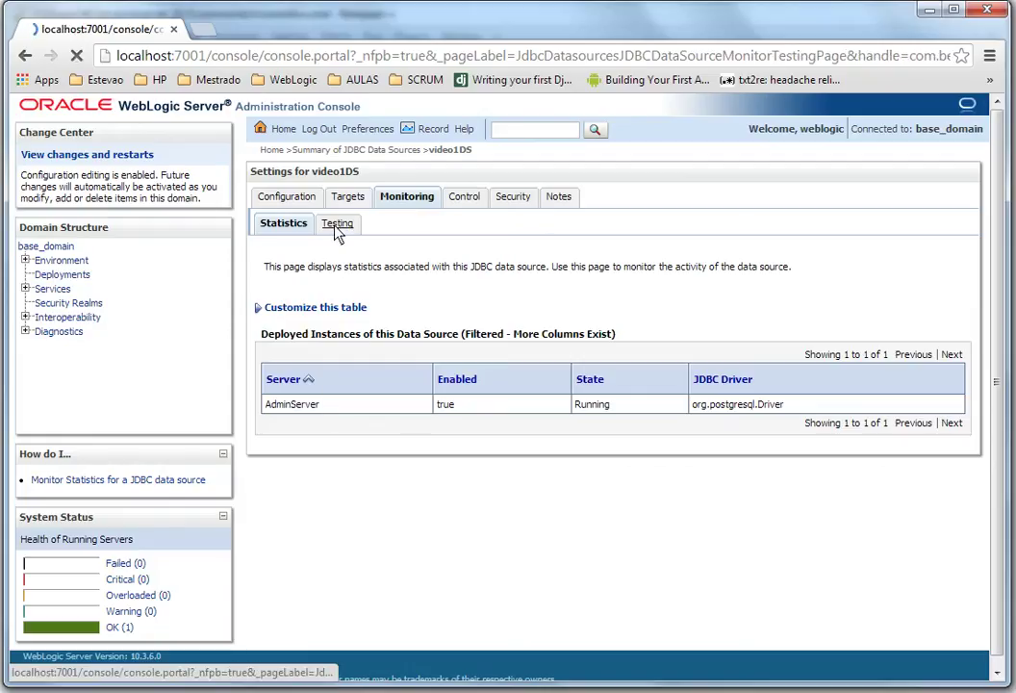
pyautogui.click(271, 414)
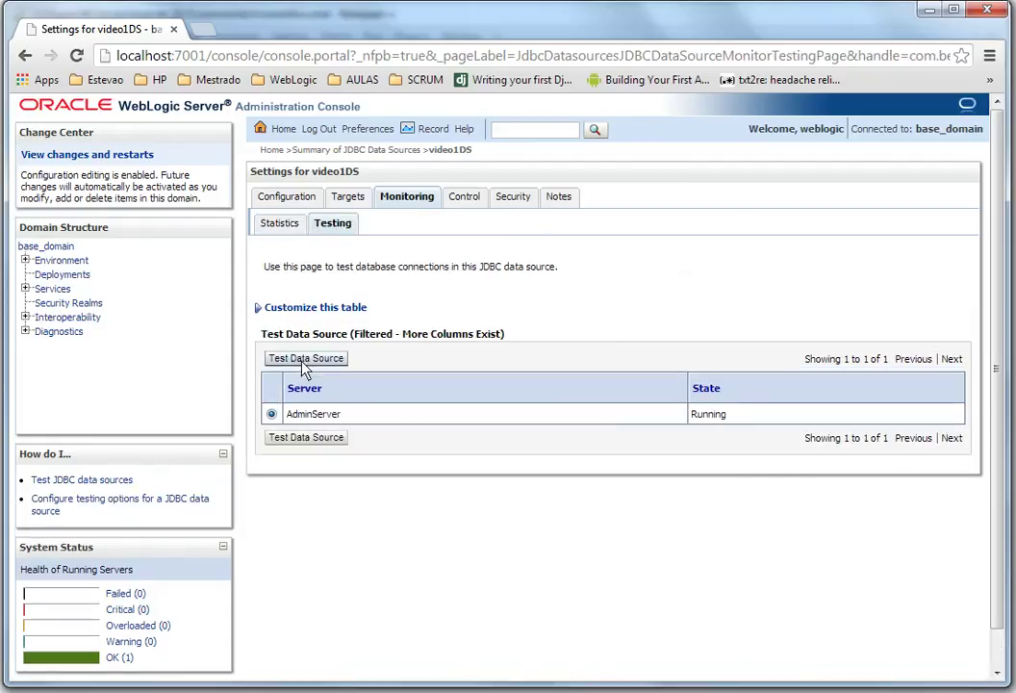
pyautogui.click(304, 360)
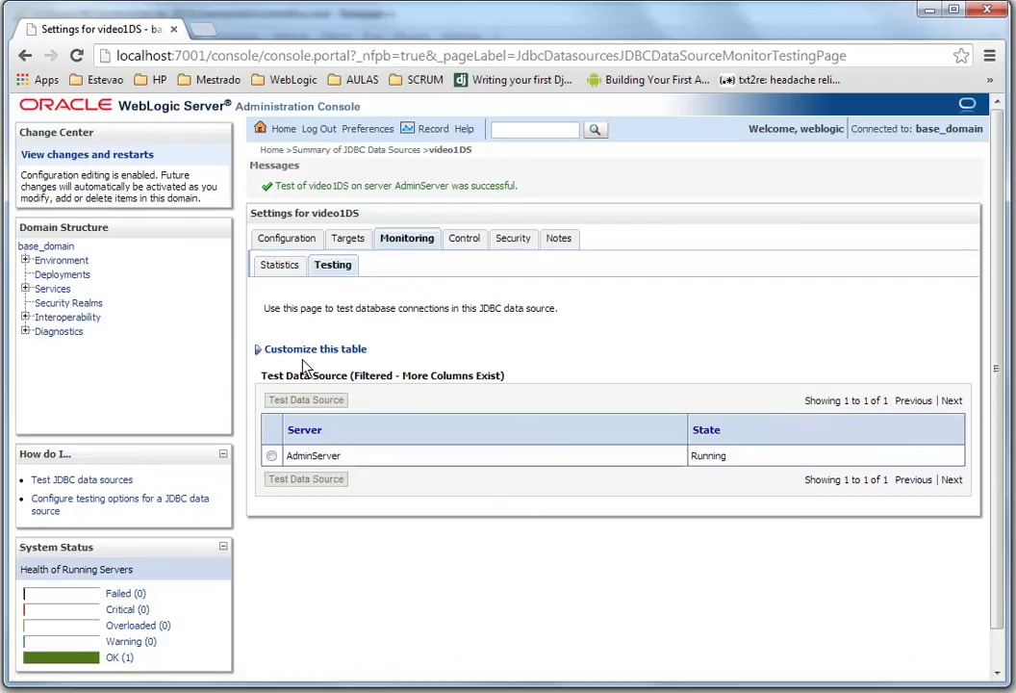
# Step: Review the general configuration settings of the video1DS data source
pyautogui.click(287, 241)
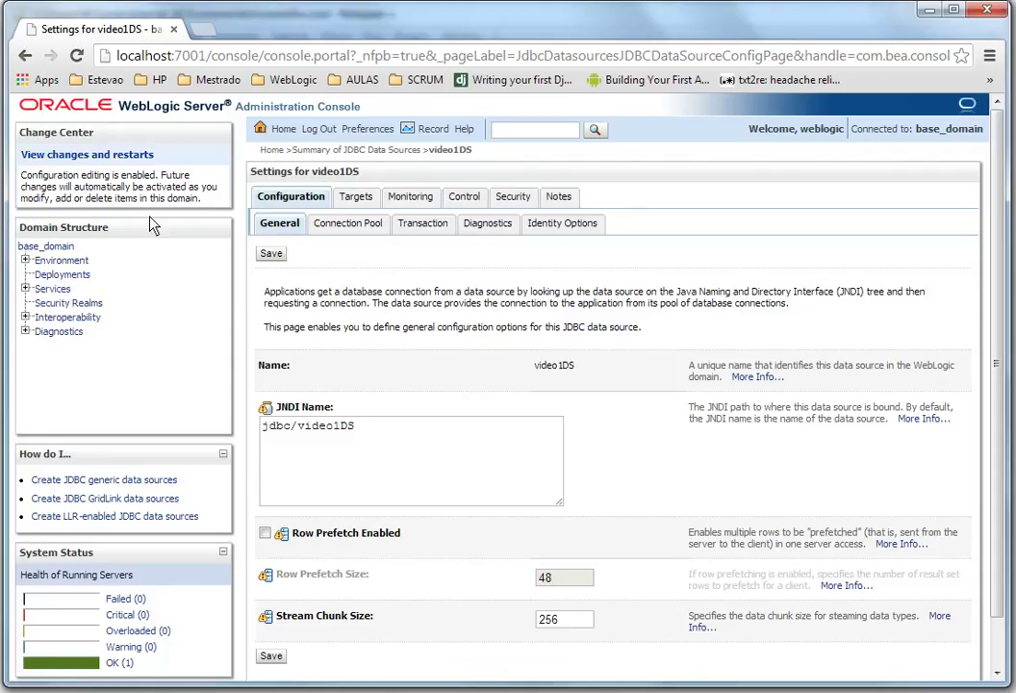
pyautogui.scroll(-1, 374, 272)
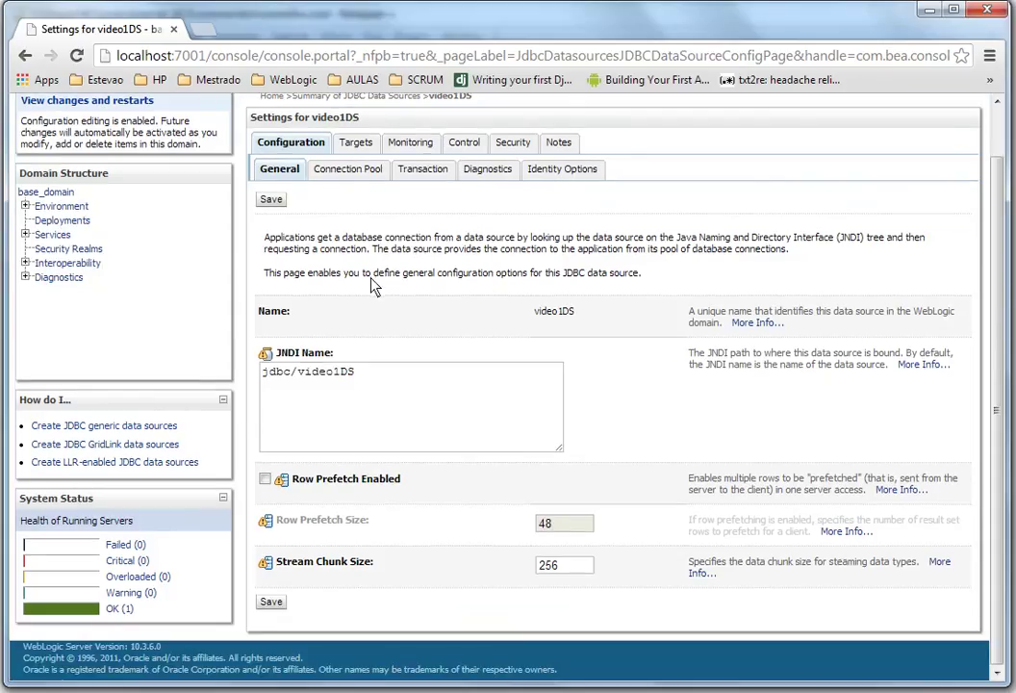
pyautogui.scroll(1, 375, 274)
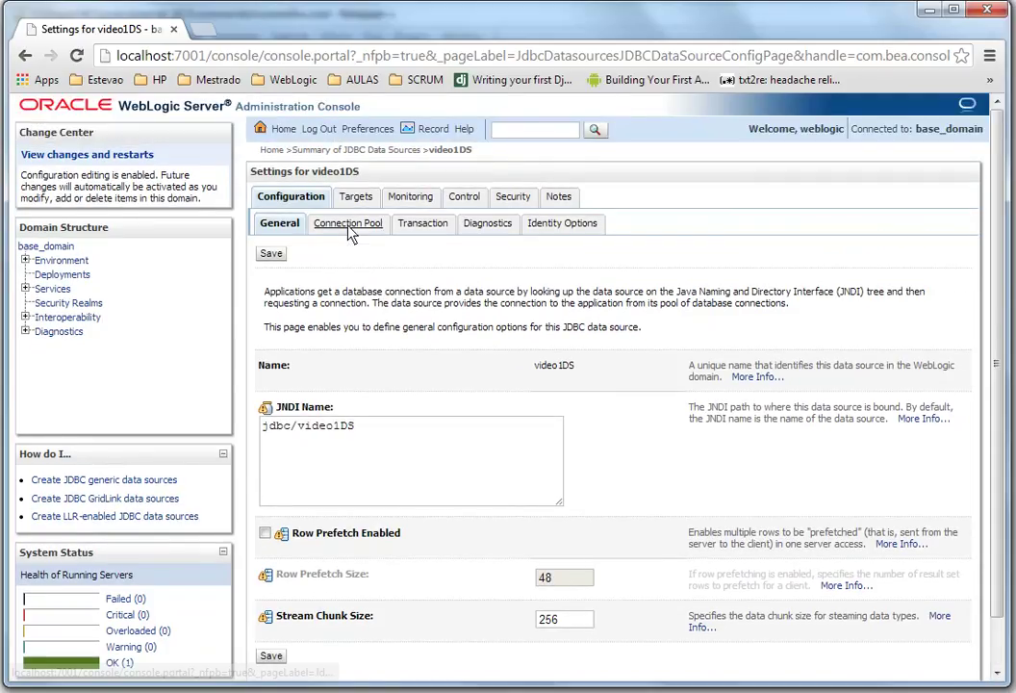
# Step: Start a new JDBC data source from the Data Sources summary in the domain structure and name it Vide2DS
pyautogui.click(27, 289)
pyautogui.click(86, 318)
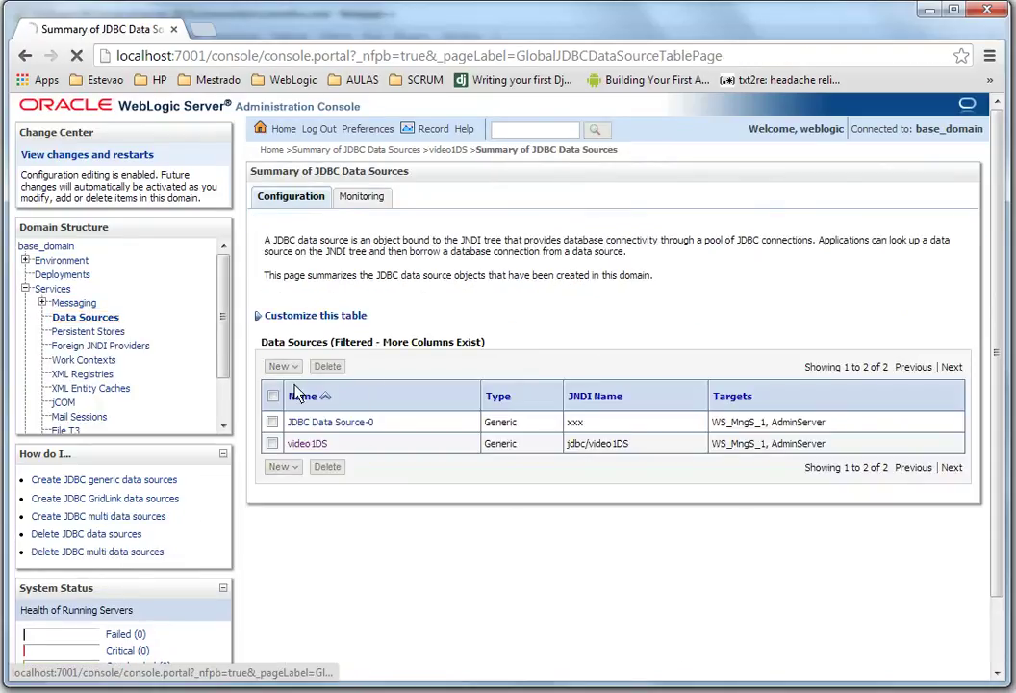
pyautogui.moveTo(535, 341); pyautogui.dragTo(352, 344)
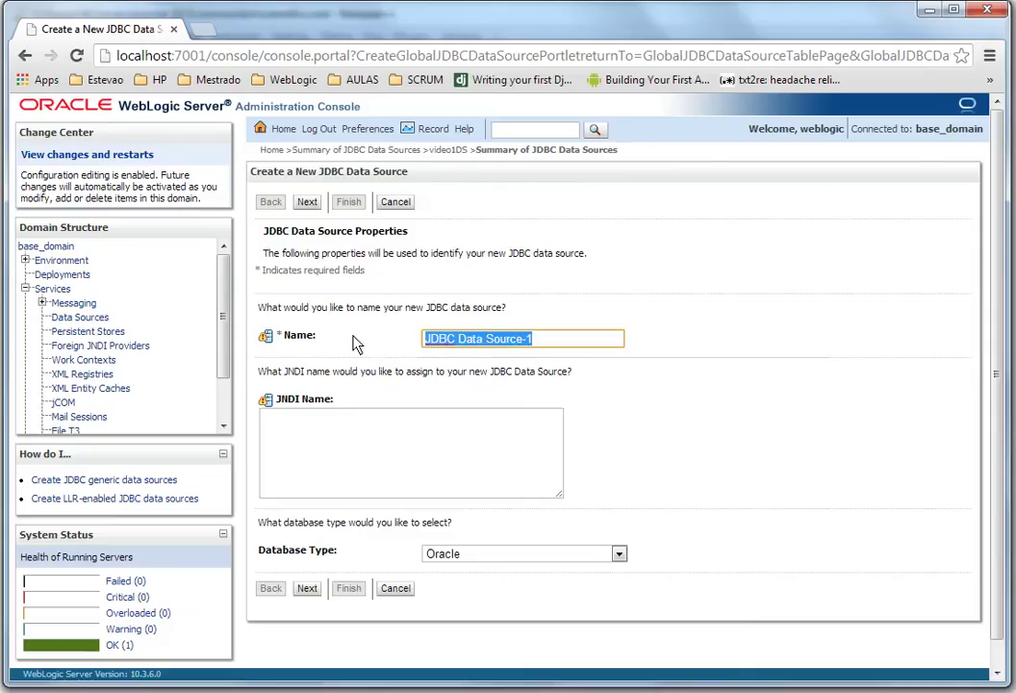
pyautogui.write('Vide2')
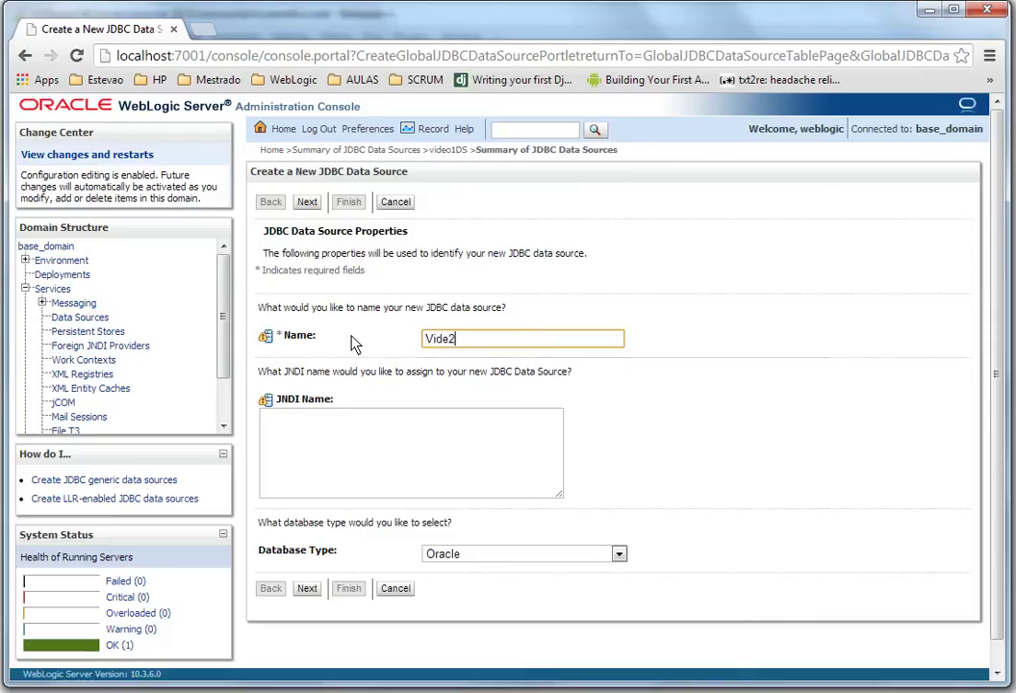
pyautogui.write('DS')
pyautogui.press('Tab')
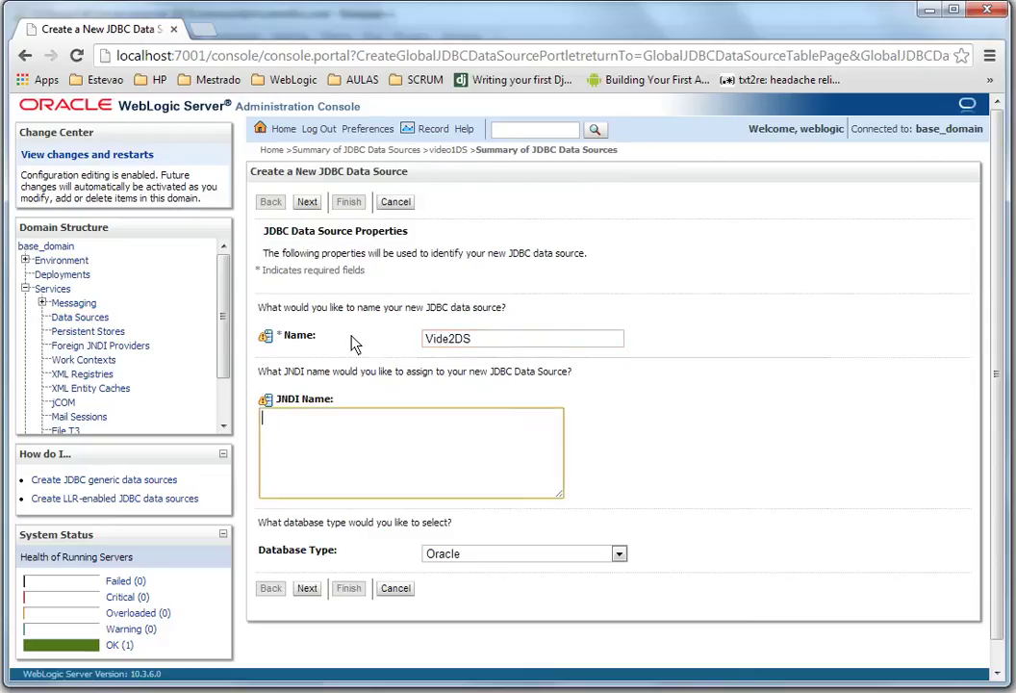
# Step: Set the new data source's JNDI name to jdbc/video2DS
pyautogui.write('jdbc/videio')
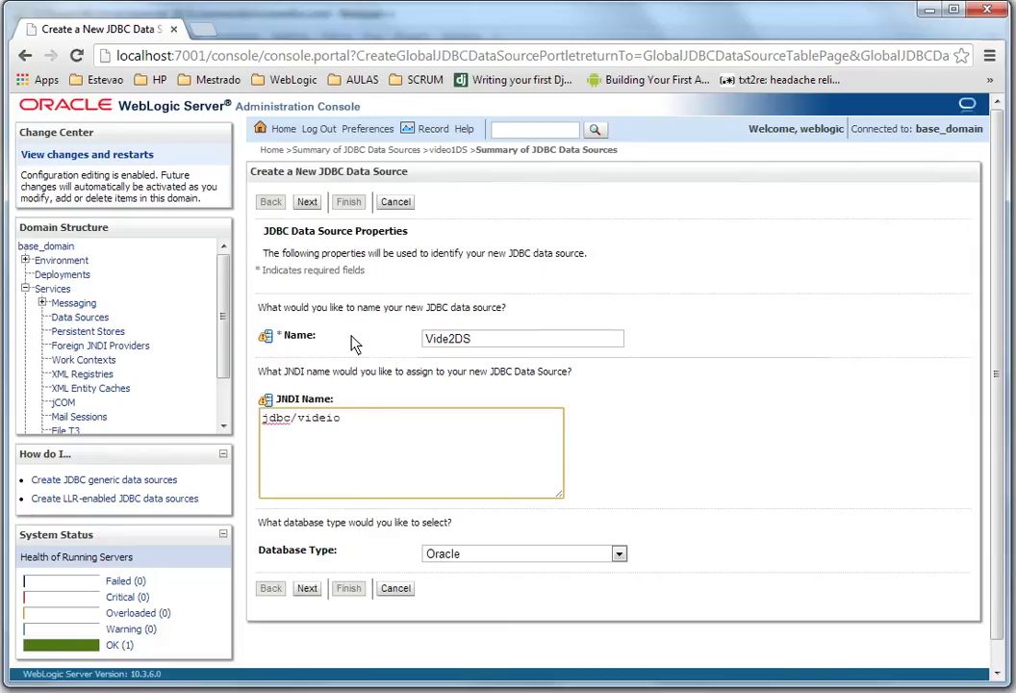
pyautogui.write('2DS')
pyautogui.press('Tab')
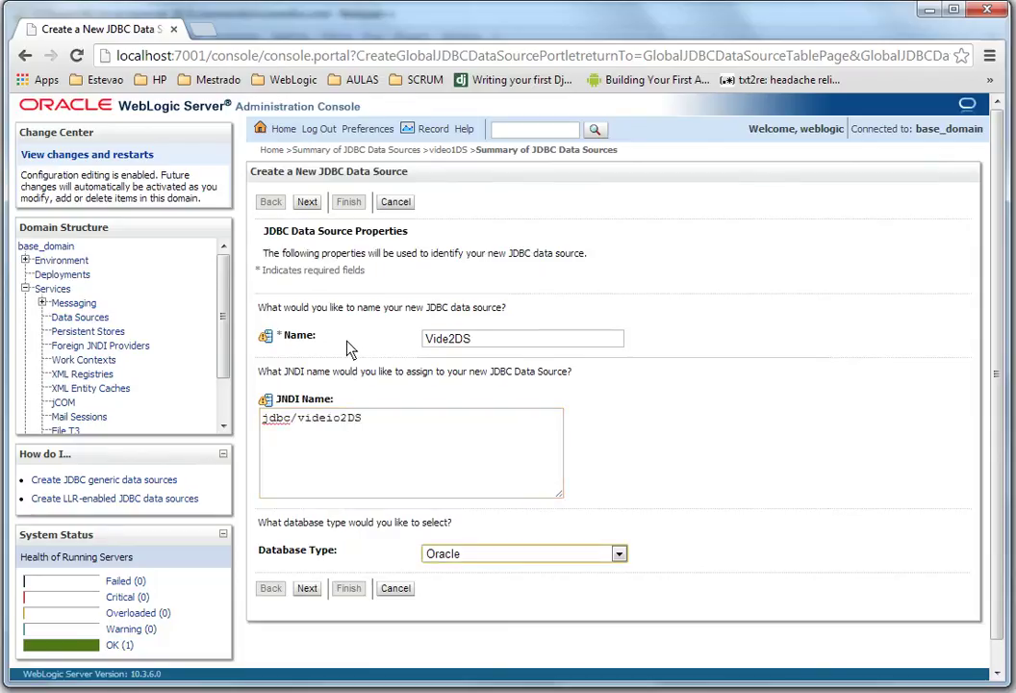
pyautogui.click(329, 436)
pyautogui.press('BackSpace')
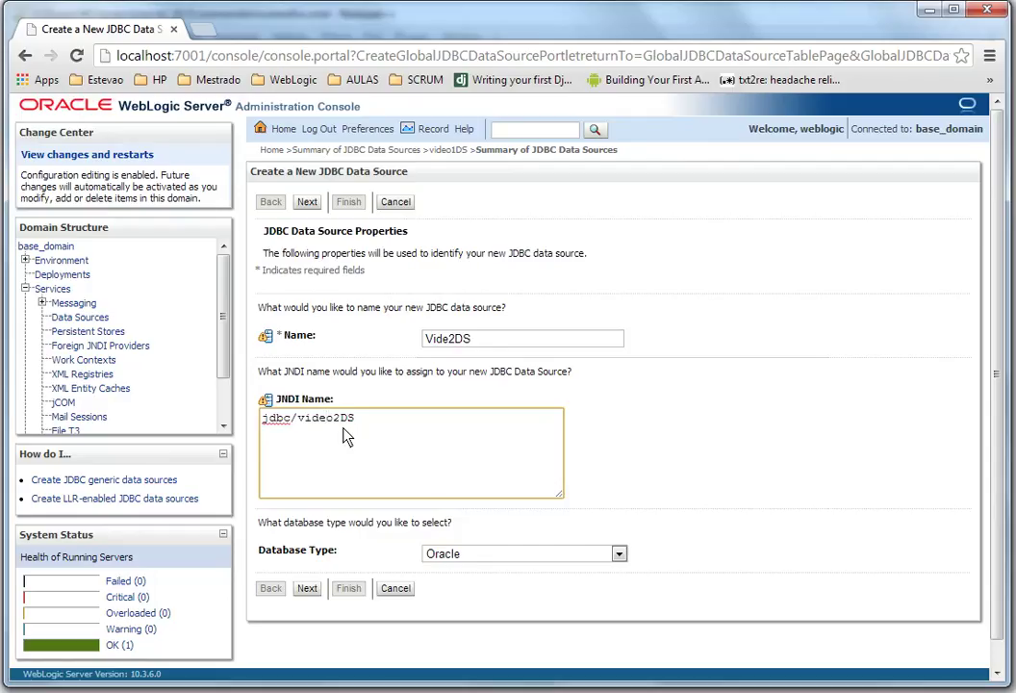
# Step: Choose PostgreSQL as the database type and proceed to the connection properties, keeping PostgreSQL's Driver (Type 4) Versions:Any and One-Phase Commit
pyautogui.click(481, 554)
pyautogui.scroll(-2, 508, 510)
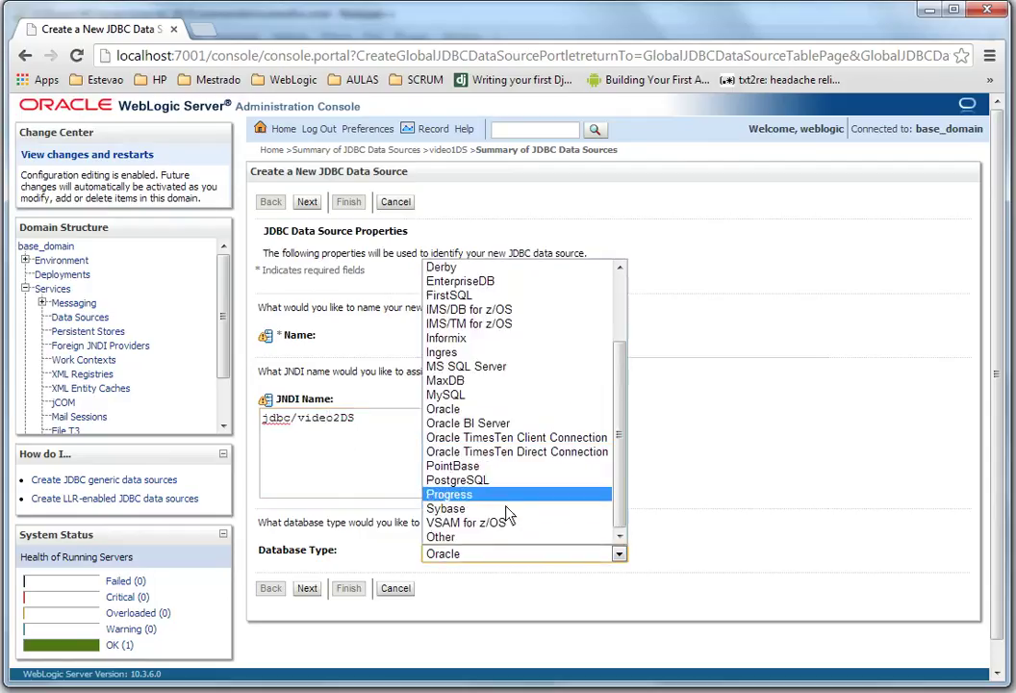
pyautogui.click(481, 479)
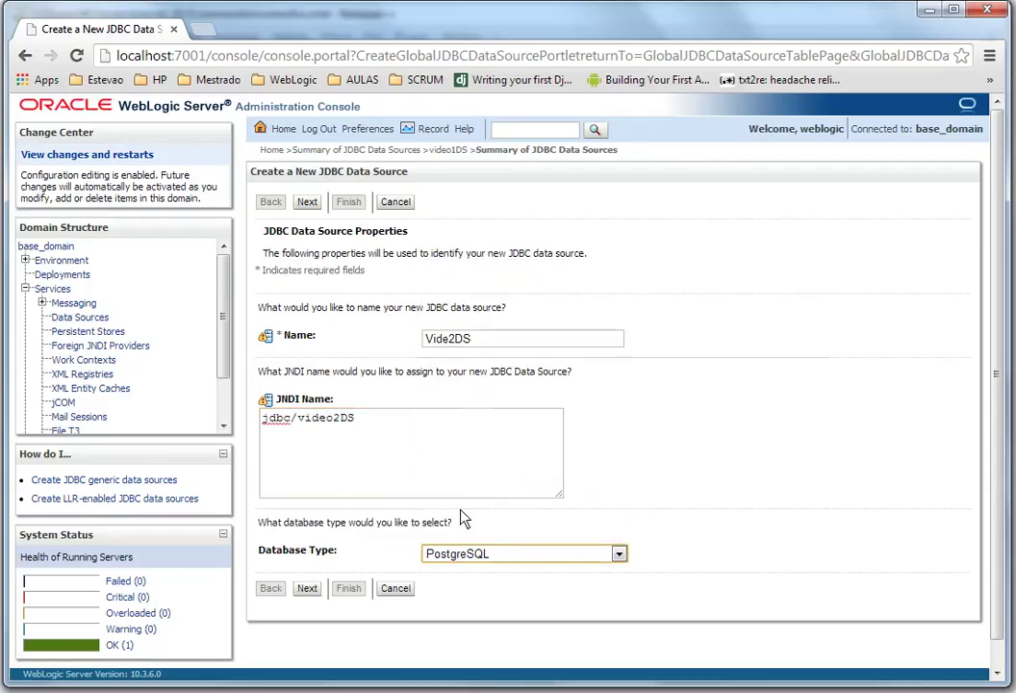
pyautogui.click(307, 587)
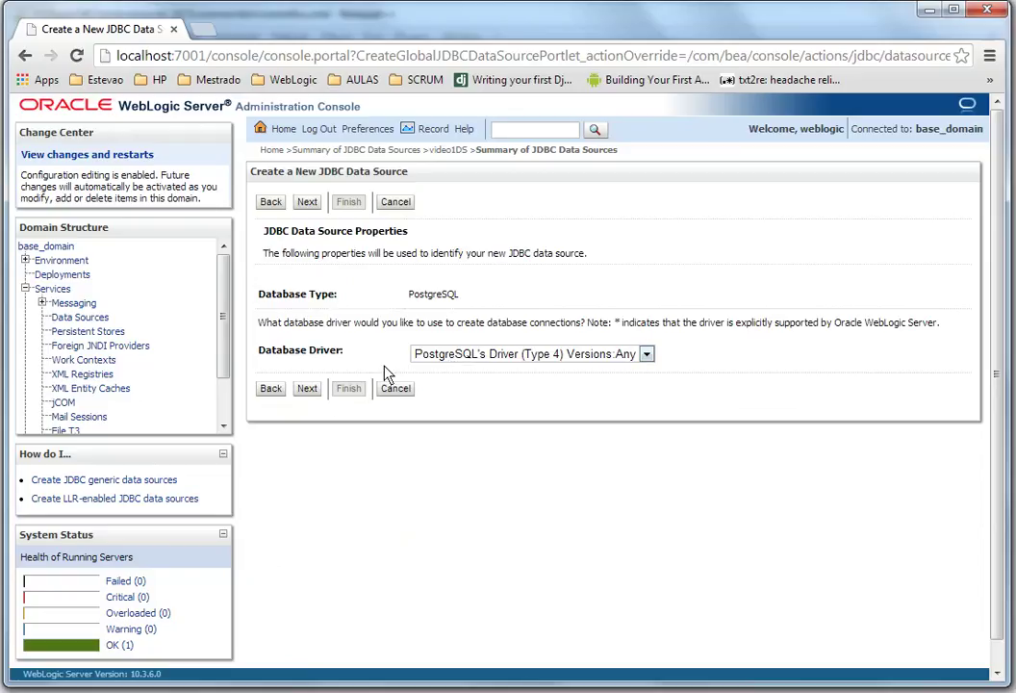
pyautogui.click(307, 389)
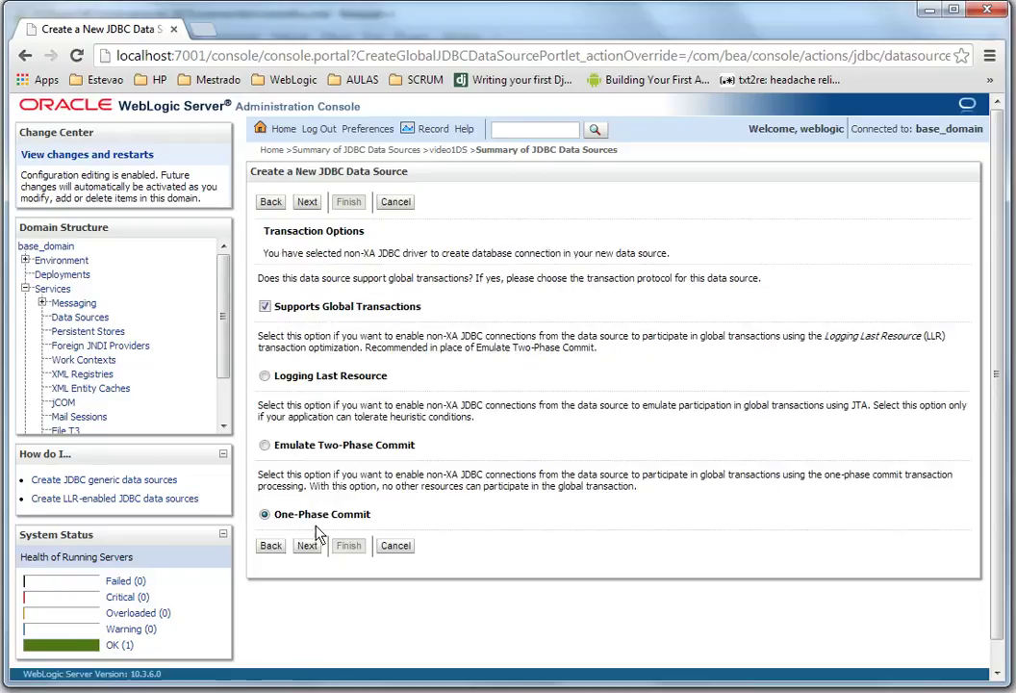
pyautogui.click(315, 546)
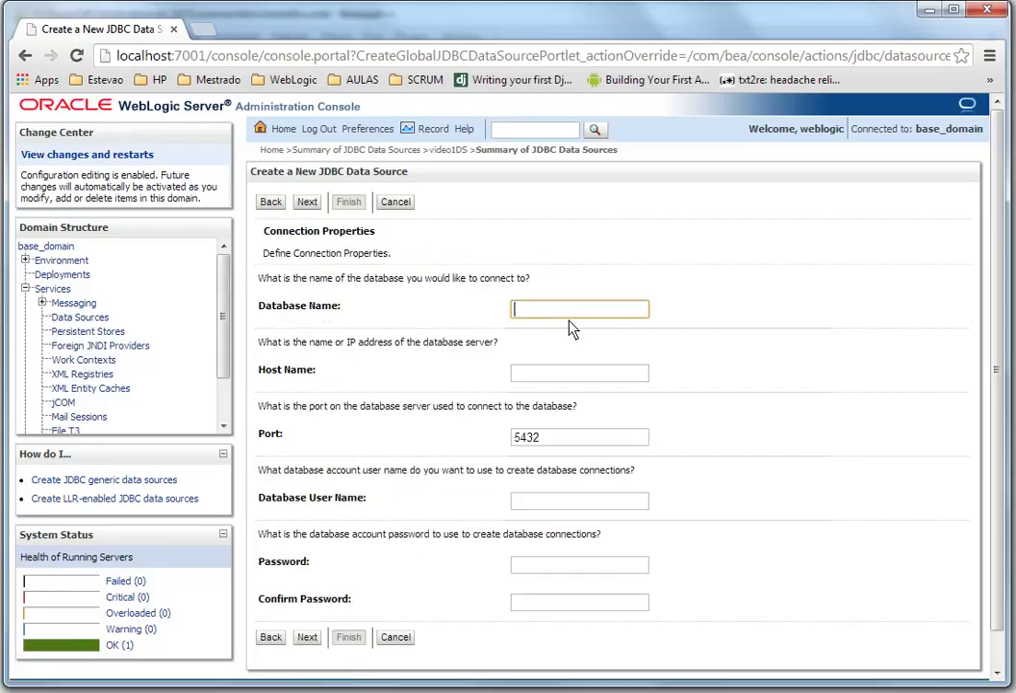
# Step: Enter video1 as the database name and localhost as the host name, keeping port 5432
pyautogui.write('vide1')
pyautogui.press('BackSpace')
pyautogui.hotkey('ctrl', 'a')
pyautogui.click(563, 373)
pyautogui.write('lcoa')
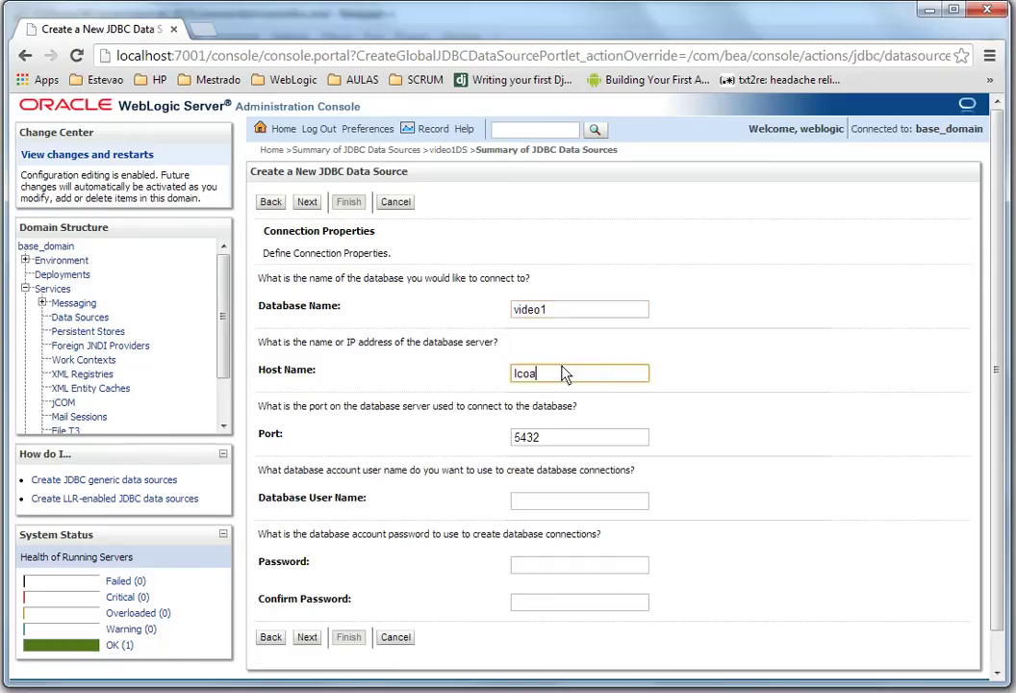
pyautogui.press('BackSpace')
pyautogui.press('BackSpace')
pyautogui.press('BackSpace')
pyautogui.write('o')
pyautogui.press('Down')
pyautogui.press('Tab')
pyautogui.press('Tab')
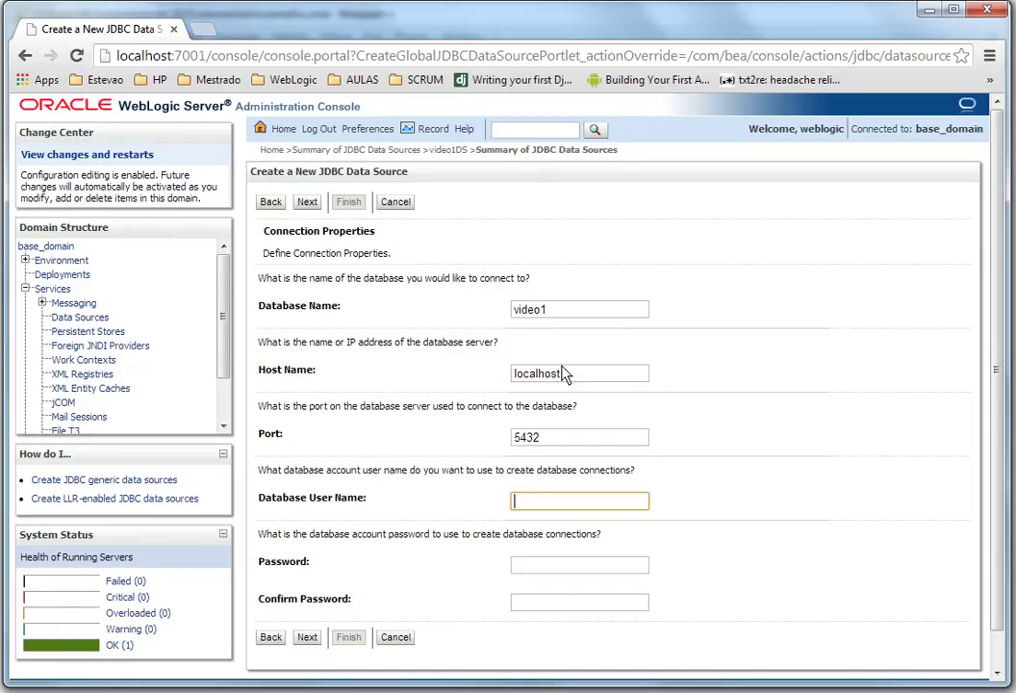
# Step: Enter postgres as the database user name, fill in and confirm the account password, and proceed to the connection test page
pyautogui.write('postgres')
pyautogui.press('Tab')
pyautogui.hotkey('shift', 'Tab')
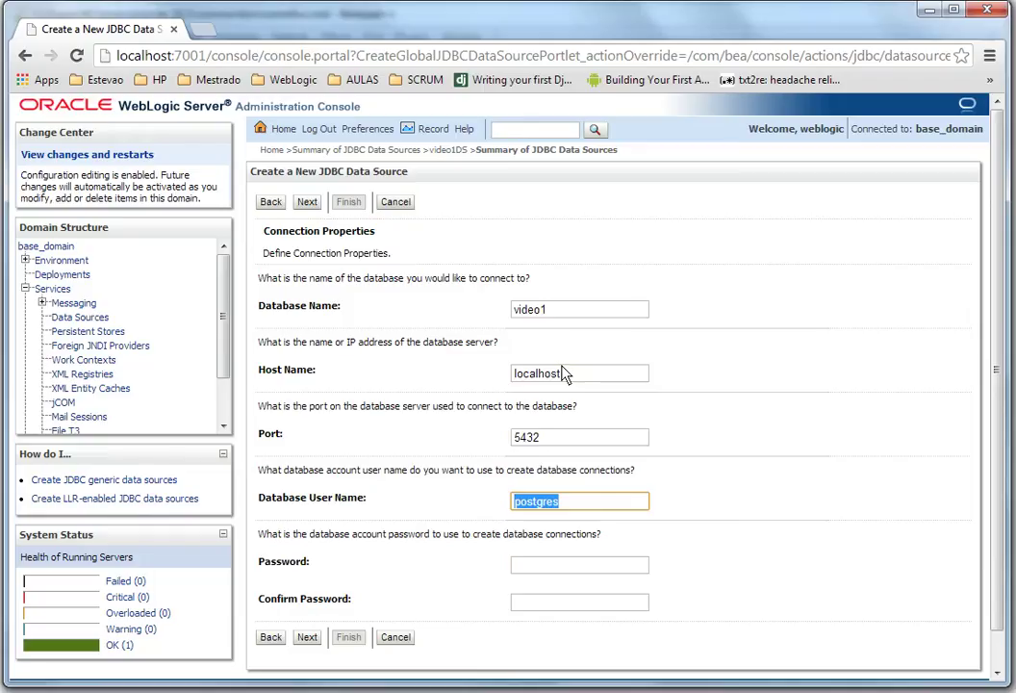
pyautogui.press('Tab')
pyautogui.write('postgres')
pyautogui.press('Tab')
pyautogui.write('postgres')
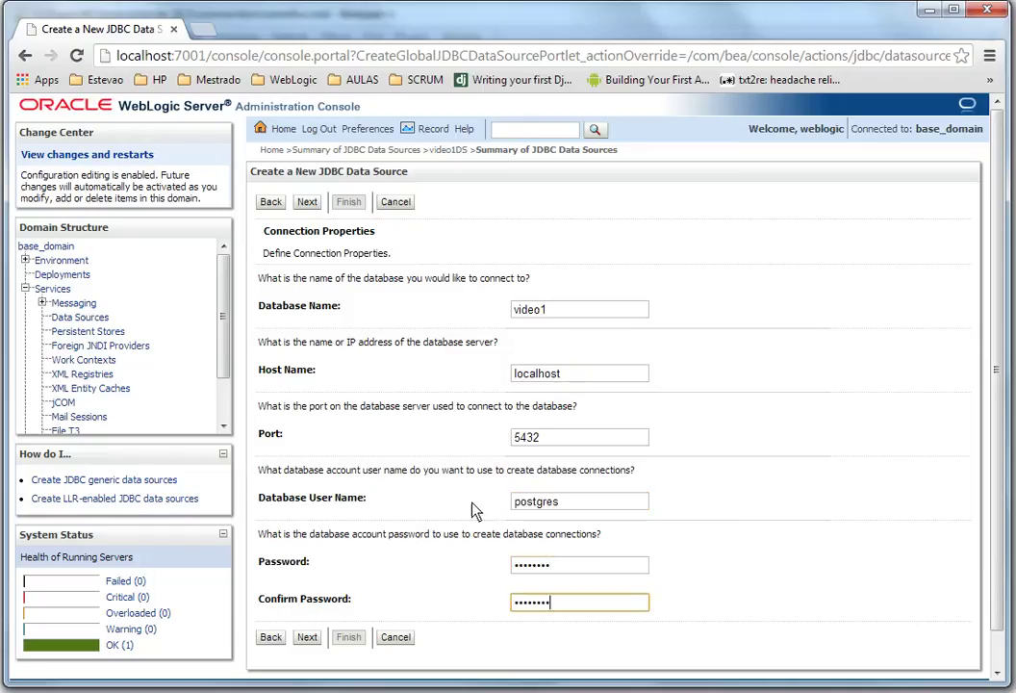
pyautogui.click(308, 638)
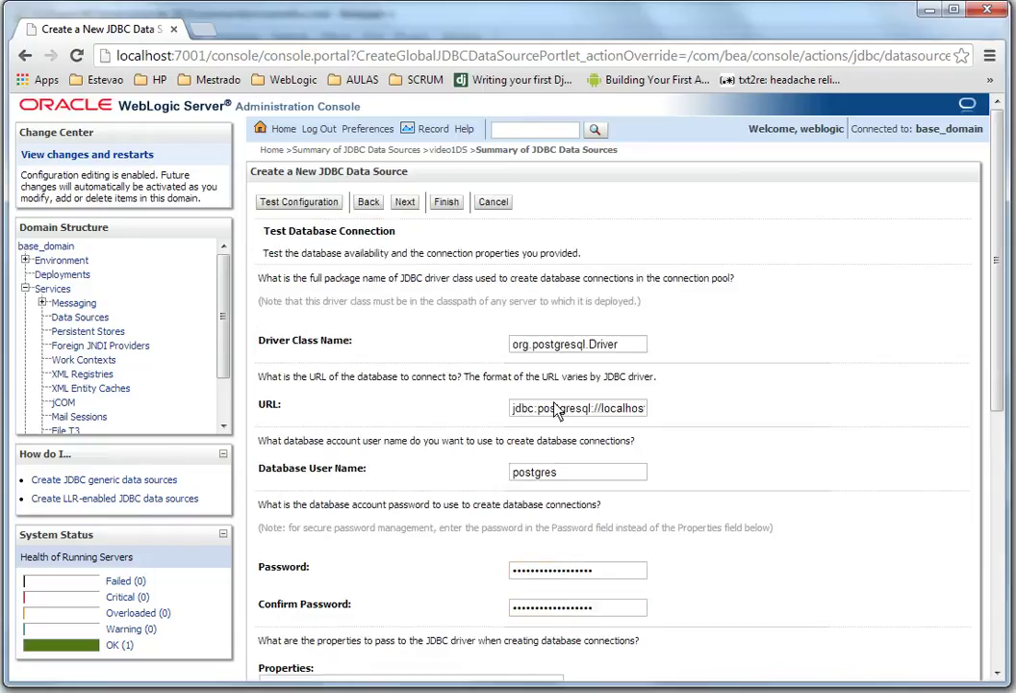
# Step: Re-enter the database account password and its confirmation on the connection test page
pyautogui.moveTo(556, 412); pyautogui.dragTo(654, 420)
pyautogui.press('Tab')
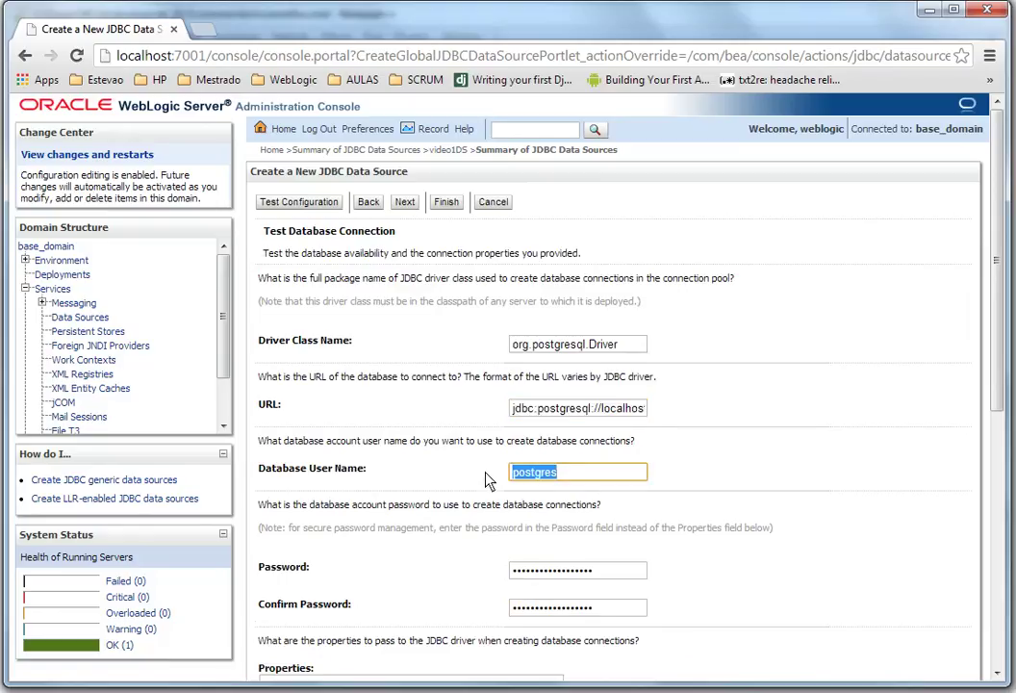
pyautogui.press('Tab')
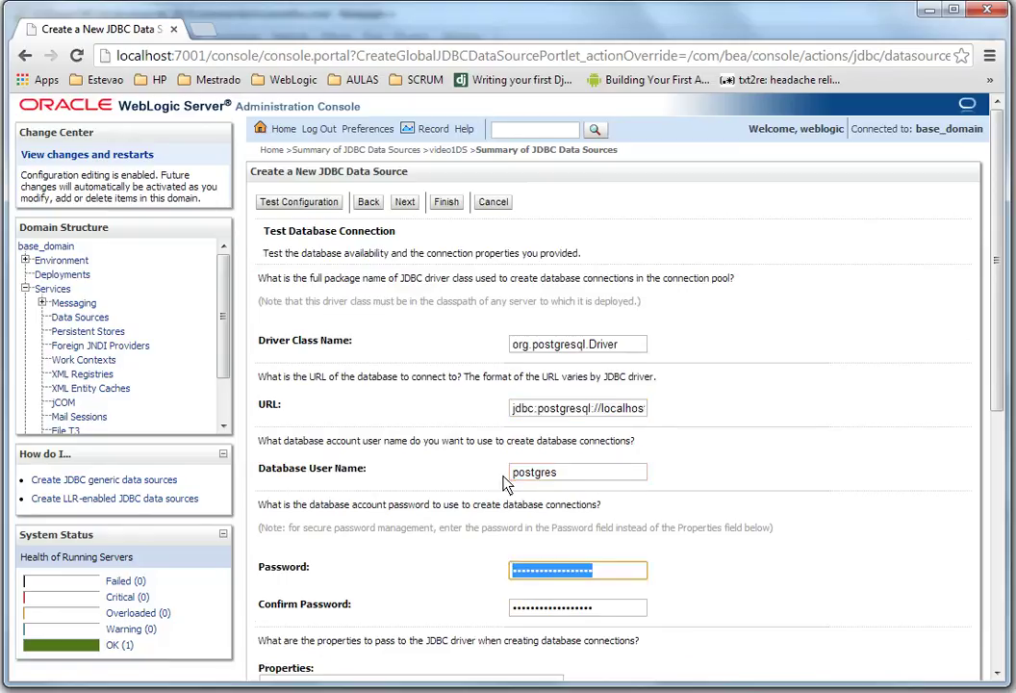
pyautogui.write('postgres')
pyautogui.press('Tab')
pyautogui.write('postgres')
pyautogui.scroll(-3, 508, 478)
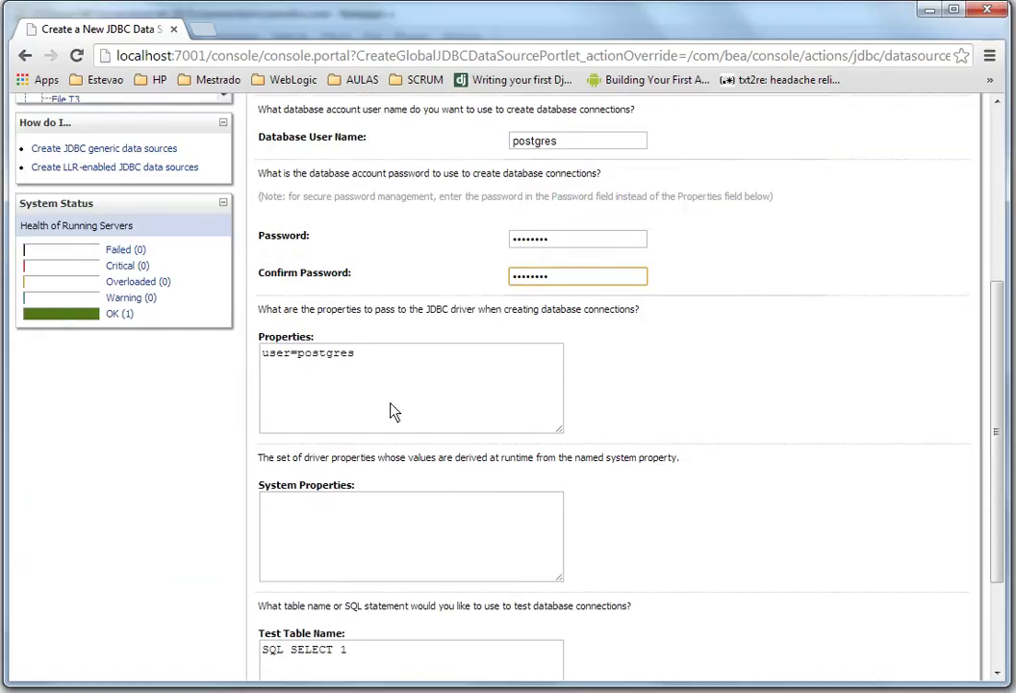
# Step: Set the test table name to table1 and test the data source configuration
pyautogui.scroll(-2, 395, 410)
pyautogui.click(362, 504)
pyautogui.hotkey('ctrl', 'a')
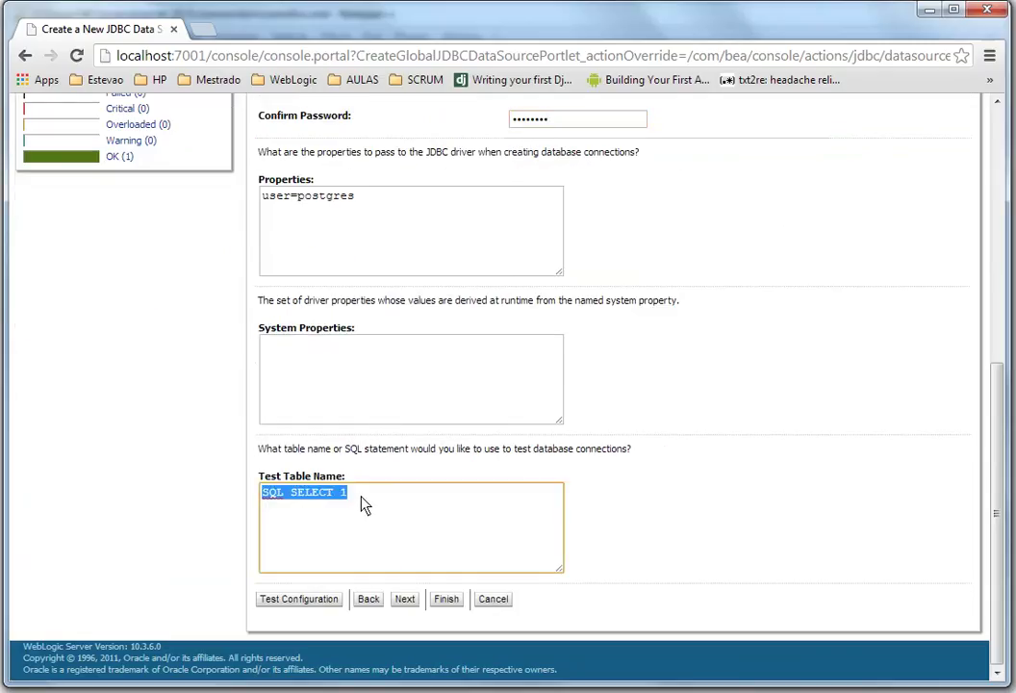
pyautogui.write('table')
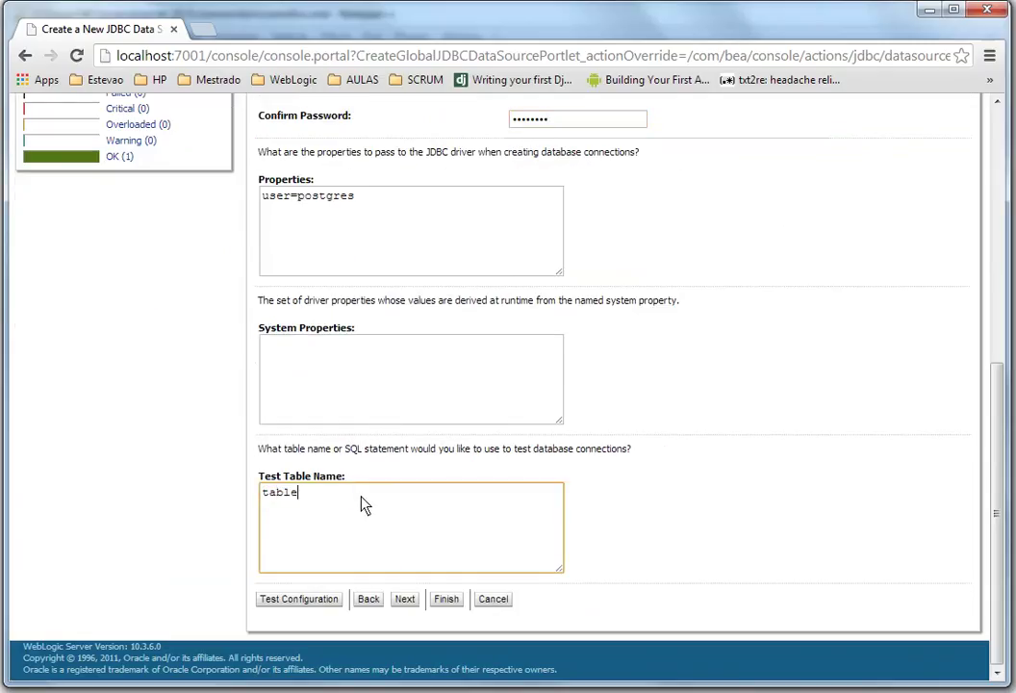
pyautogui.write('1')
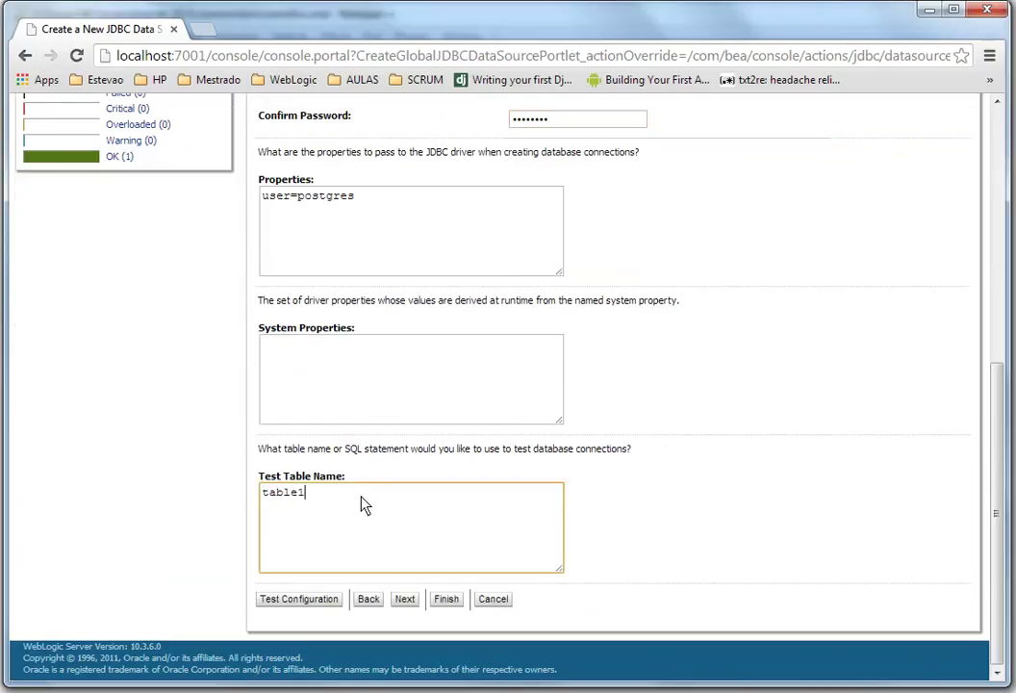
pyautogui.click(324, 599)
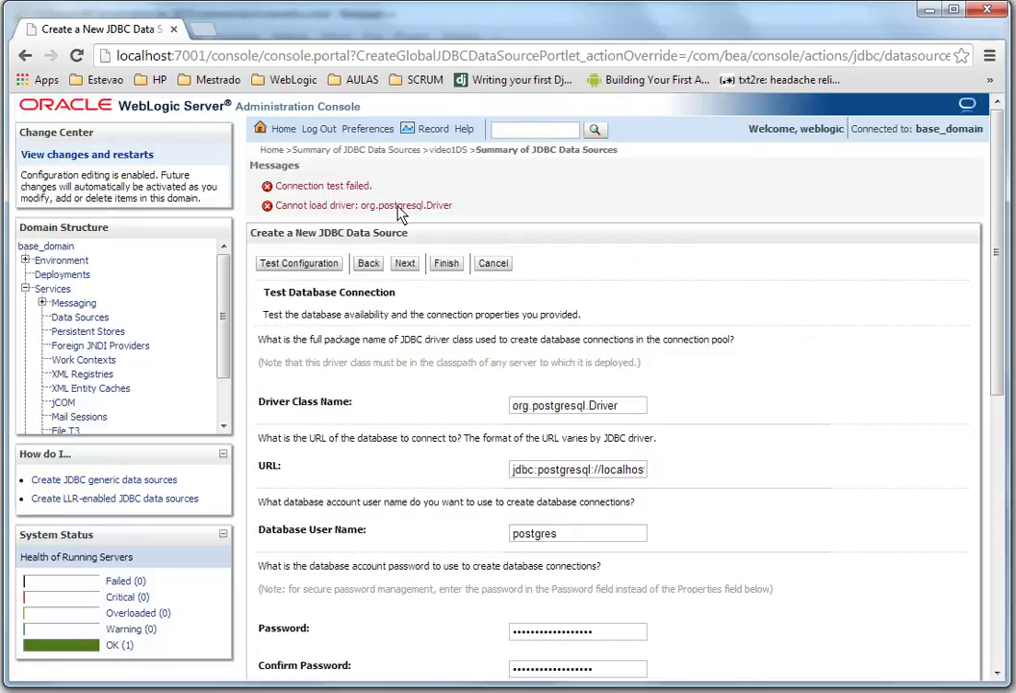
pyautogui.moveTo(448, 207); pyautogui.dragTo(360, 207)
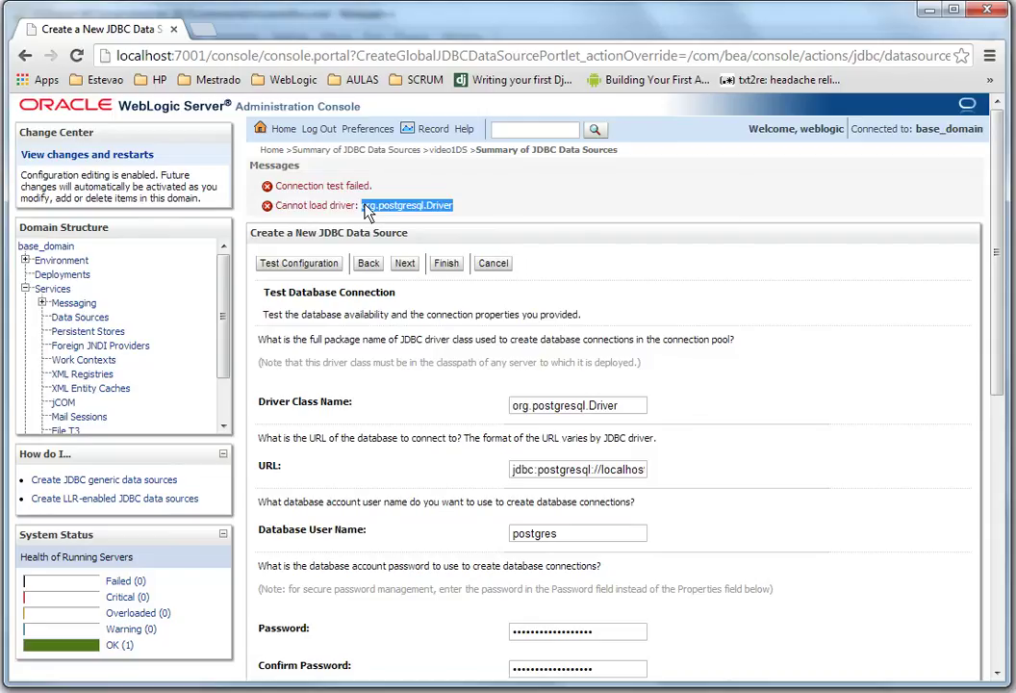
# Step: Switch to commEnv.cmd in Notepad++ and append ;%WL_HOME%\server\lib\postgresql-9.2-1003.jdbc4.jar to the end of the classpath on line 160
pyautogui.hotkey('alt', 'Tab')
pyautogui.hotkey('alt', 'Tab')
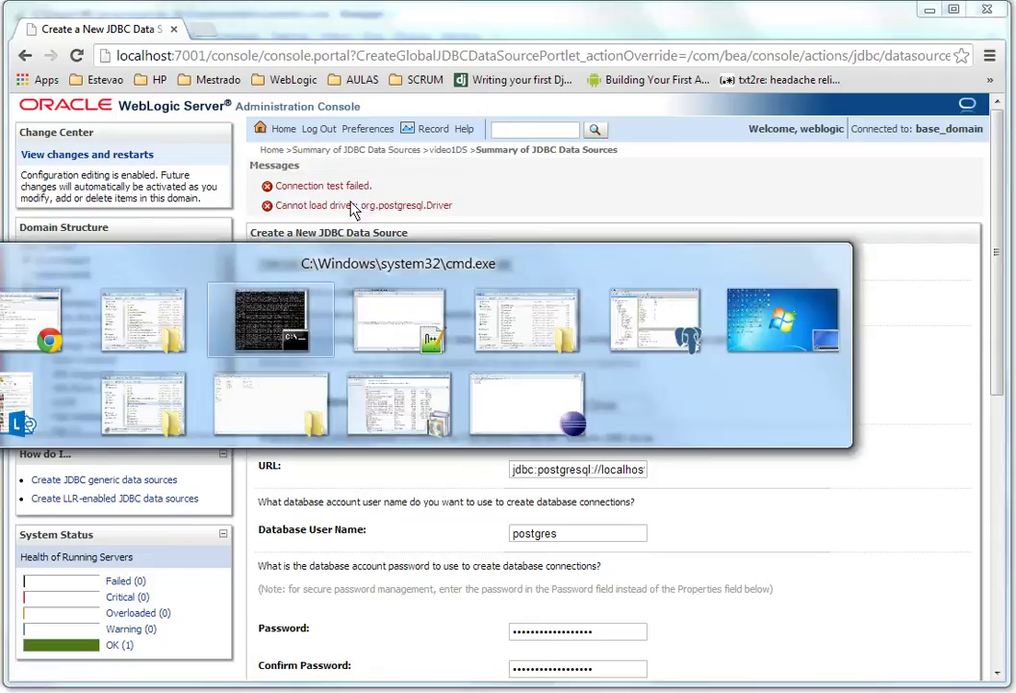
pyautogui.hotkey('alt', 'shift', 'Tab')
pyautogui.hotkey('alt', 'Tab')
pyautogui.hotkey('alt', 'Tab')
pyautogui.click(612, 253)
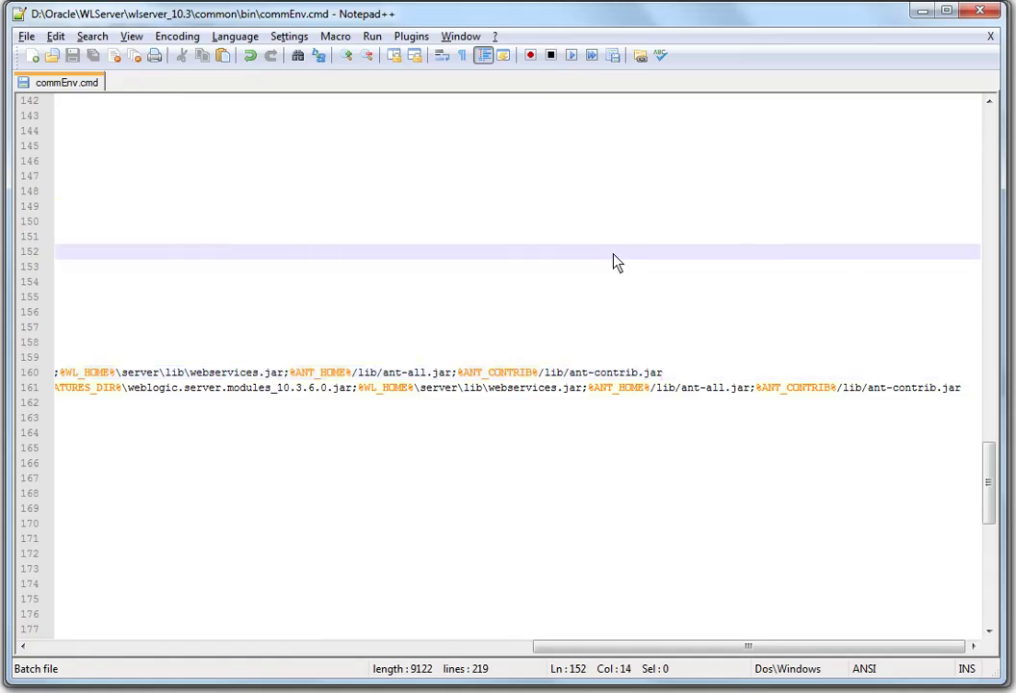
pyautogui.press('Down')
pyautogui.press('Down')
pyautogui.press('Down')
pyautogui.press('Down')
pyautogui.press('Down')
pyautogui.press('Down')
pyautogui.press('Down')
pyautogui.press('Down')
pyautogui.press('End')
pyautogui.write(';')
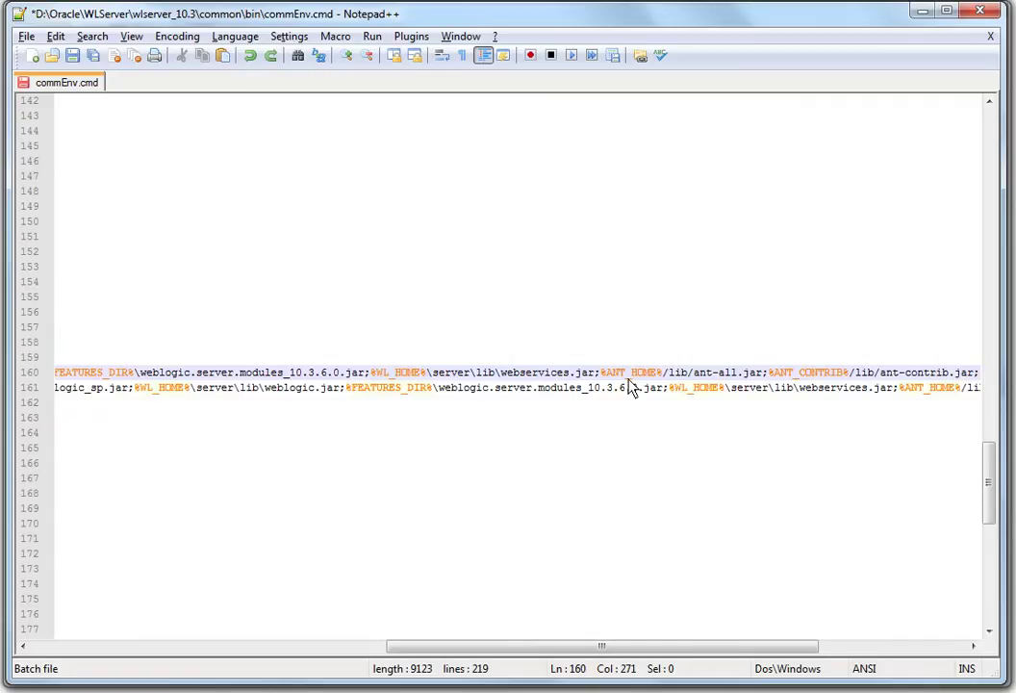
pyautogui.moveTo(406, 651); pyautogui.dragTo(642, 661)
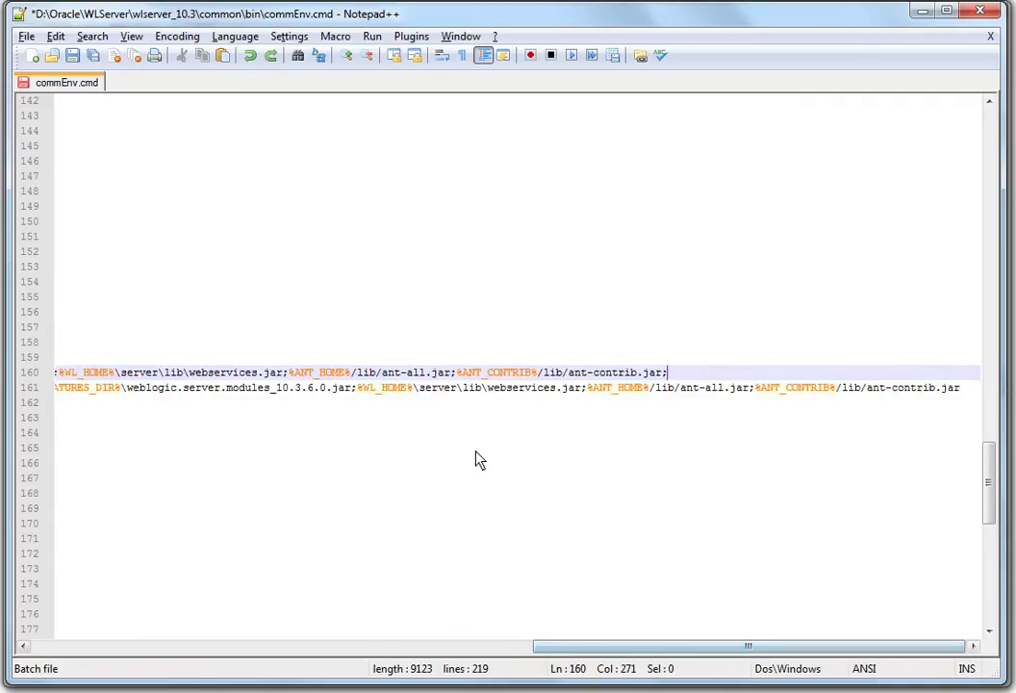
pyautogui.write('%WL_HOME%\\server\\lib\\postgresql-9.2-1003.jdbc4.jar')
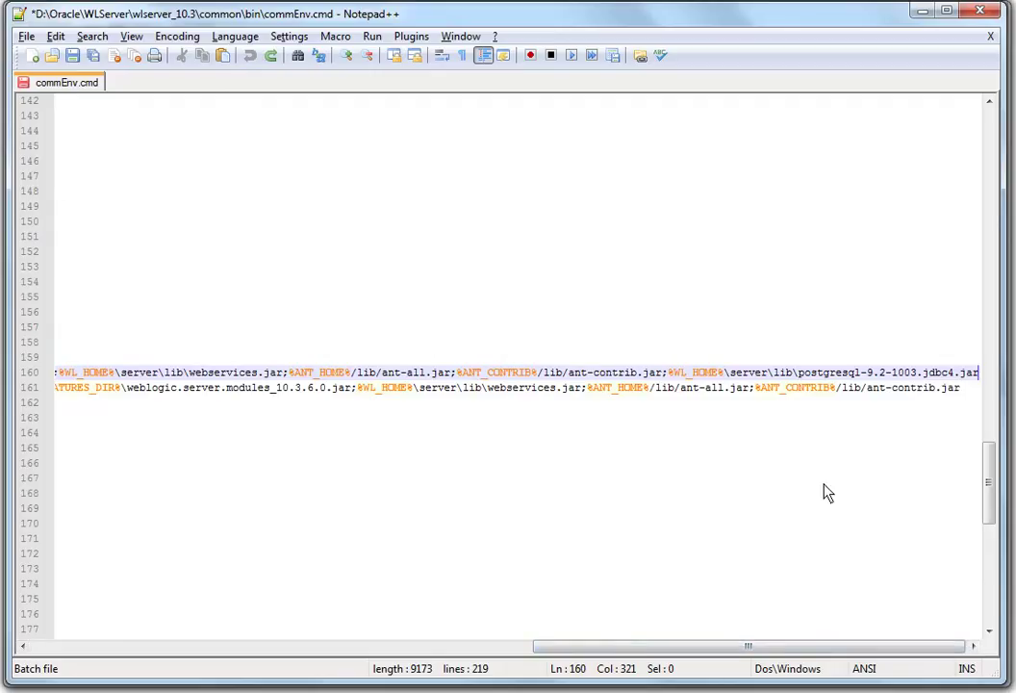
# Step: Save commEnv.cmd with the added PostgreSQL driver entry and close the text editor
pyautogui.hotkey('ctrl', 'shift', 'Left')
pyautogui.hotkey('ctrl', 'shift', 'Left')
pyautogui.hotkey('ctrl', 'shift', 'Left')
pyautogui.hotkey('ctrl', 'shift', 'Left')
pyautogui.hotkey('ctrl', 'shift', 'Left')
pyautogui.hotkey('ctrl', 'shift', 'Left')
pyautogui.hotkey('ctrl', 'shift', 'Left')
pyautogui.hotkey('ctrl', 'shift', 'Left')
pyautogui.hotkey('ctrl', 'shift', 'Left')
pyautogui.hotkey('ctrl', 'shift', 'Left')
pyautogui.hotkey('ctrl', 'shift', 'Left')
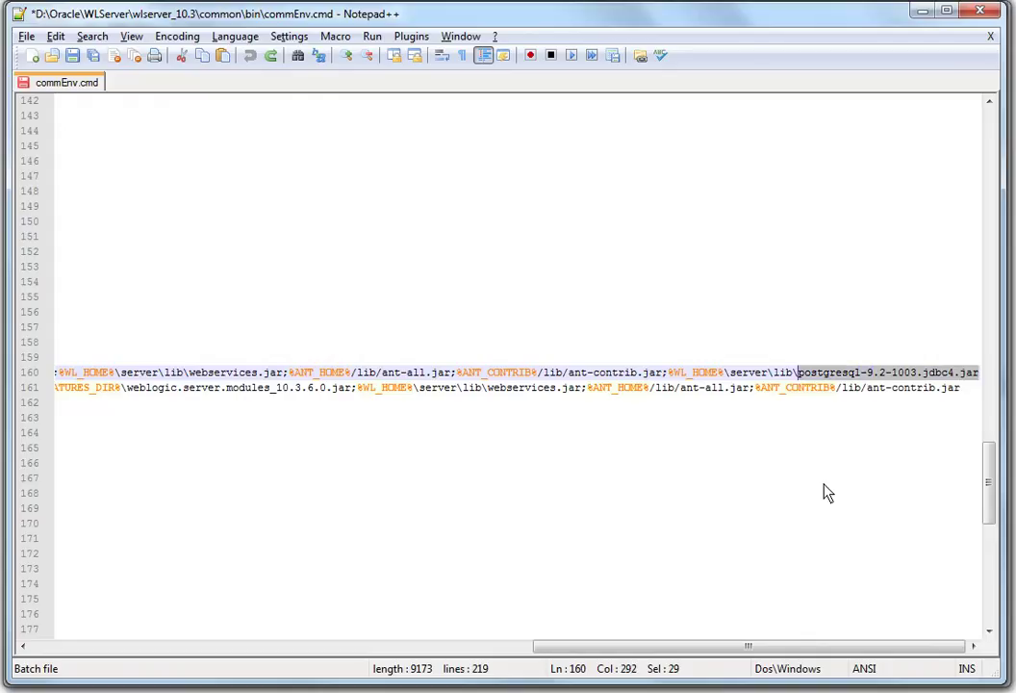
pyautogui.hotkey('ctrl', 's')
pyautogui.click(824, 485)
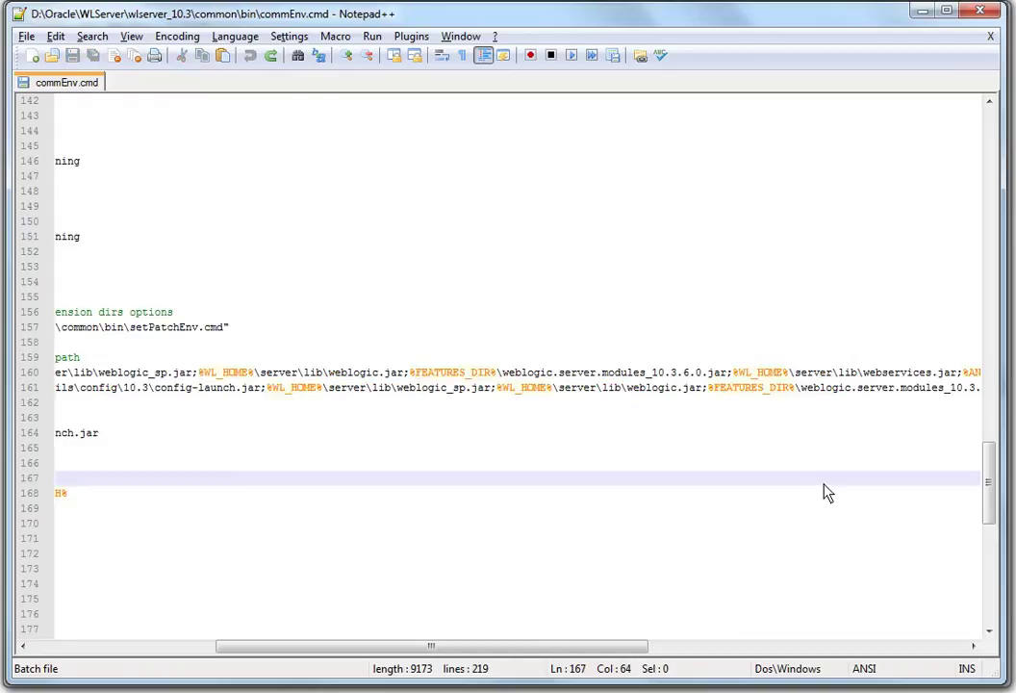
pyautogui.click(981, 13)
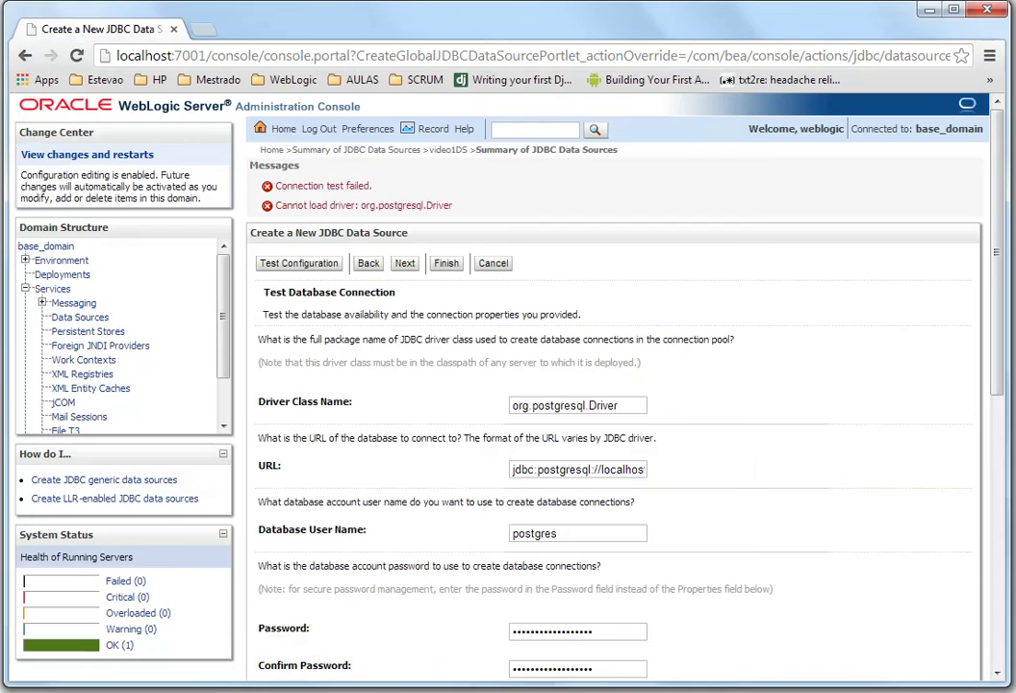
# Step: Switch to the server's command prompt, shut down the running WebLogic server and confirm ending the batch job
pyautogui.hotkey('alt', 'Tab')
pyautogui.hotkey('ctrl', 'c')
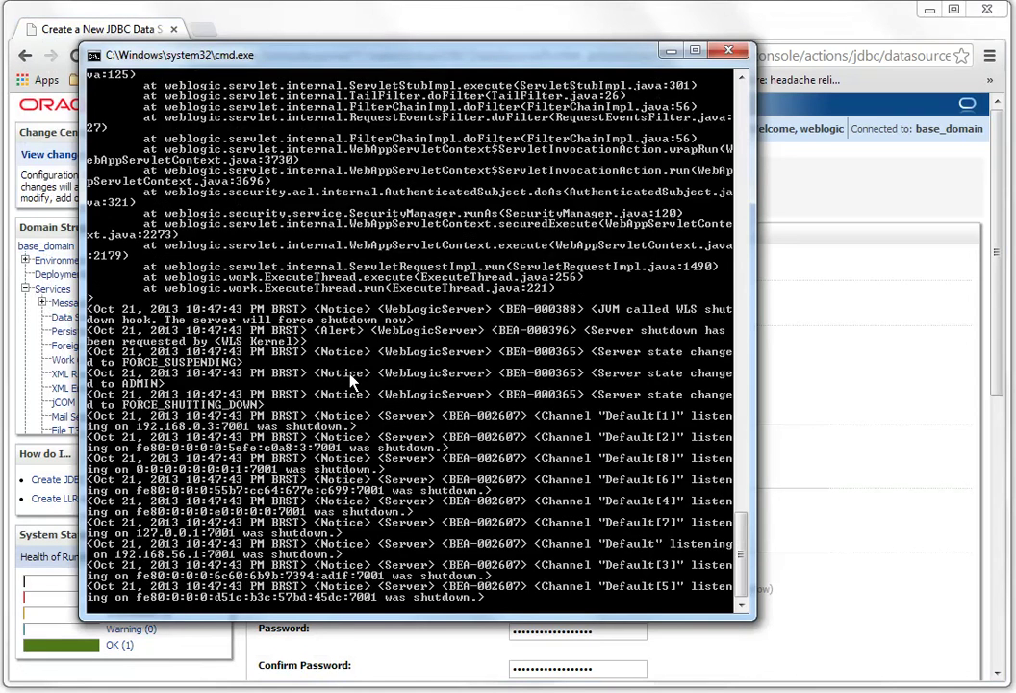
pyautogui.write('y')
pyautogui.press('Return')
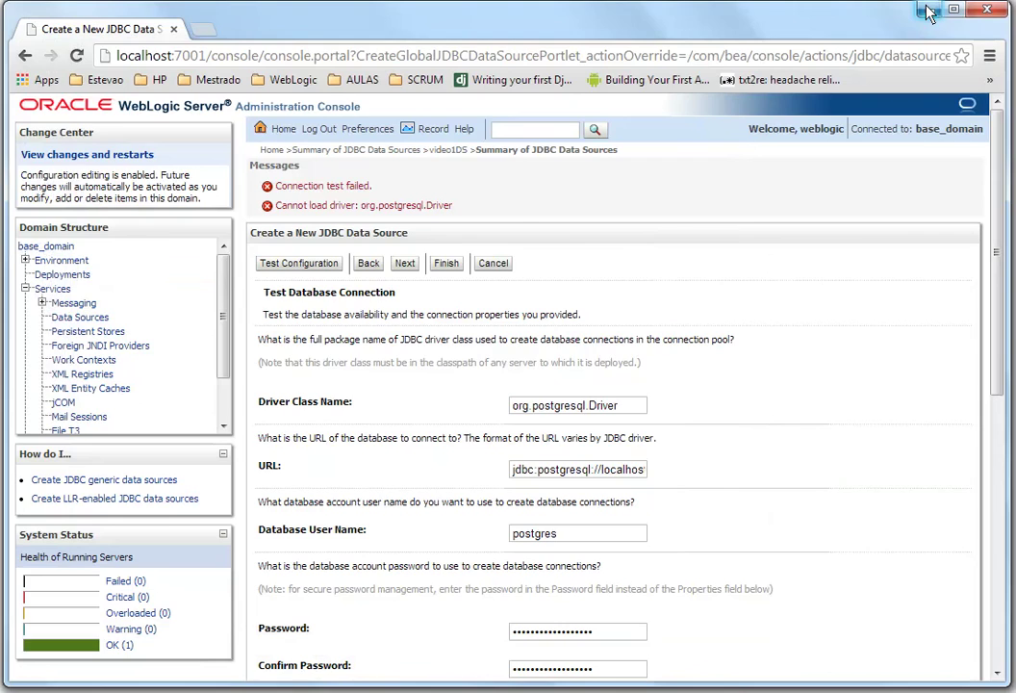
# Step: Run startWebLogic.cmd from the base_domain folder to start the server, and return to the browser
pyautogui.hotkey('alt', 'Tab')
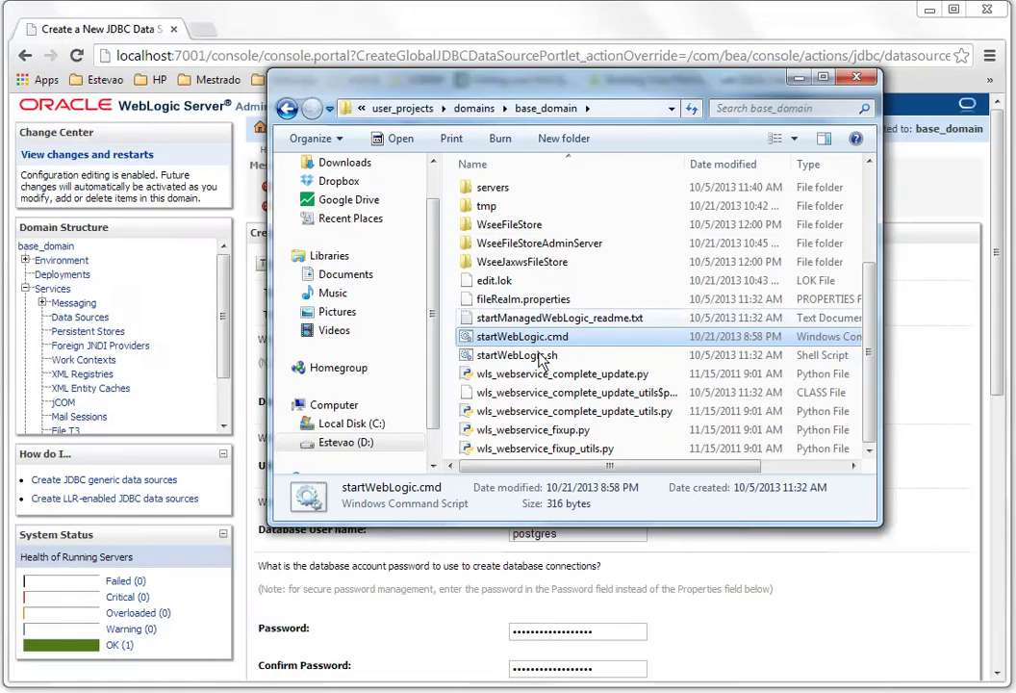
pyautogui.doubleClick(522, 337)
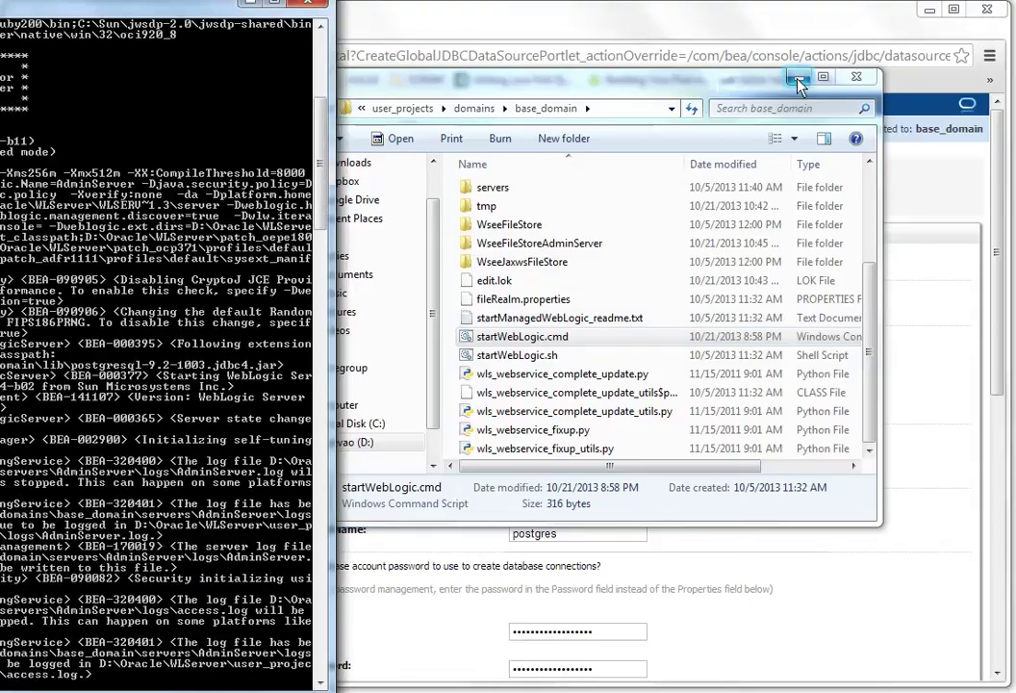
pyautogui.click(693, 38)
pyautogui.click(726, 29)
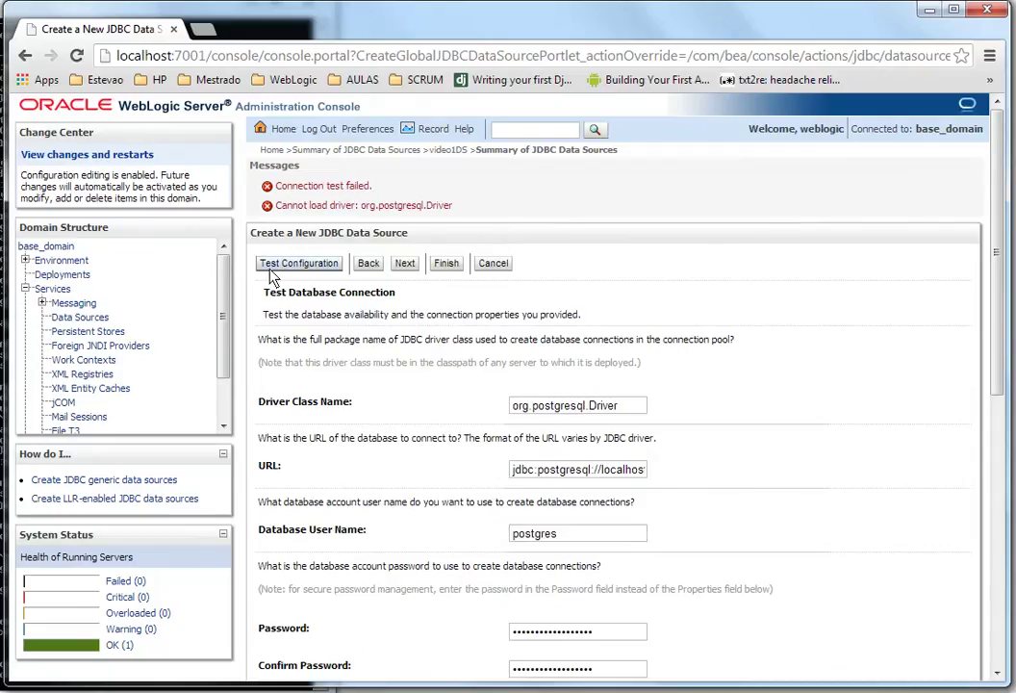
# Step: Log back in to the administration console and start a new generic data source from the Data Sources summary
pyautogui.click(272, 151)
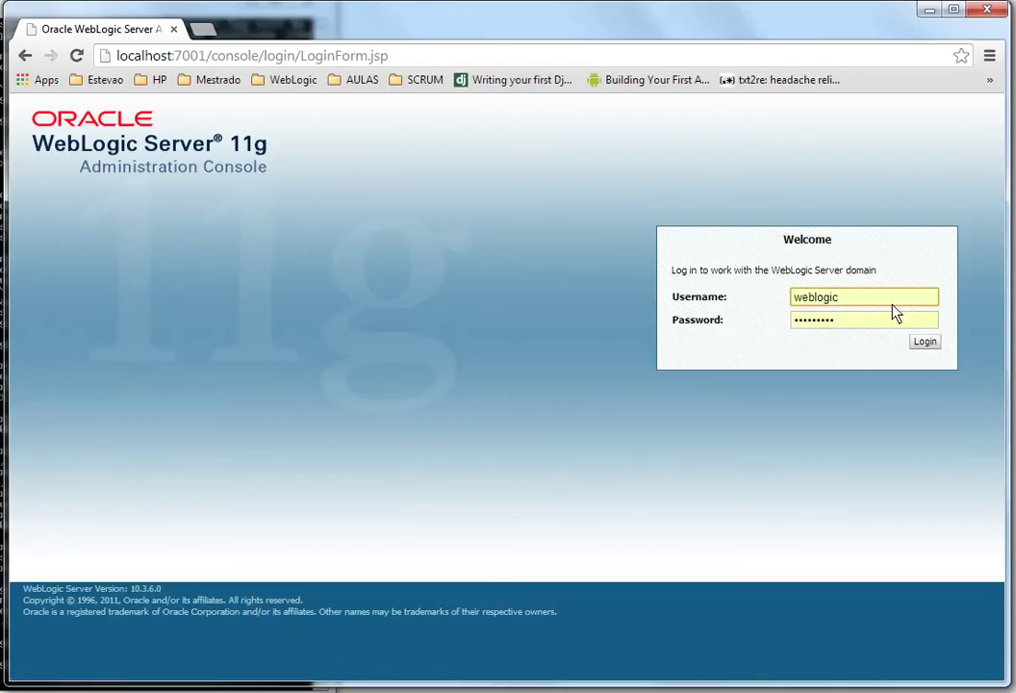
pyautogui.click(925, 344)
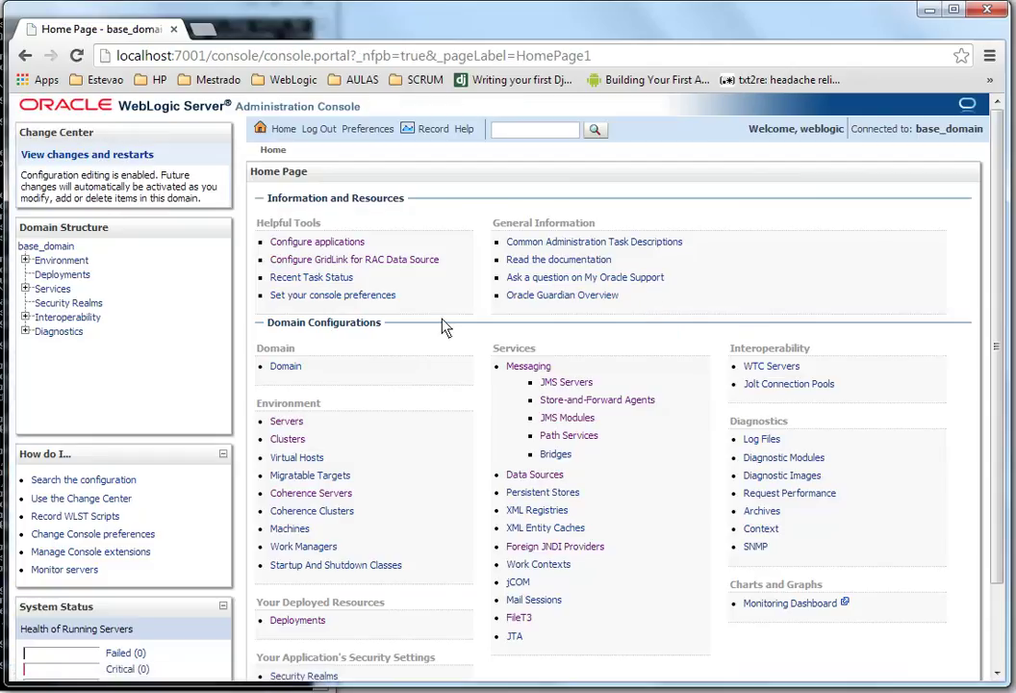
pyautogui.click(526, 475)
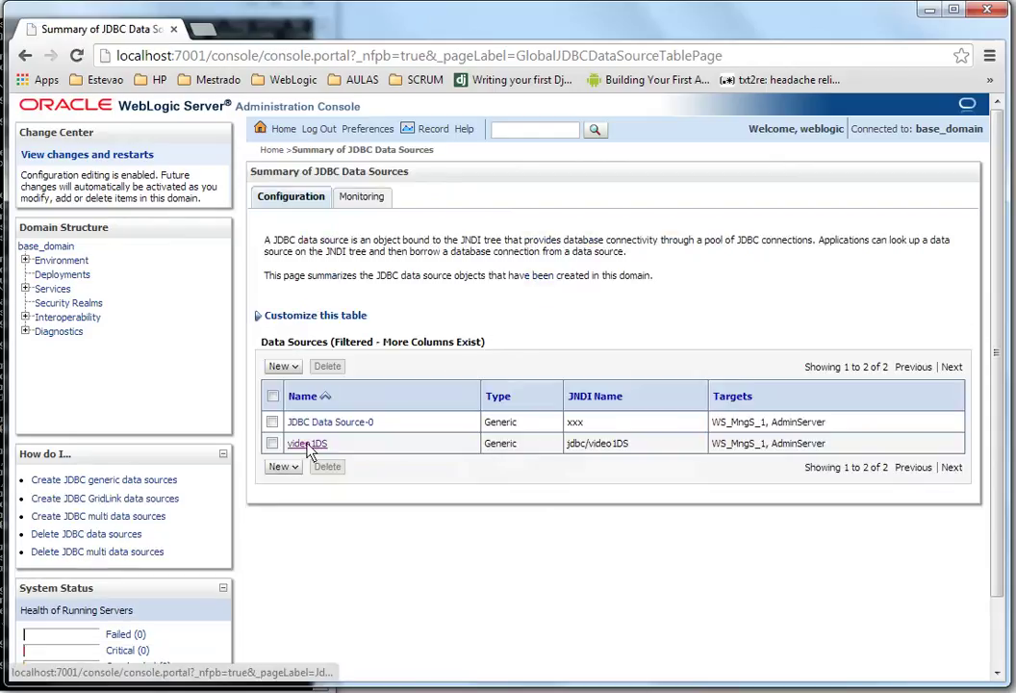
pyautogui.click(282, 366)
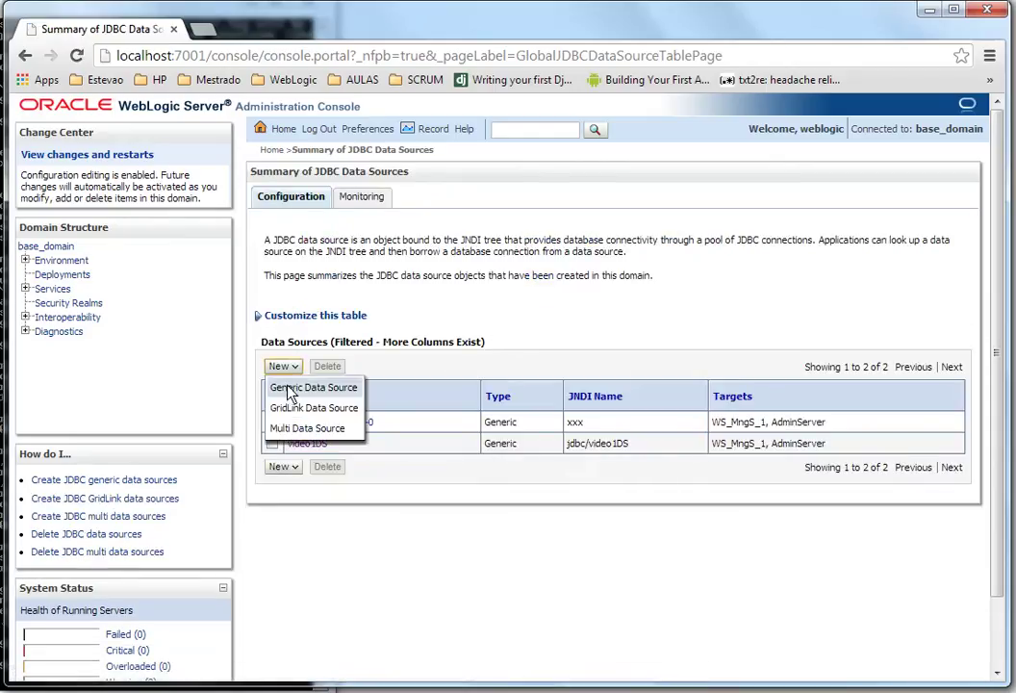
pyautogui.click(292, 388)
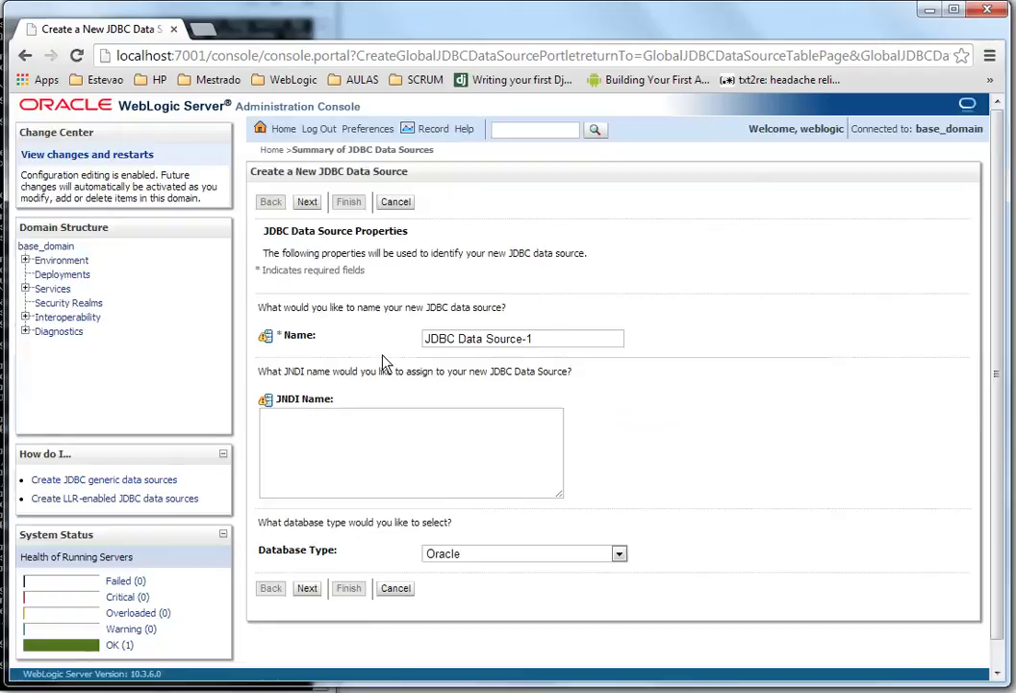
# Step: Name the new data source Vide2DS and set its JNDI name to jdbc/Vide2DS
pyautogui.moveTo(563, 340); pyautogui.dragTo(313, 315)
pyautogui.write('video')
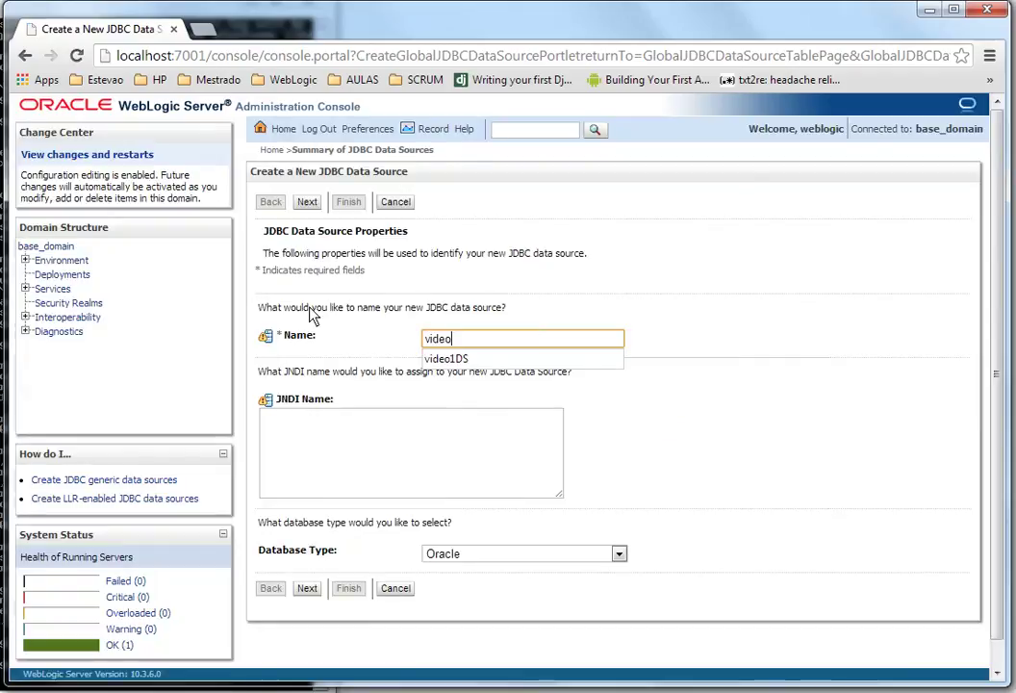
pyautogui.press('BackSpace')
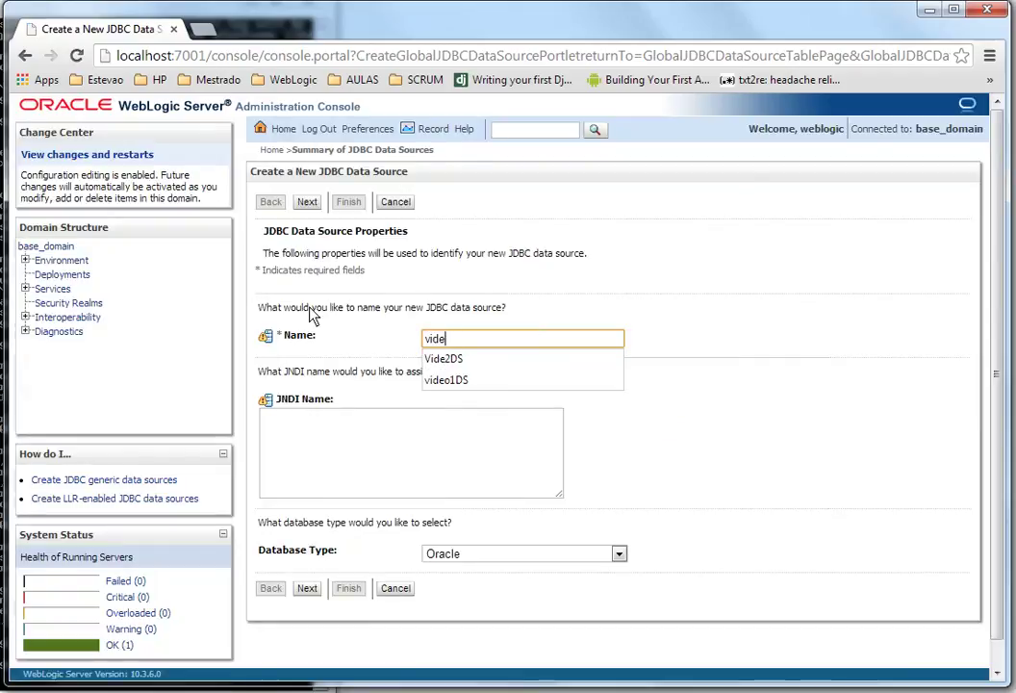
pyautogui.press('Return')
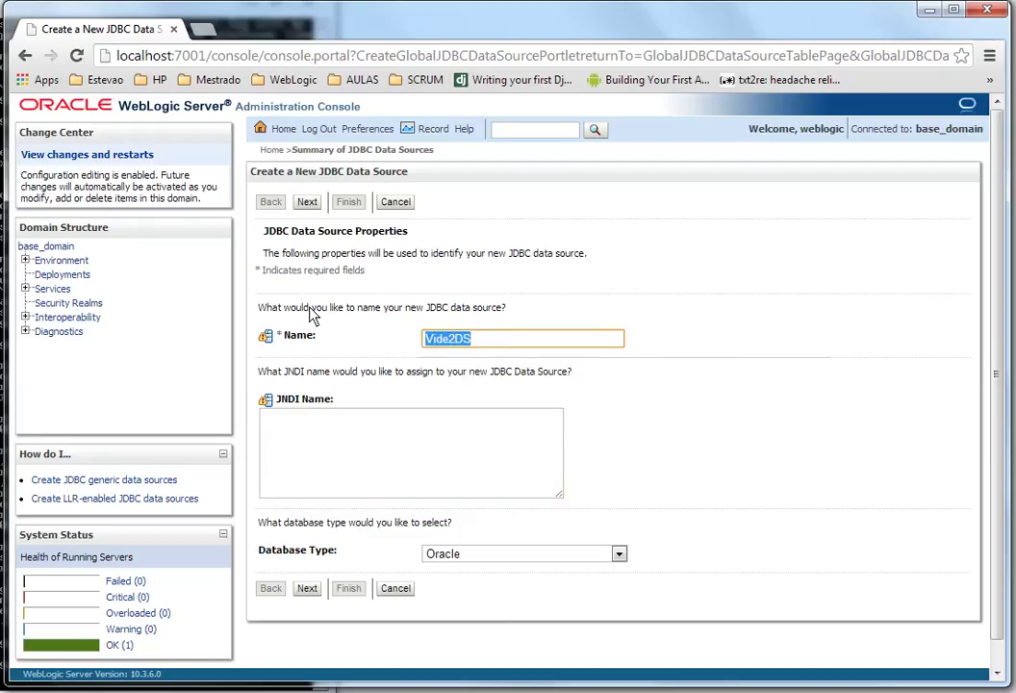
pyautogui.press('Tab')
pyautogui.write('jdbc/Vide2DS')
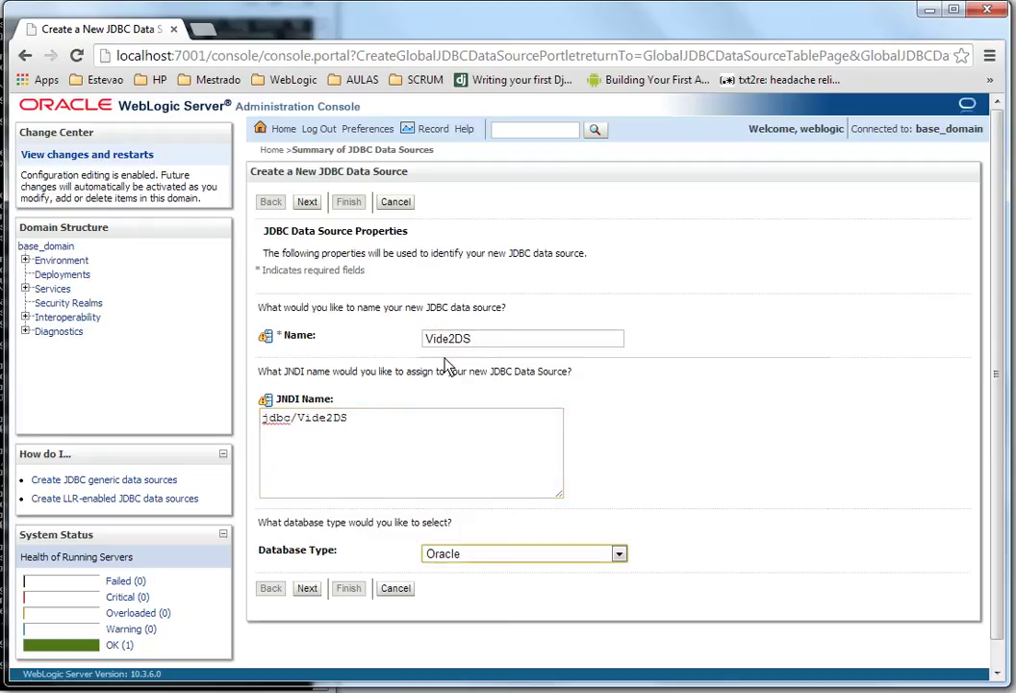
# Step: Choose PostgreSQL as the database type and proceed past the driver page, keeping PostgreSQL's Driver (Type 4) Versions:Any
pyautogui.press('Tab')
pyautogui.press('Down')
pyautogui.press('Down')
pyautogui.click(307, 590)
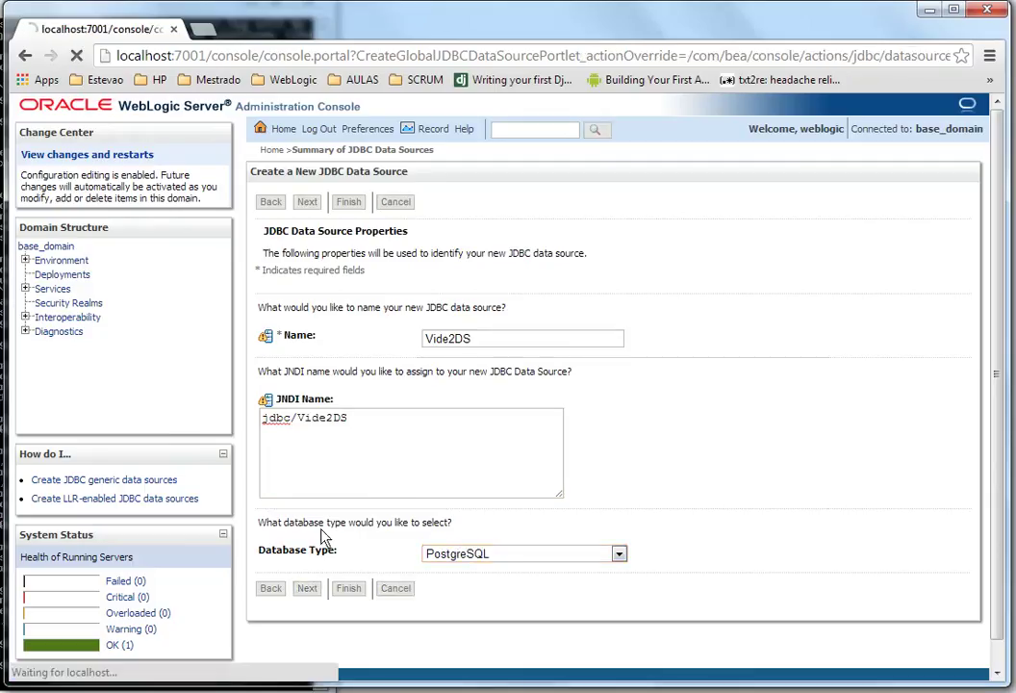
pyautogui.click(312, 390)
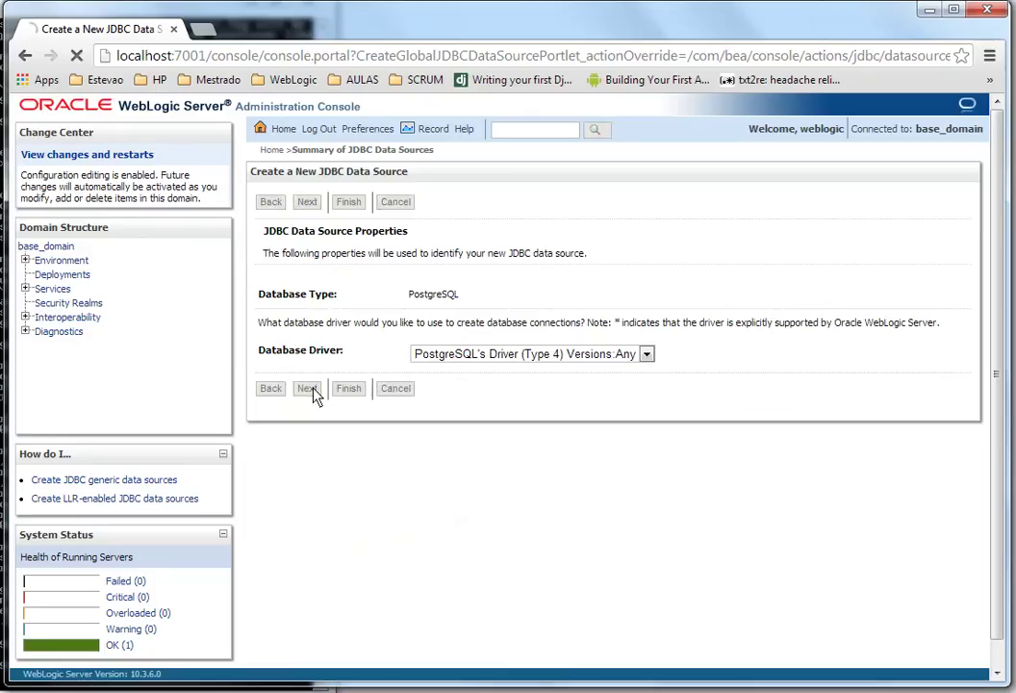
# Step: Proceed to the connection properties and set the database name to video1 and the host name to localhost, keeping port 5432
pyautogui.click(316, 548)
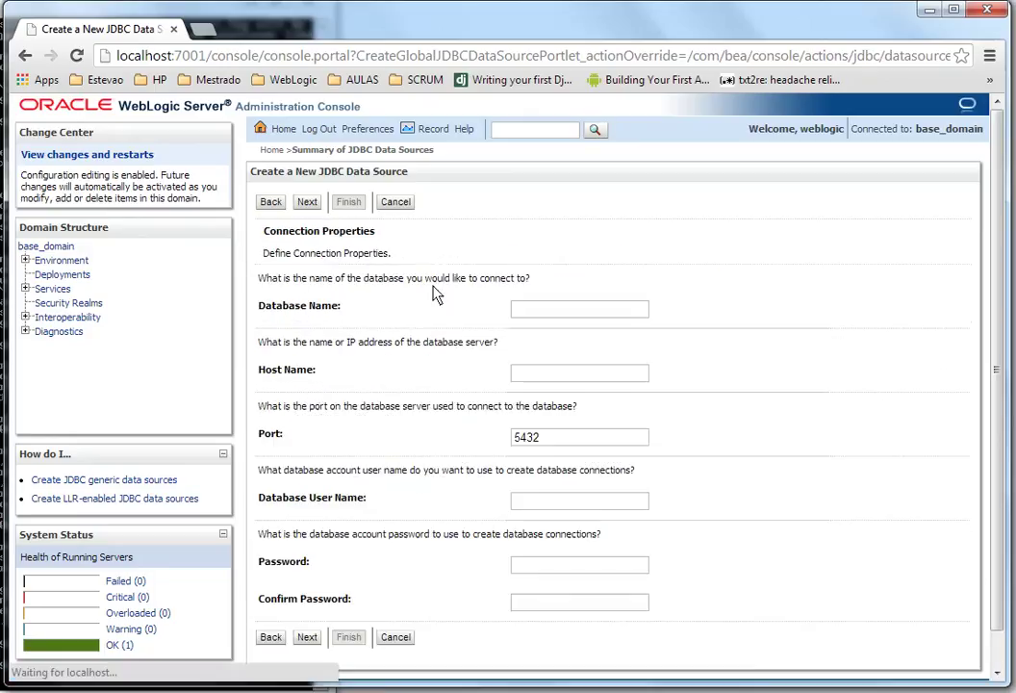
pyautogui.click(555, 315)
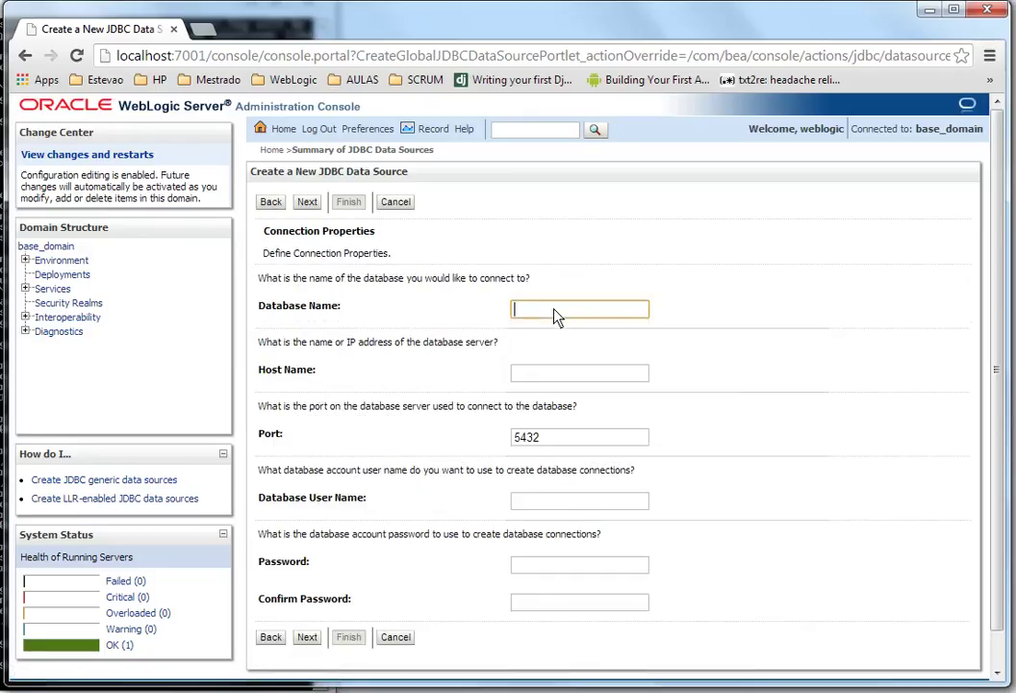
pyautogui.write('video1')
pyautogui.press('BackSpace')
pyautogui.write('2')
pyautogui.press('BackSpace')
pyautogui.write('1')
pyautogui.press('Tab')
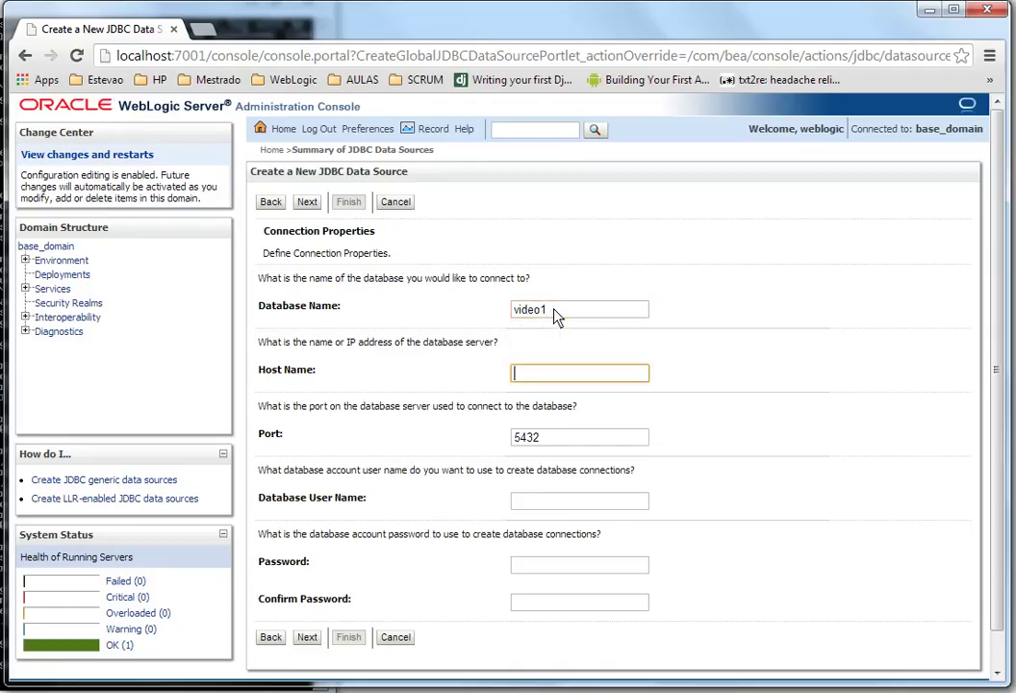
pyautogui.write('localhost')
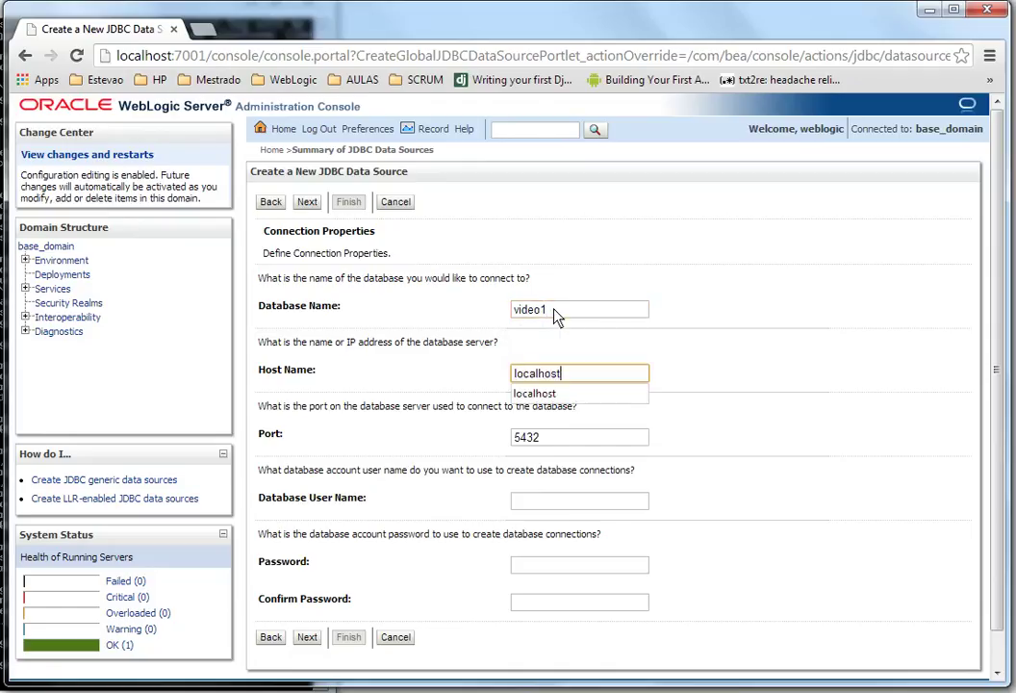
pyautogui.press('Tab')
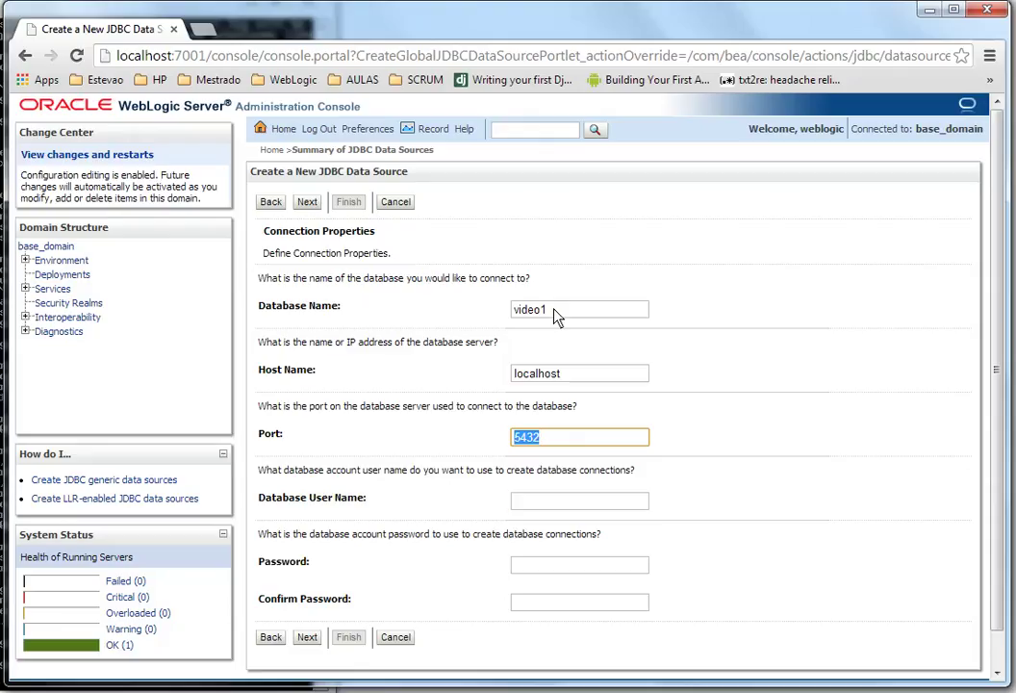
pyautogui.press('Tab')
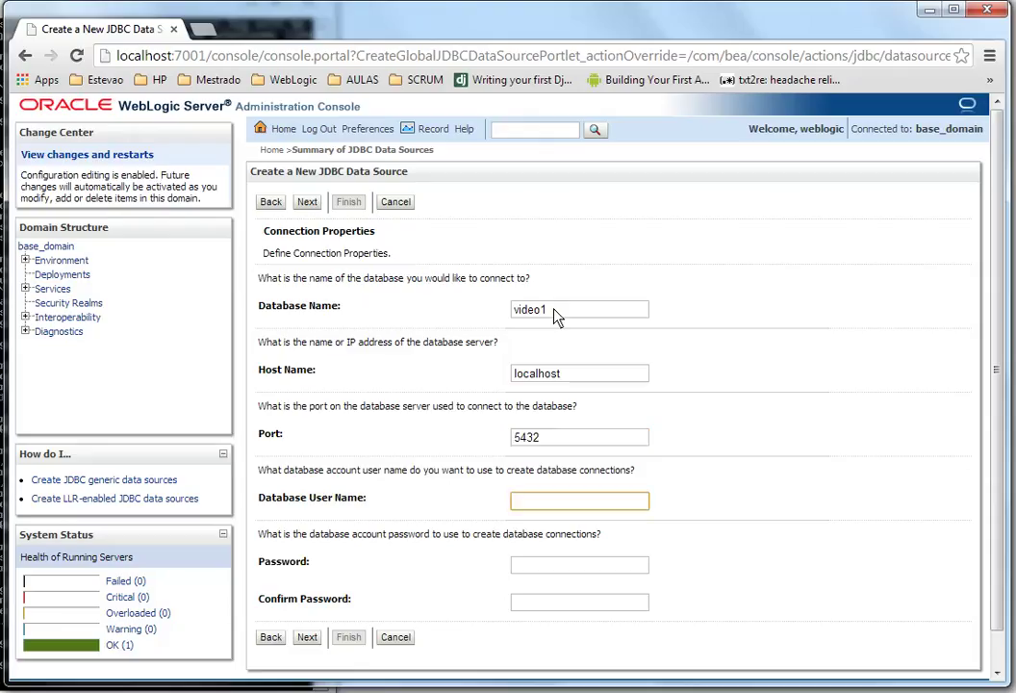
# Step: Enter postgres as the database user name, fill in and confirm the database password, and proceed to the connection test page
pyautogui.write('postgres')
pyautogui.hotkey('ctrl', 'a')
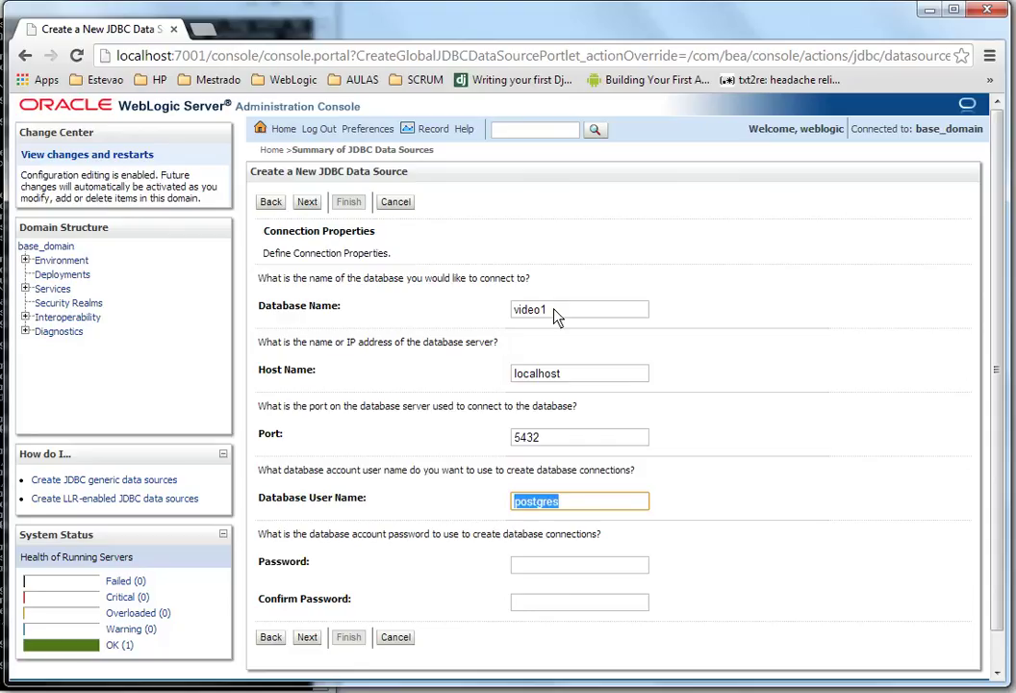
pyautogui.press('Tab')
pyautogui.write('postgres')
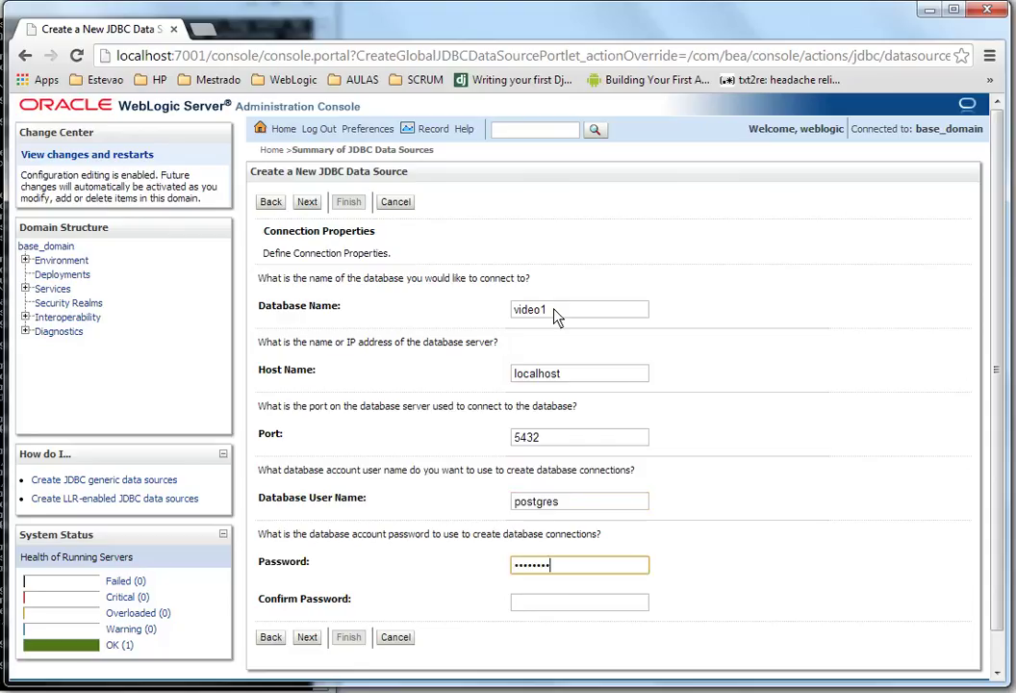
pyautogui.press('Tab')
pyautogui.write('postgres')
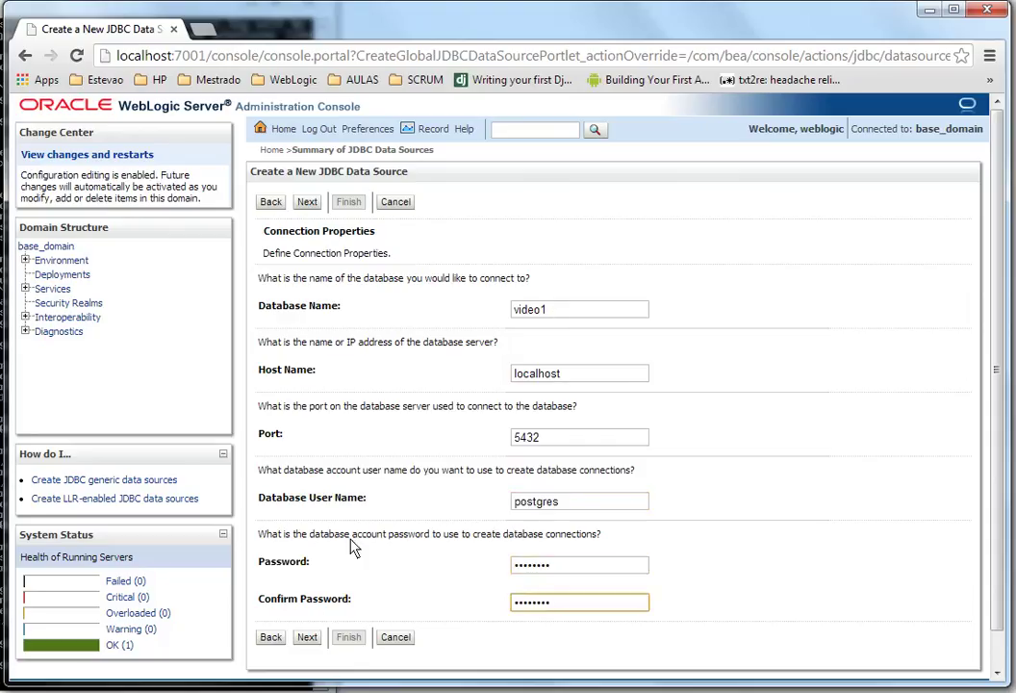
pyautogui.click(307, 636)
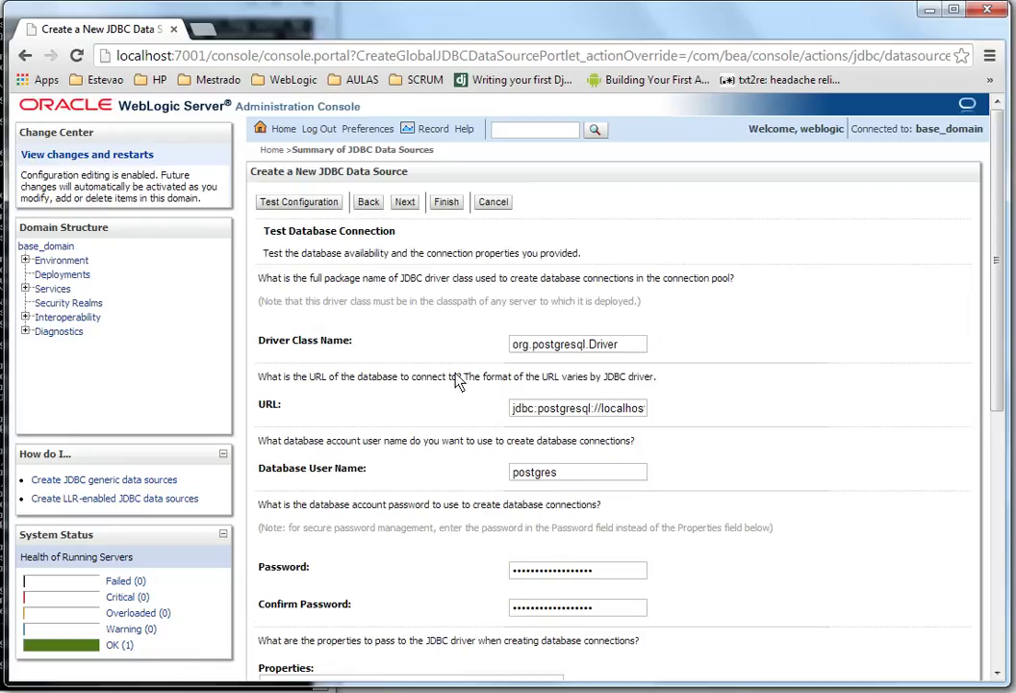
# Step: Review the full connection URL, and re-enter the database password in the password and confirmation fields
pyautogui.click(572, 411)
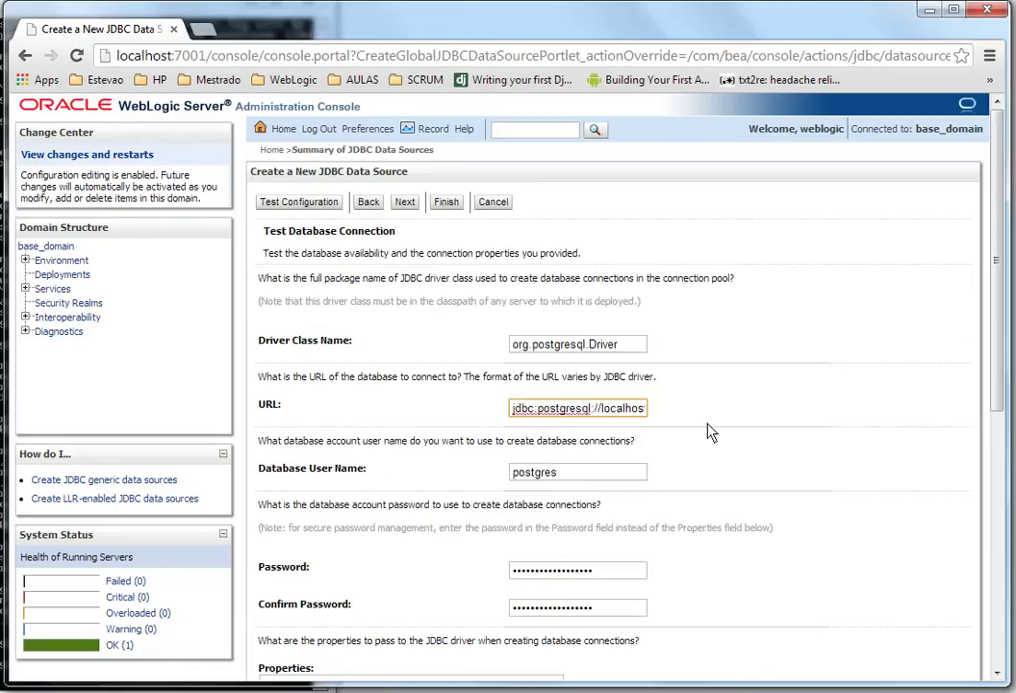
pyautogui.press('End')
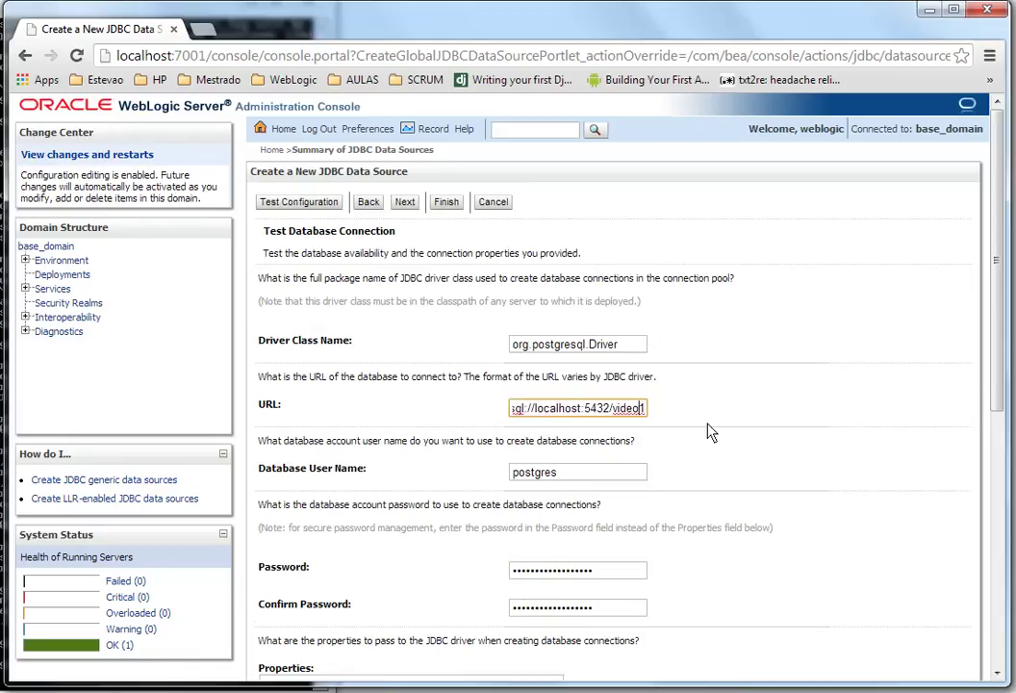
pyautogui.press('Home')
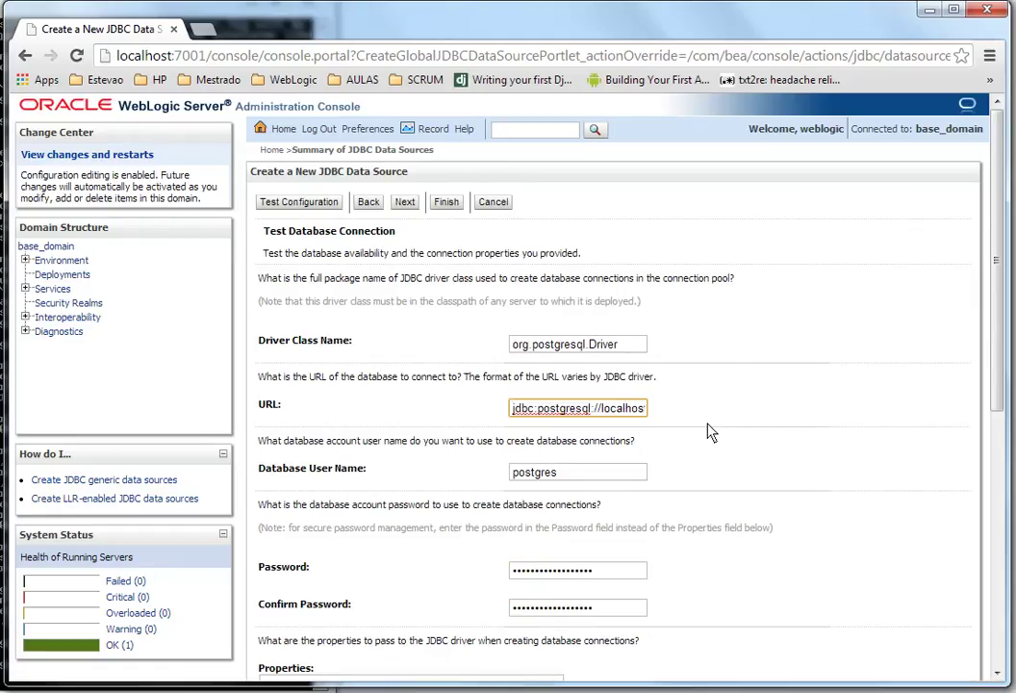
pyautogui.press('Tab')
pyautogui.press('Tab')
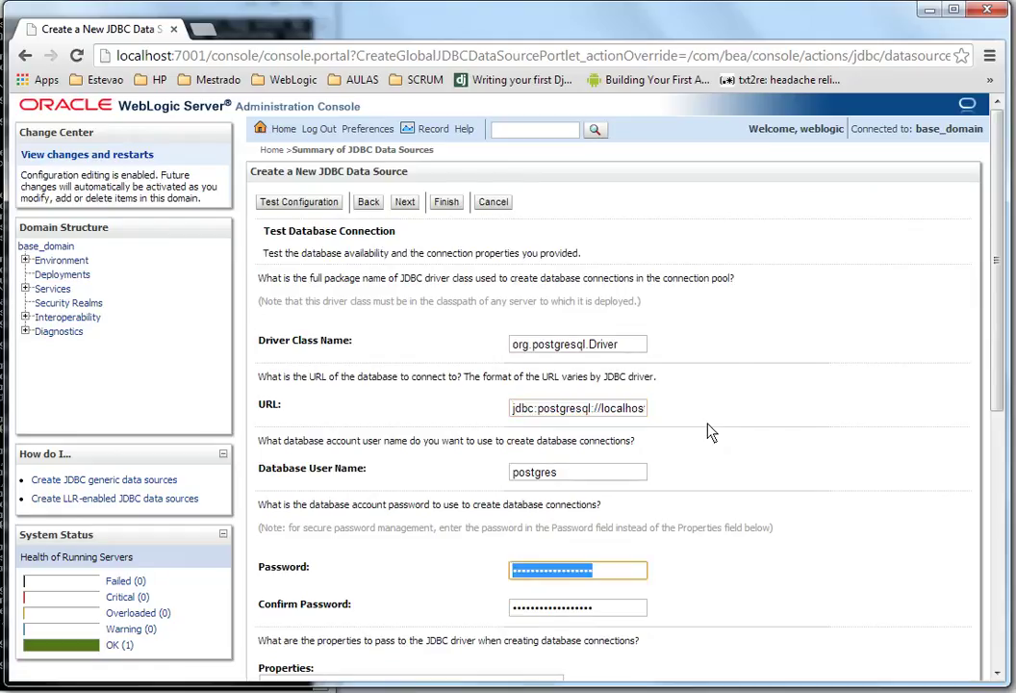
pyautogui.write('postgres')
pyautogui.press('Tab')
pyautogui.write('postgres')
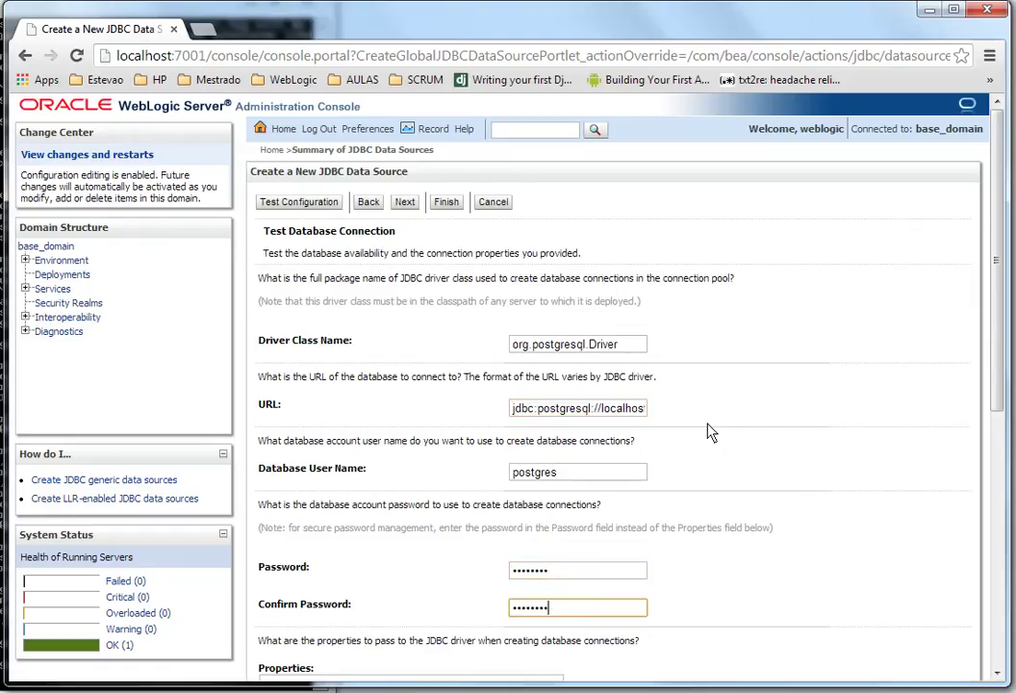
pyautogui.press('Tab')
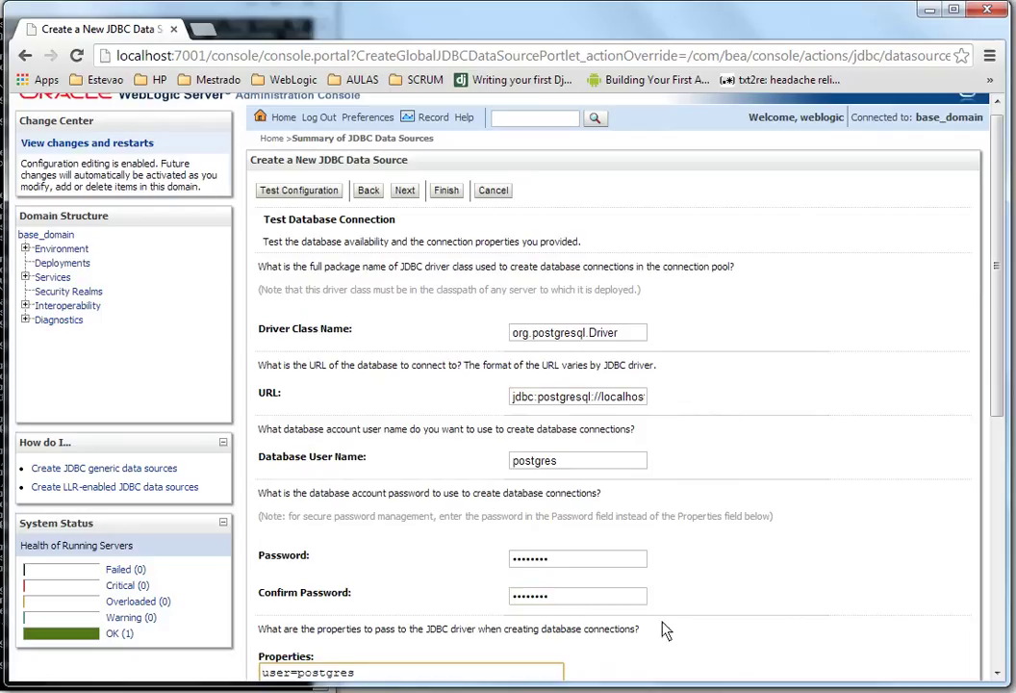
# Step: Replace the test table name with table1 and test the data source configuration
pyautogui.scroll(-2, 646, 397)
pyautogui.scroll(-3, 643, 395)
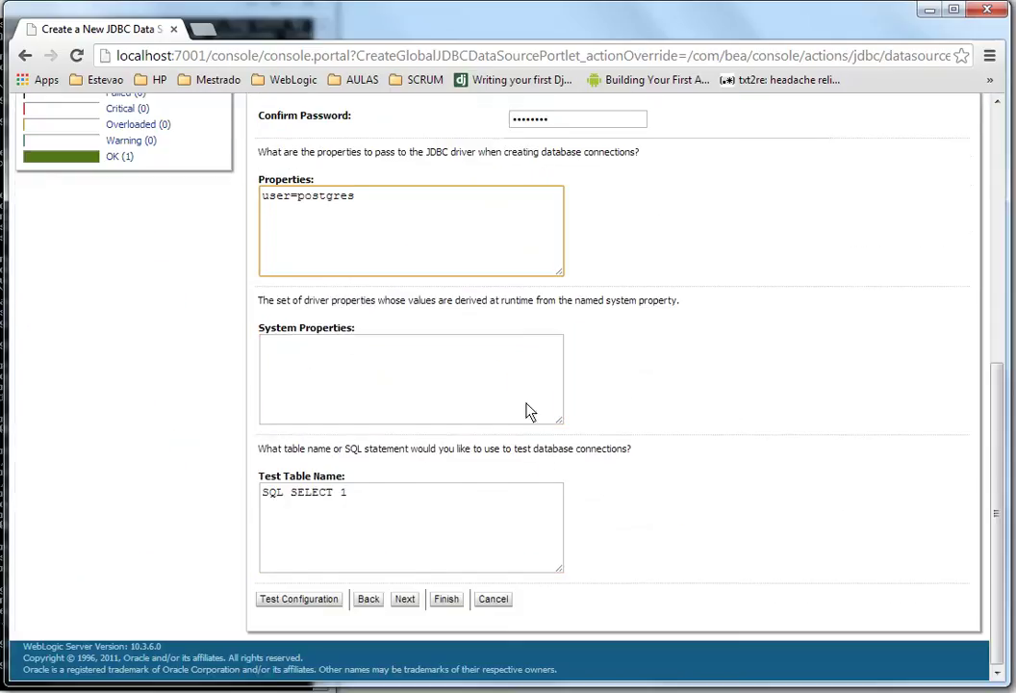
pyautogui.click(418, 500)
pyautogui.hotkey('ctrl', 'a')
pyautogui.press('BackSpace')
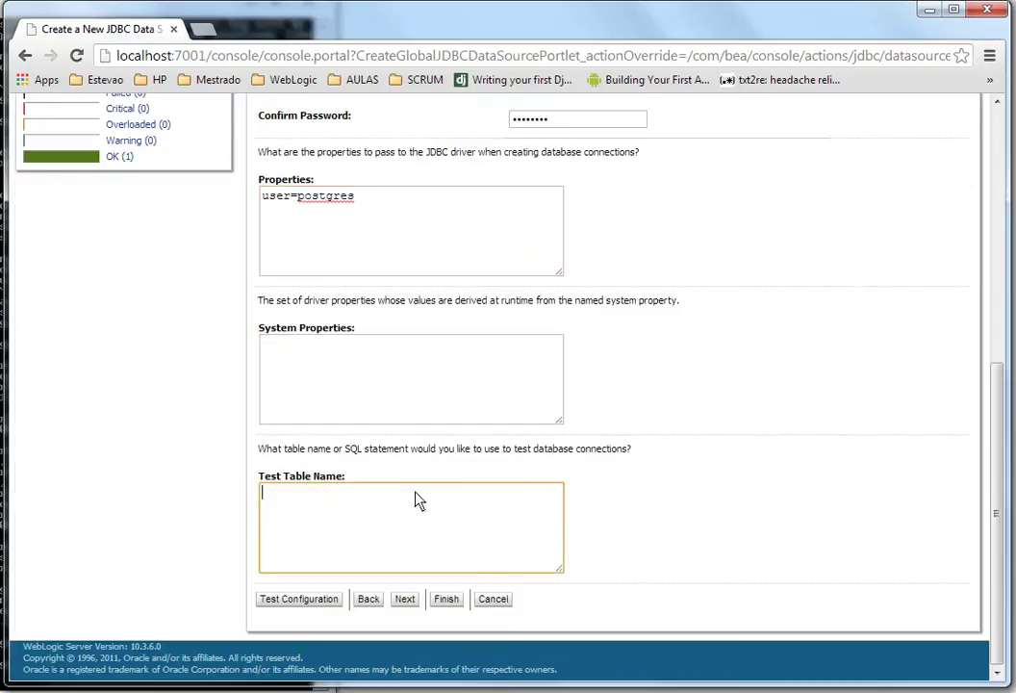
pyautogui.write('tab')
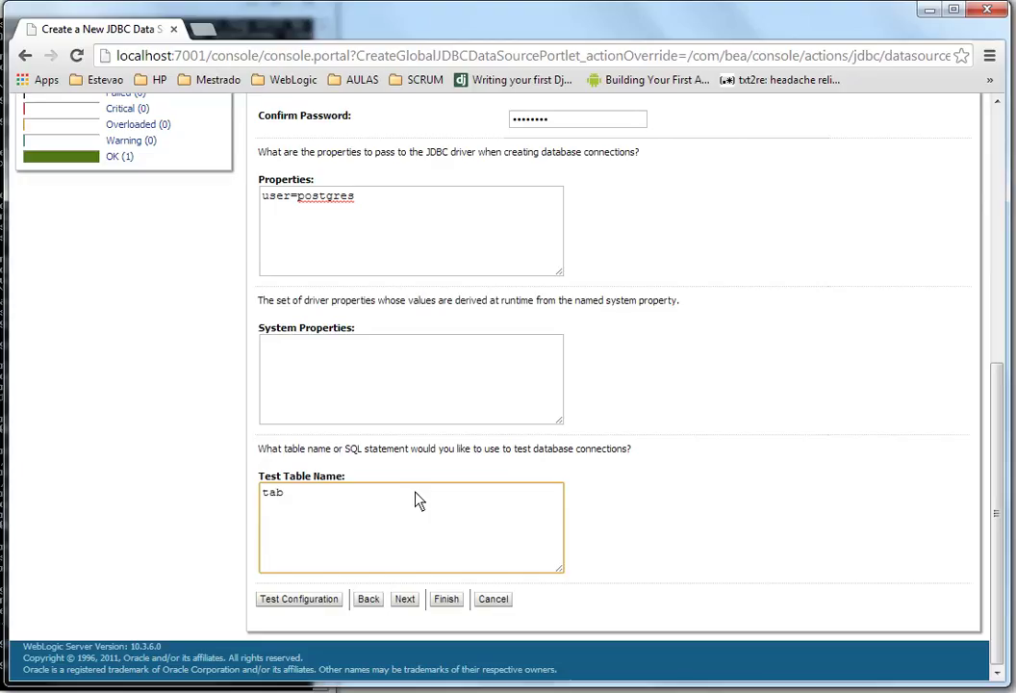
pyautogui.write('le1')
pyautogui.click(281, 598)
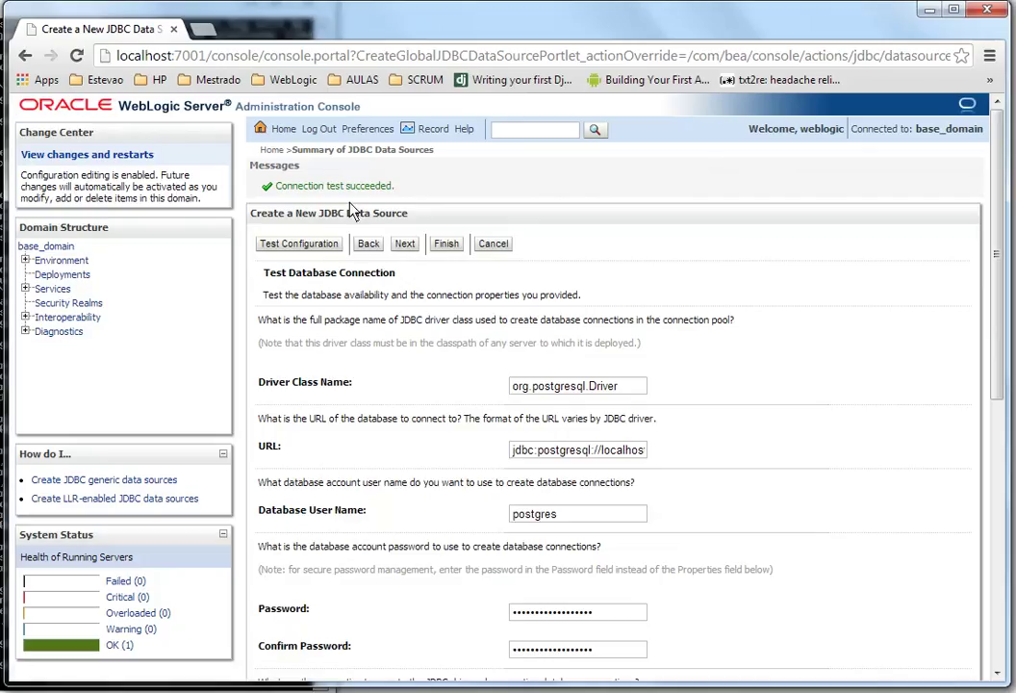
# Step: Review the connection test message and finish creating the data source
pyautogui.moveTo(391, 185); pyautogui.dragTo(302, 188)
pyautogui.click(295, 196)
pyautogui.scroll(-5, 696, 370)
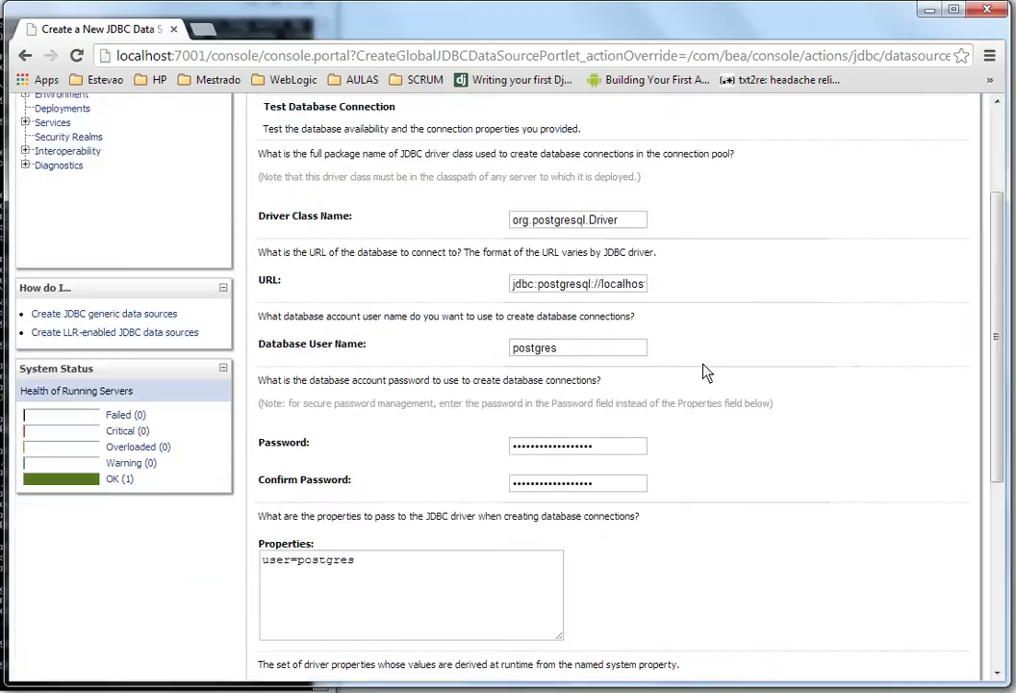
pyautogui.click(446, 599)
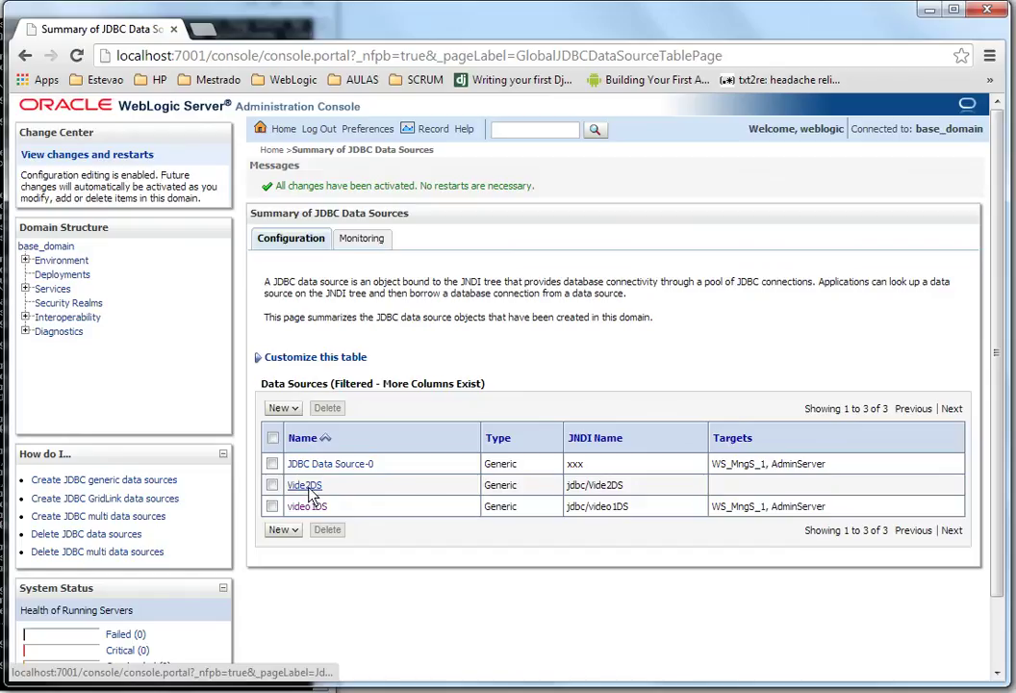
# Step: Sort the data sources by target, open Vide2DS, and look at its connection testing page
pyautogui.click(740, 447)
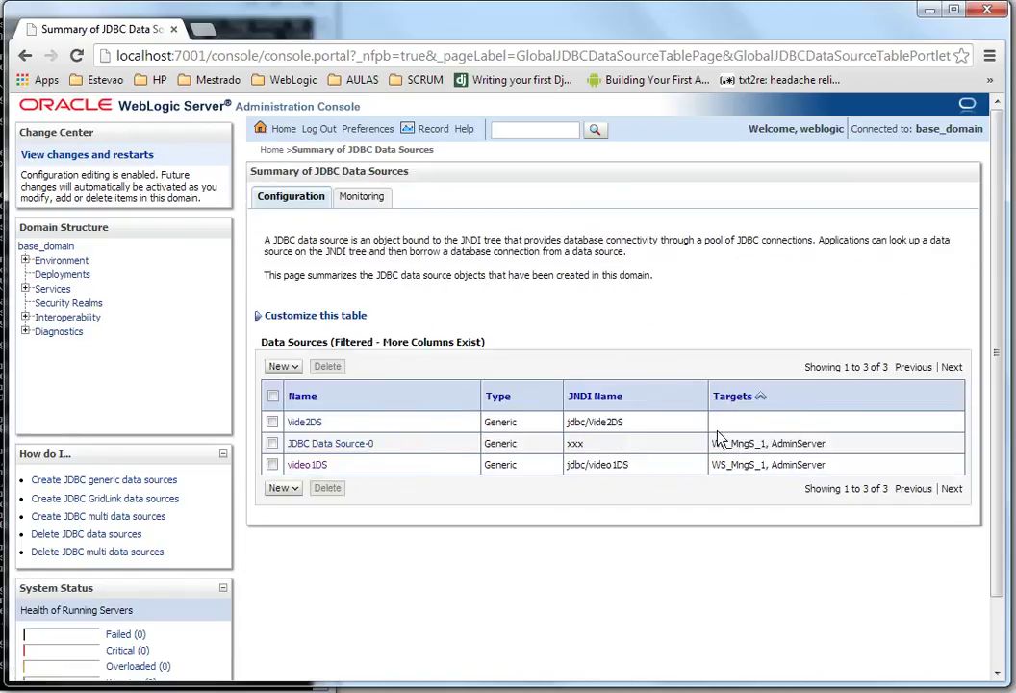
pyautogui.click(308, 423)
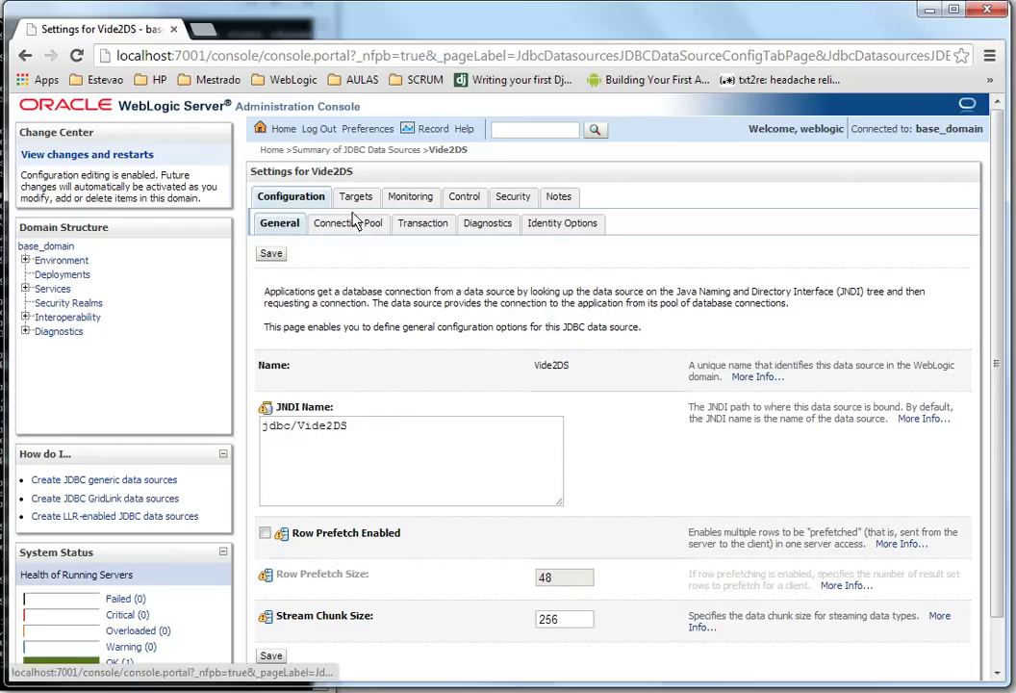
pyautogui.click(438, 198)
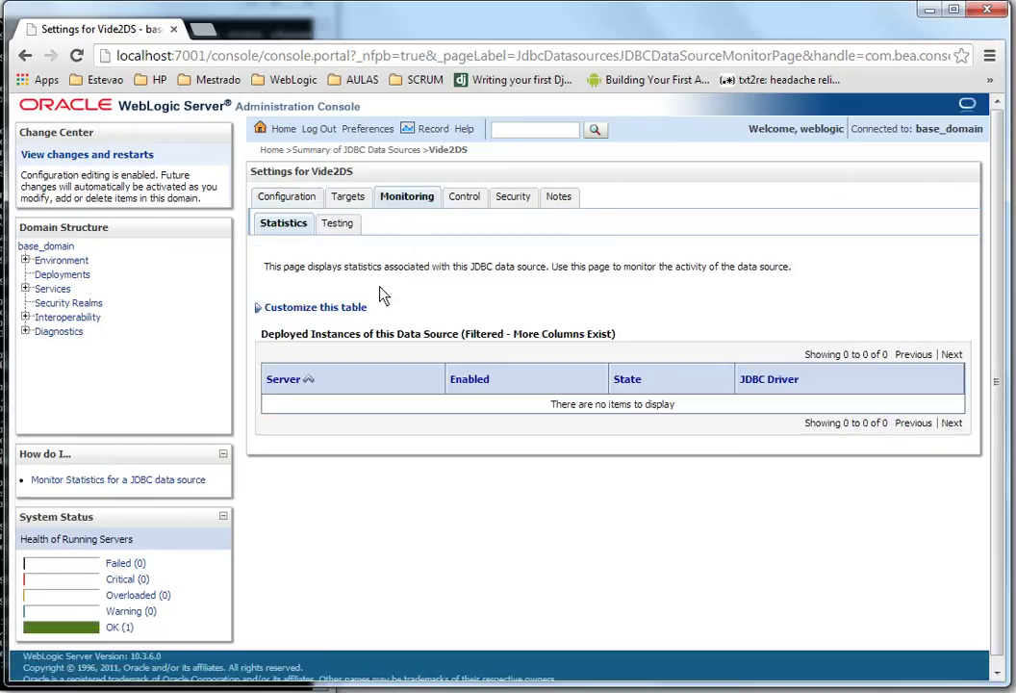
pyautogui.click(336, 226)
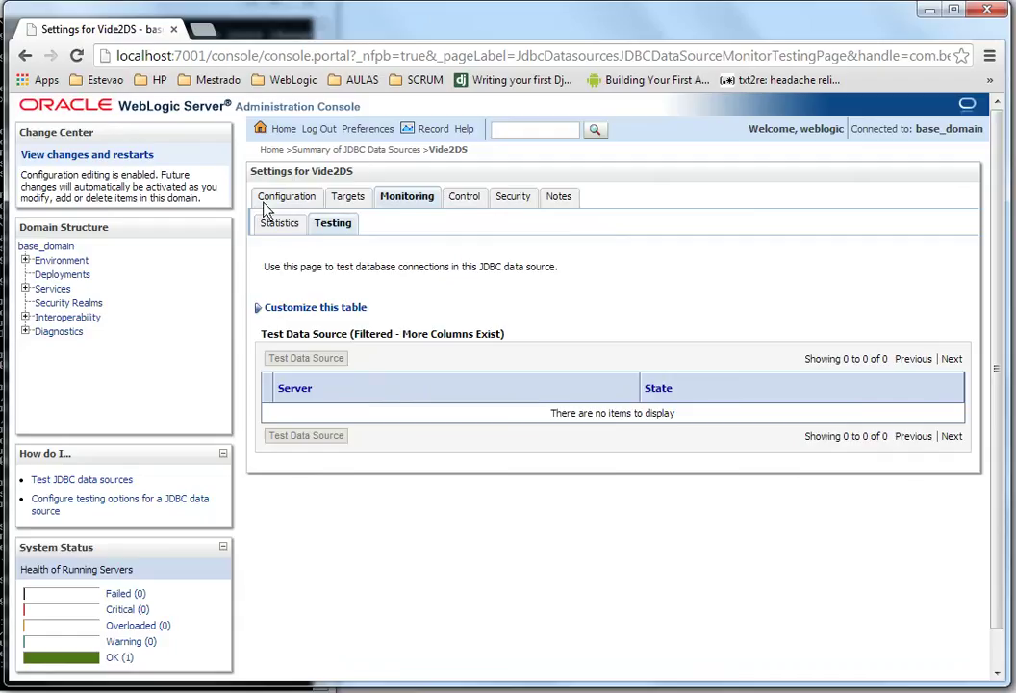
# Step: Target the Vide2DS data source to AdminServer and save the setting
pyautogui.click(344, 200)
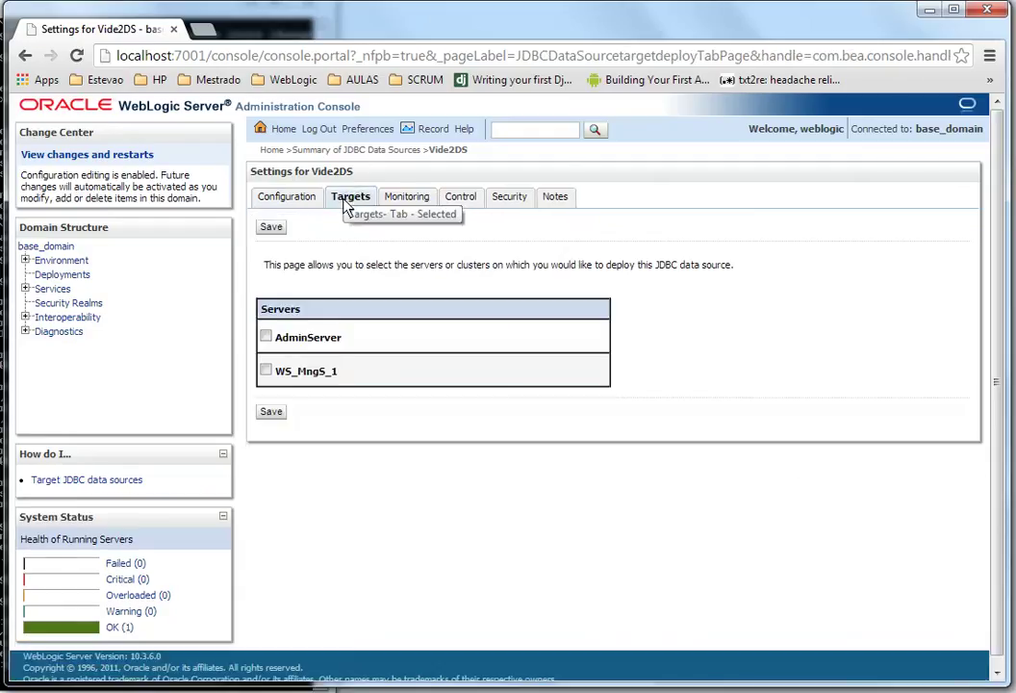
pyautogui.click(267, 337)
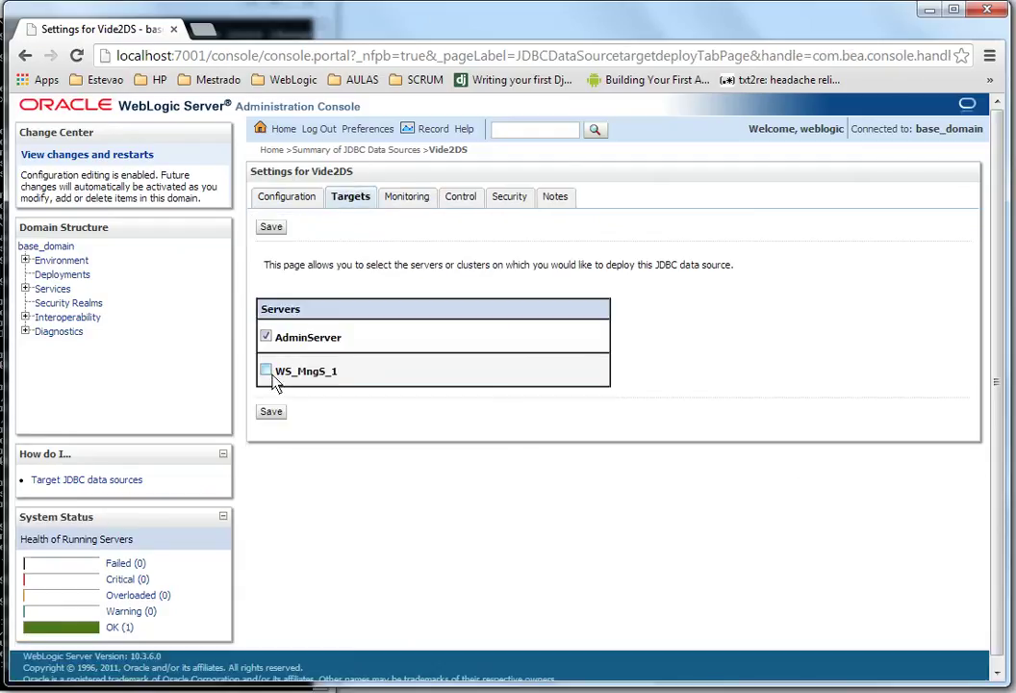
pyautogui.click(272, 412)
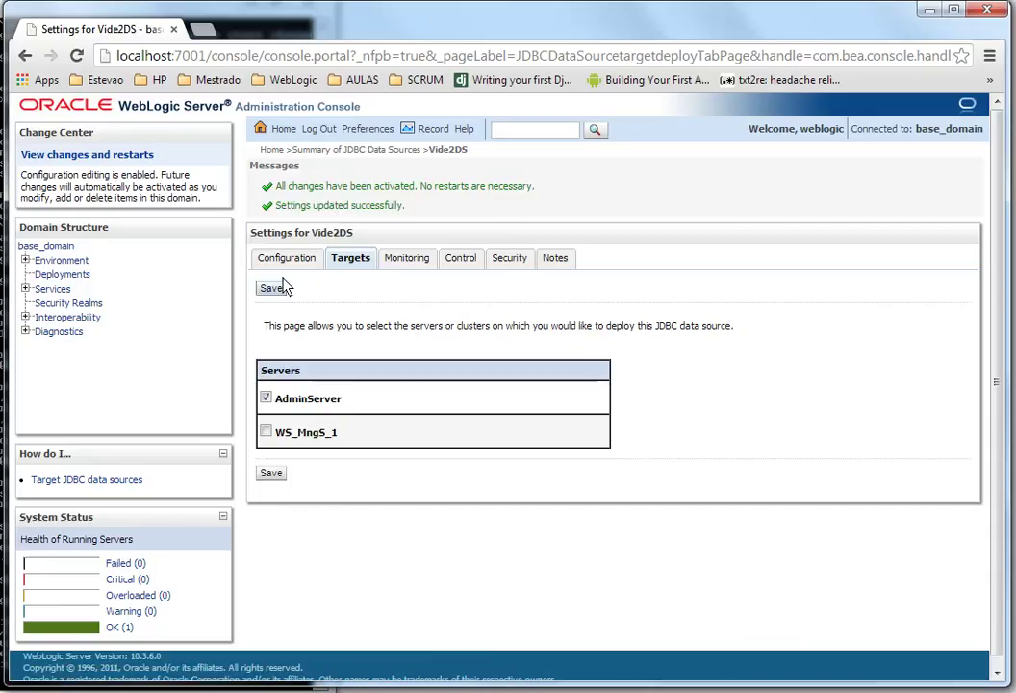
# Step: Test the Vide2DS data source on AdminServer from its monitoring section and check the result message
pyautogui.click(287, 260)
pyautogui.click(356, 198)
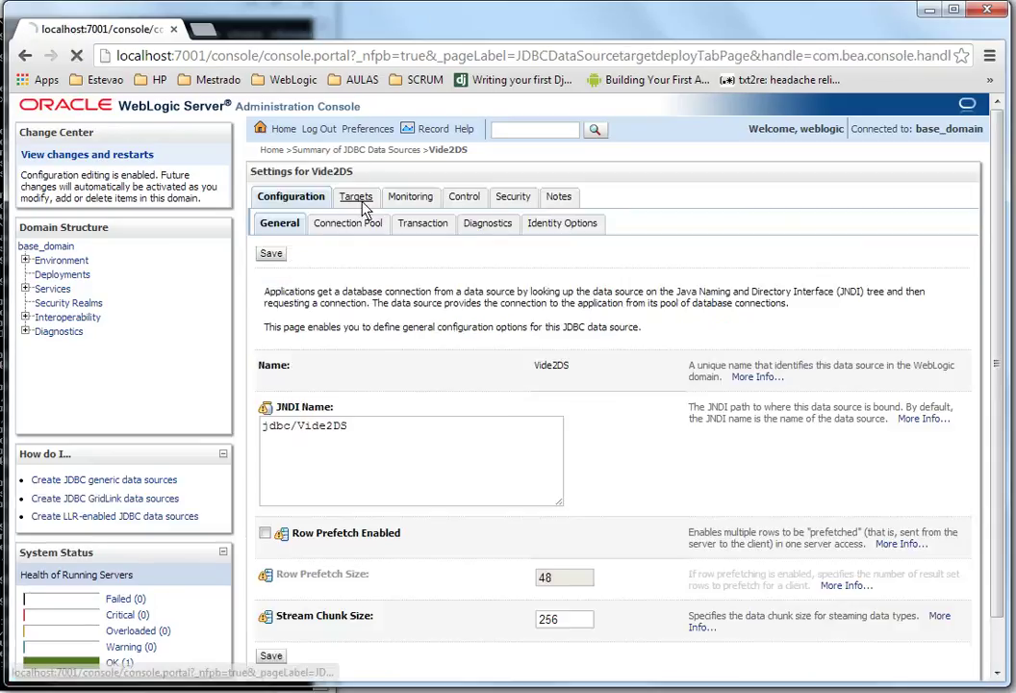
pyautogui.click(412, 200)
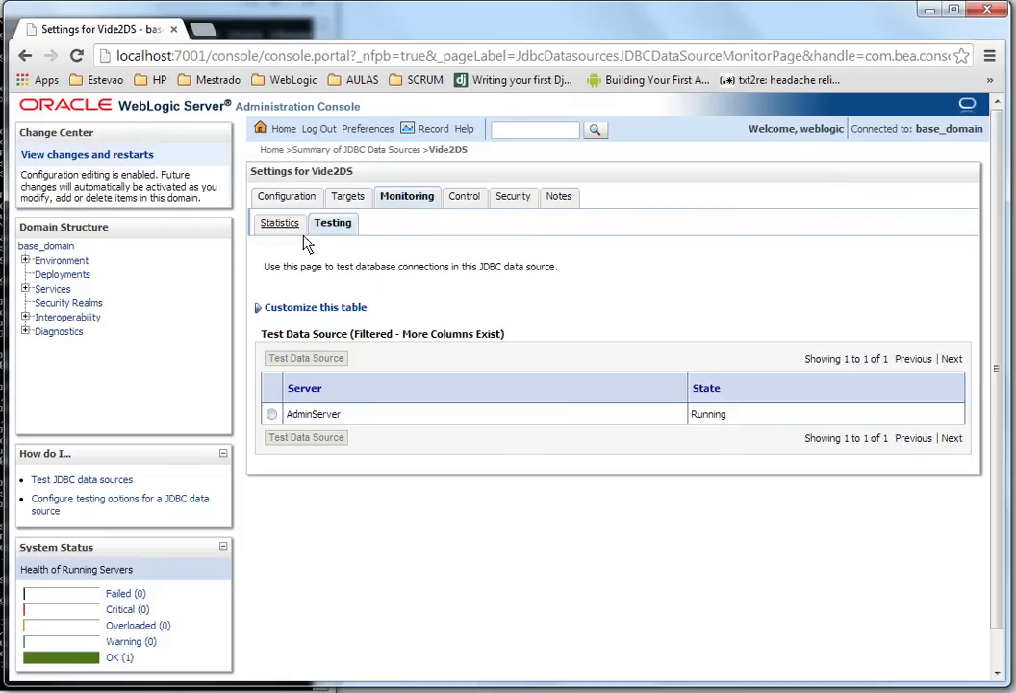
pyautogui.click(271, 414)
pyautogui.click(299, 438)
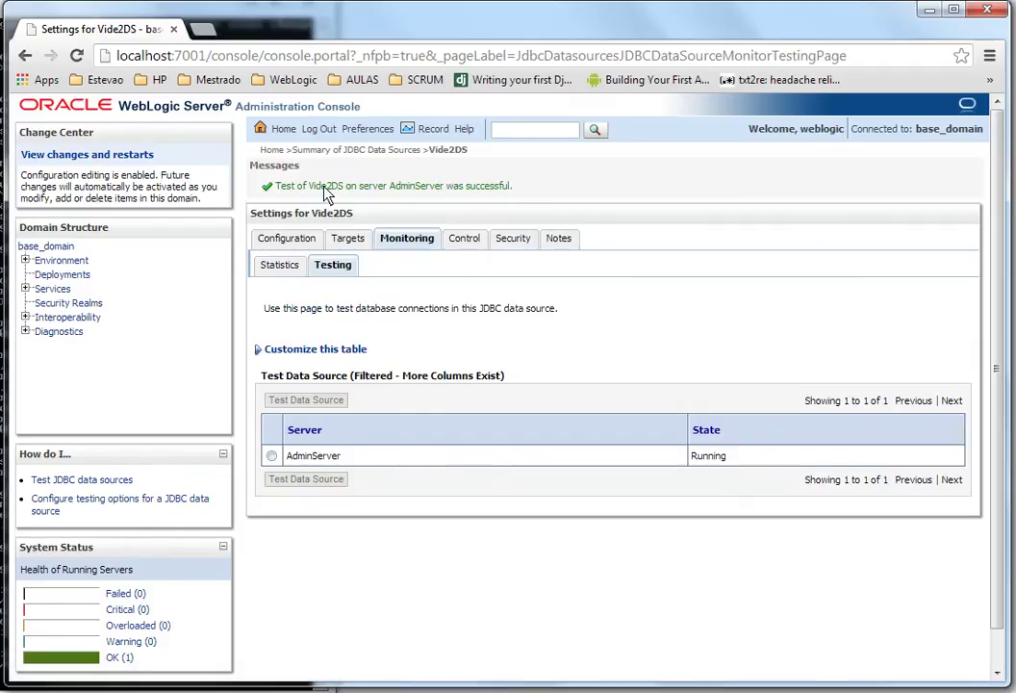
pyautogui.doubleClick(325, 187)
# Step: Return to the Data Sources summary under Services and open the settings of video1DS
pyautogui.click(26, 289)
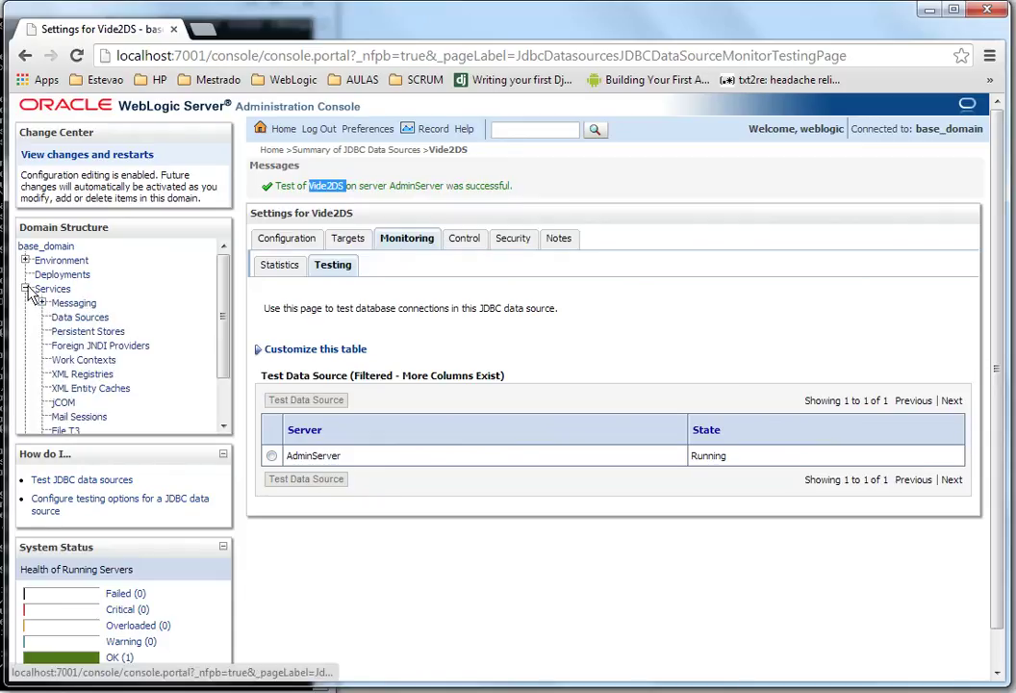
pyautogui.click(102, 319)
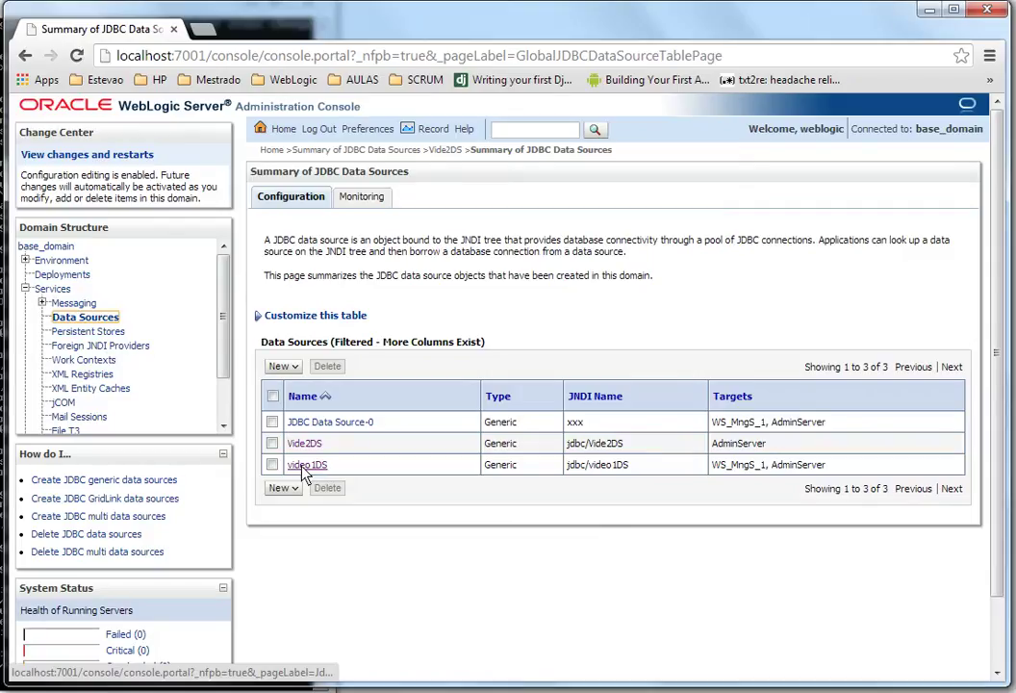
pyautogui.click(303, 466)
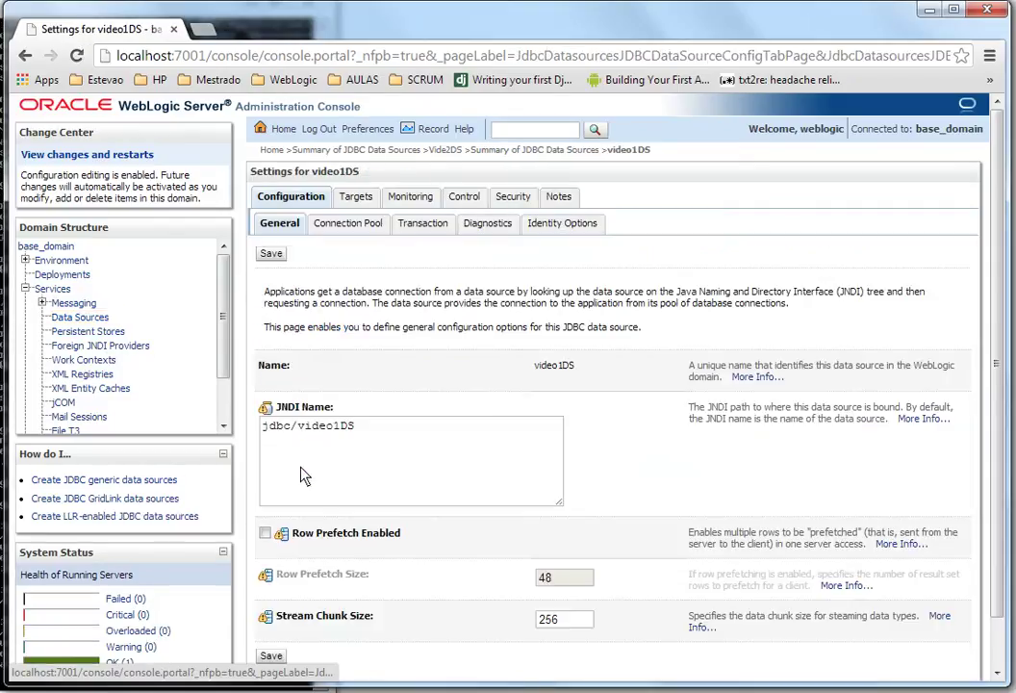
# Step: Test the video1DS data source on AdminServer from its monitoring section and check the result message
pyautogui.click(413, 204)
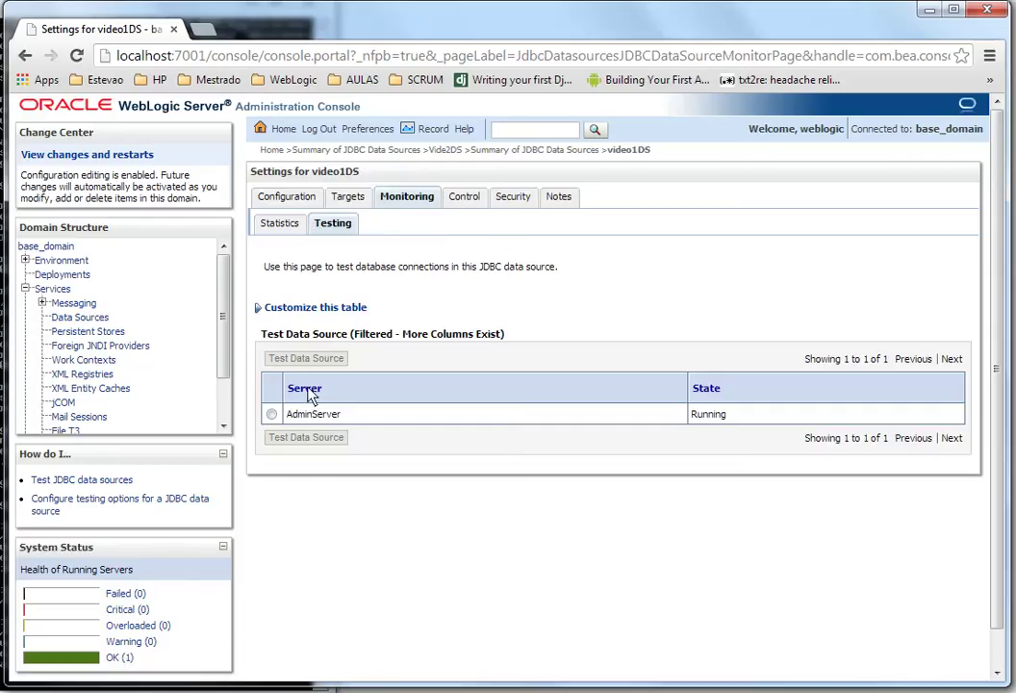
pyautogui.click(271, 414)
pyautogui.click(289, 438)
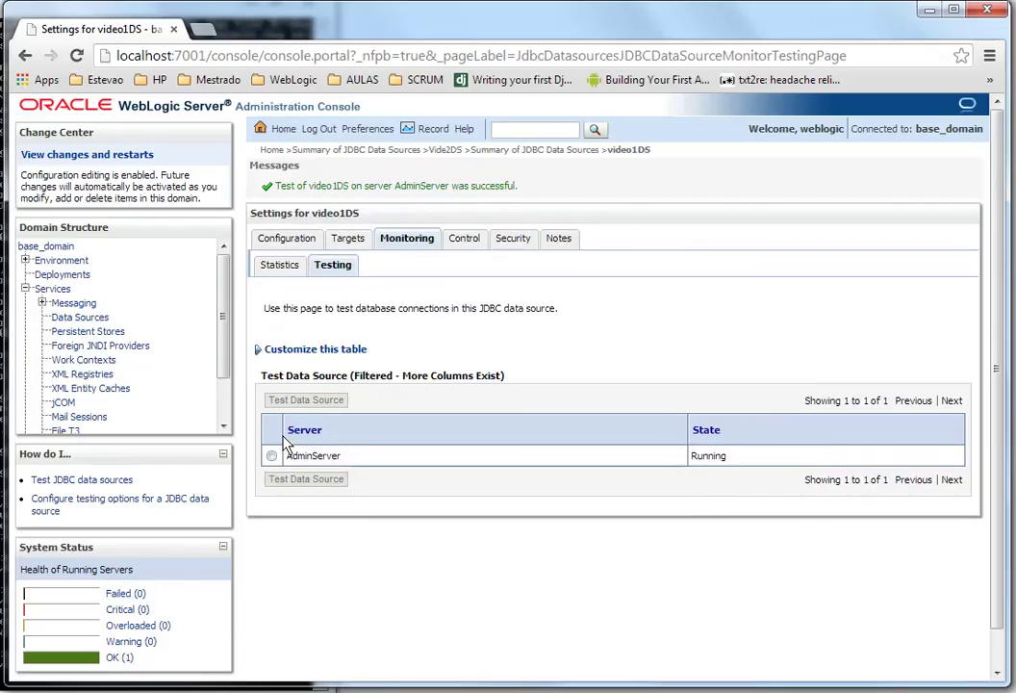
pyautogui.tripleClick(336, 192)
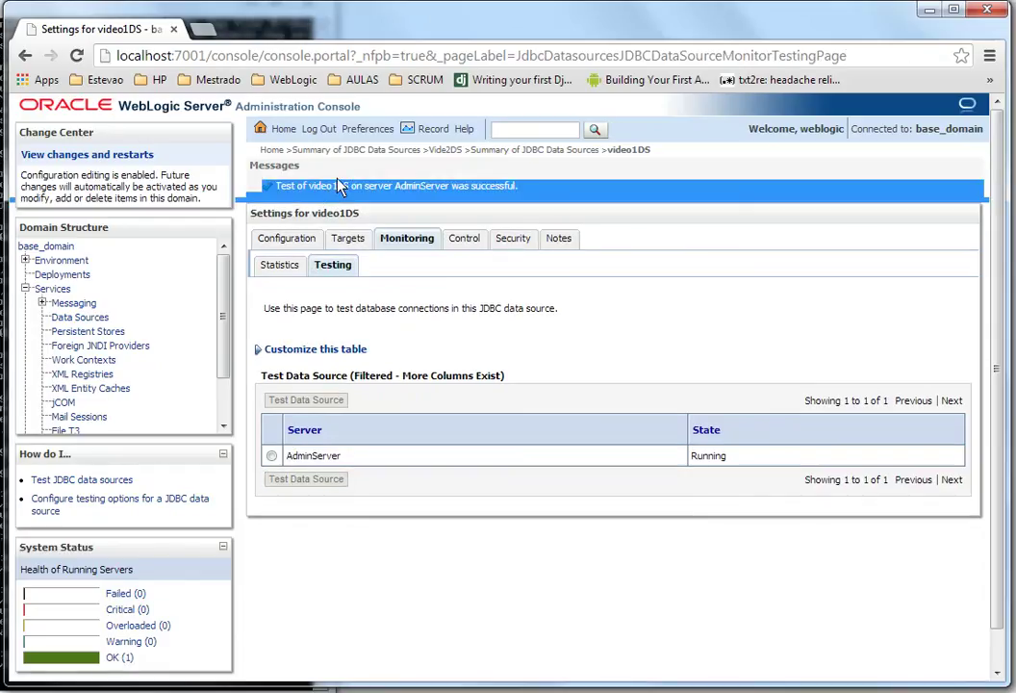
pyautogui.click(339, 188)
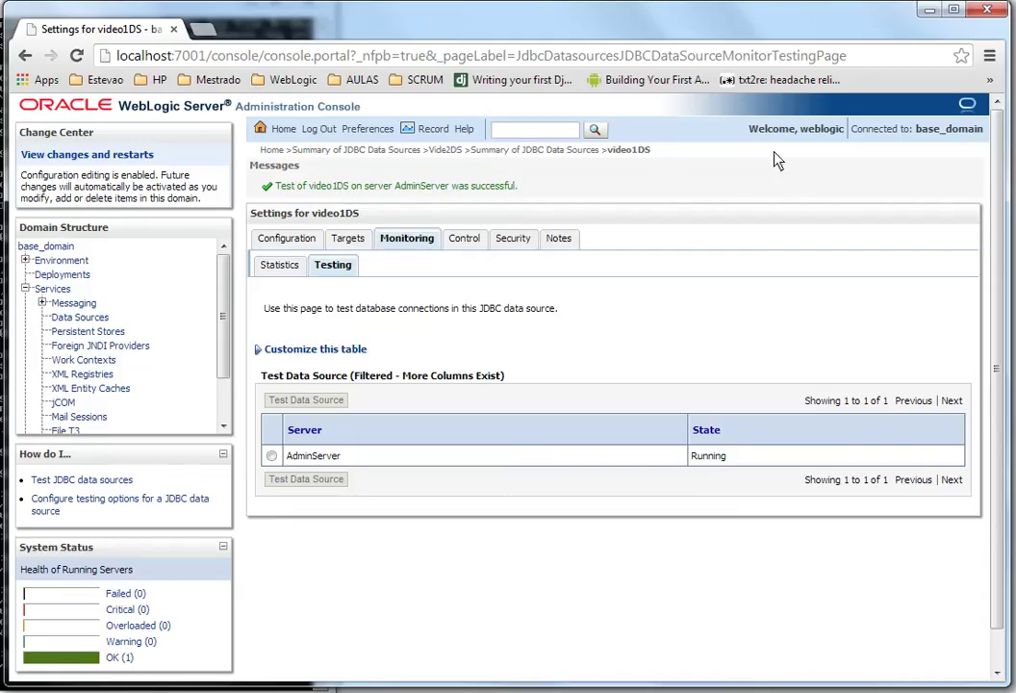
# Step: Return to the Data Sources summary, look at the console help on JDBC data sources, and close the help page
pyautogui.click(93, 317)
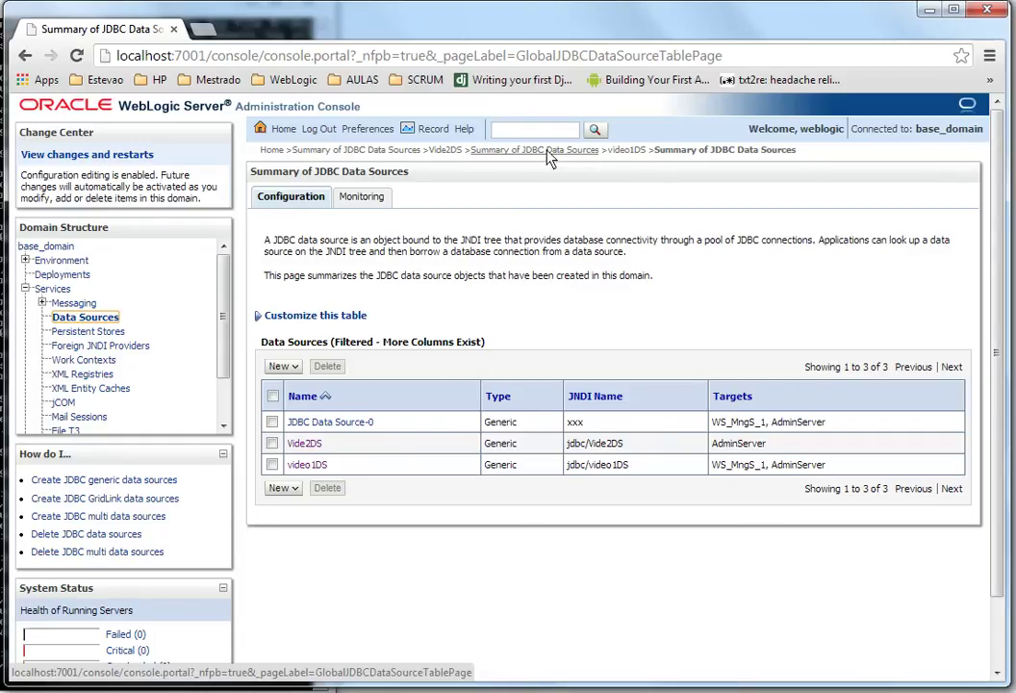
pyautogui.click(464, 129)
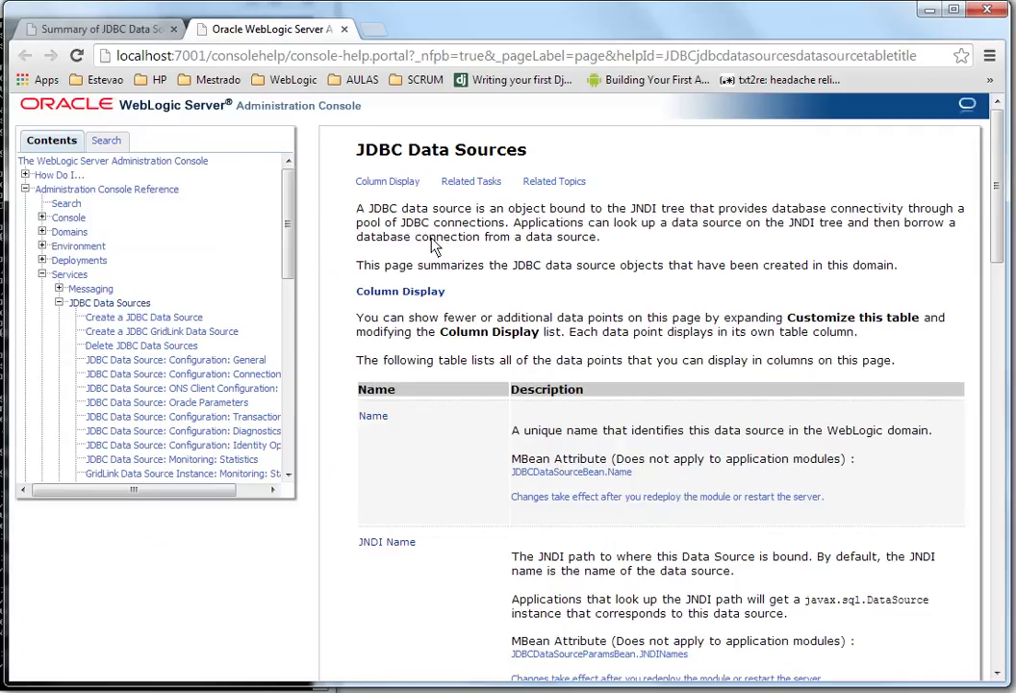
pyautogui.moveTo(291, 221); pyautogui.dragTo(313, 86)
pyautogui.click(343, 30)
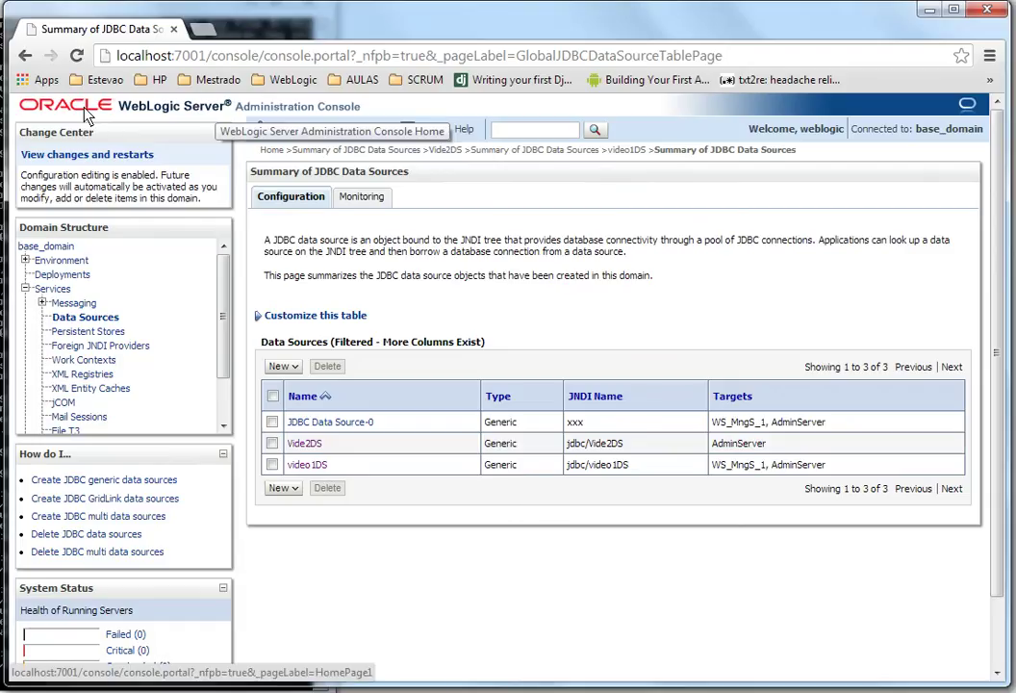
# Step: Switch to pgAdmin III, view its version information, and dismiss the splash window
pyautogui.hotkey('alt', 'Tab')
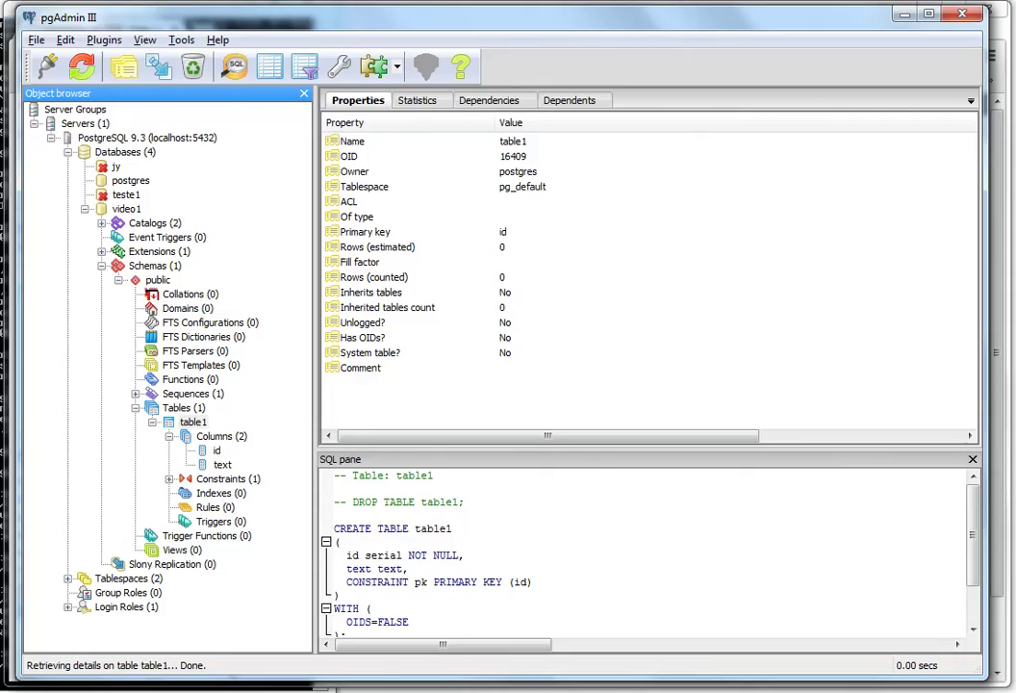
pyautogui.click(219, 39)
pyautogui.click(252, 233)
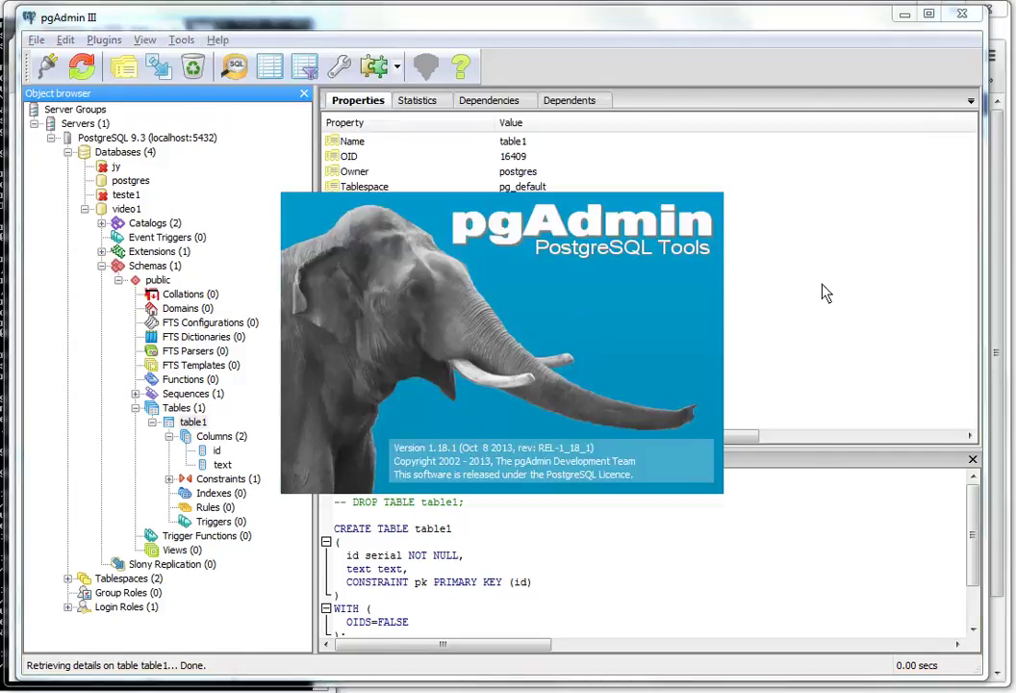
pyautogui.click(744, 279)
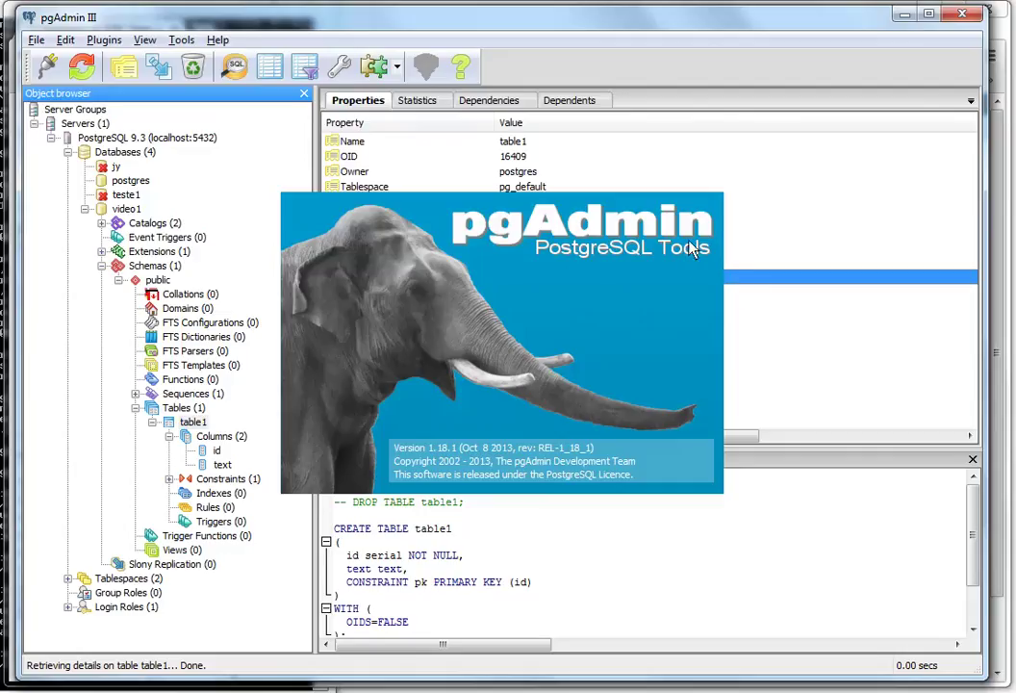
pyautogui.click(660, 387)
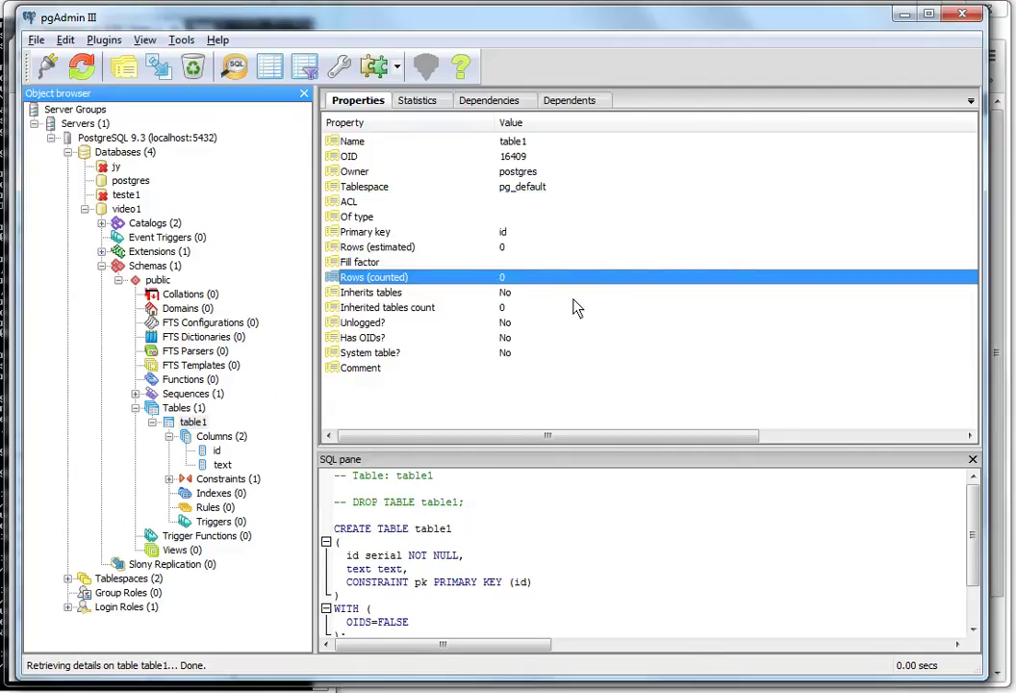